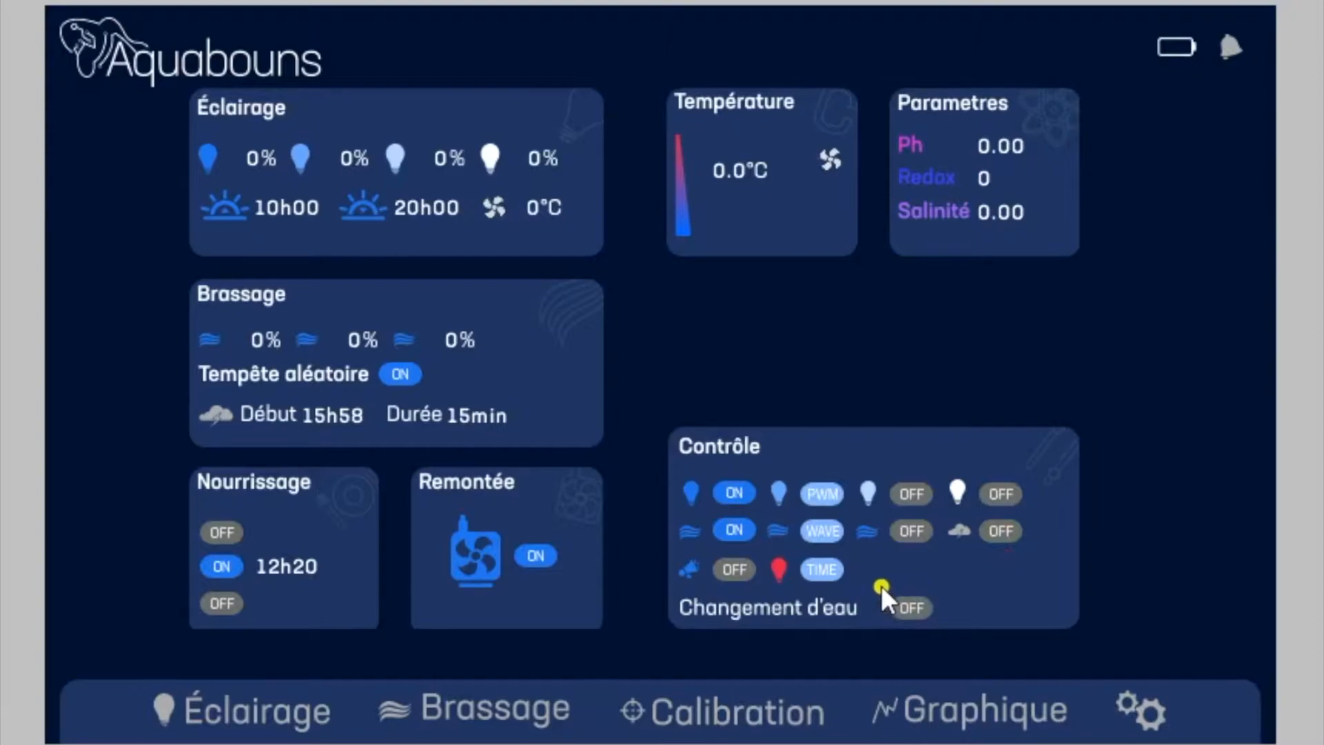
Step: View the activation prompts for the audible alarm and the water change, dismissing each without confirming
{"action": "left_click", "coordinate": [734, 565]}
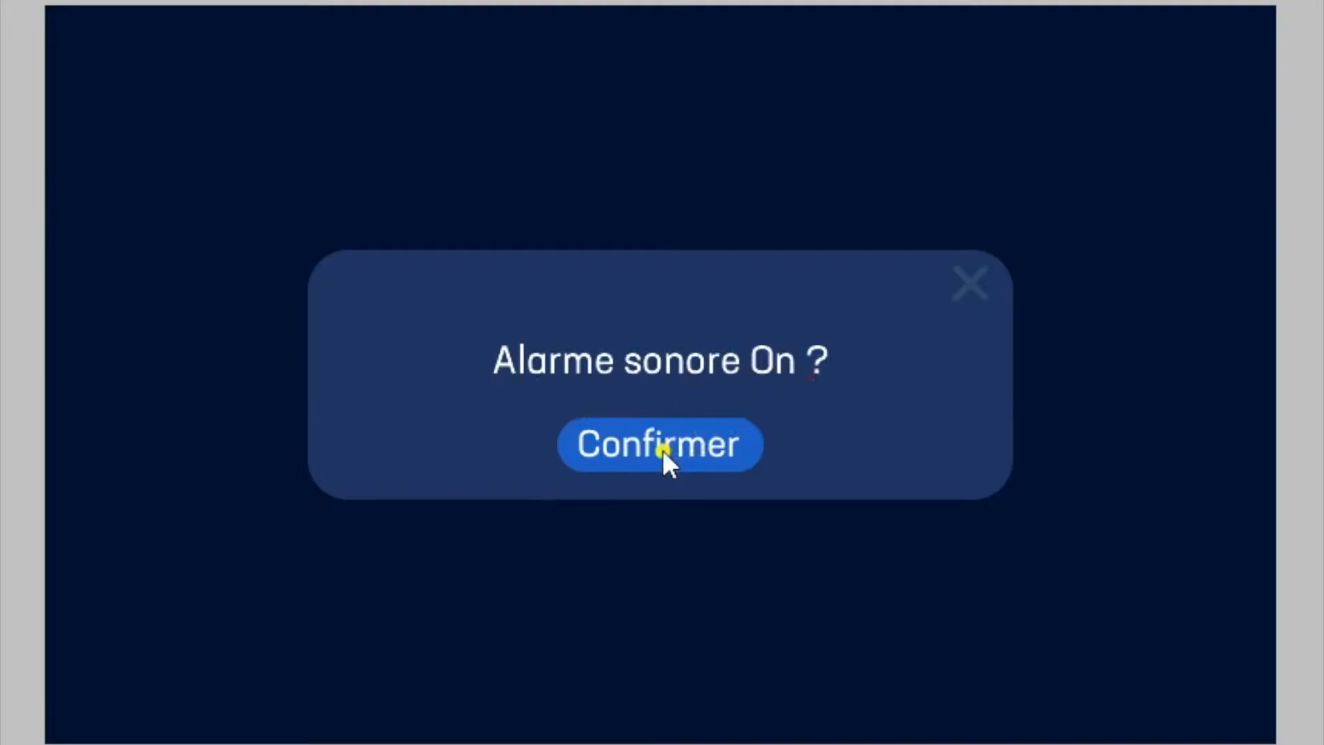
{"action": "left_click", "coordinate": [970, 286]}
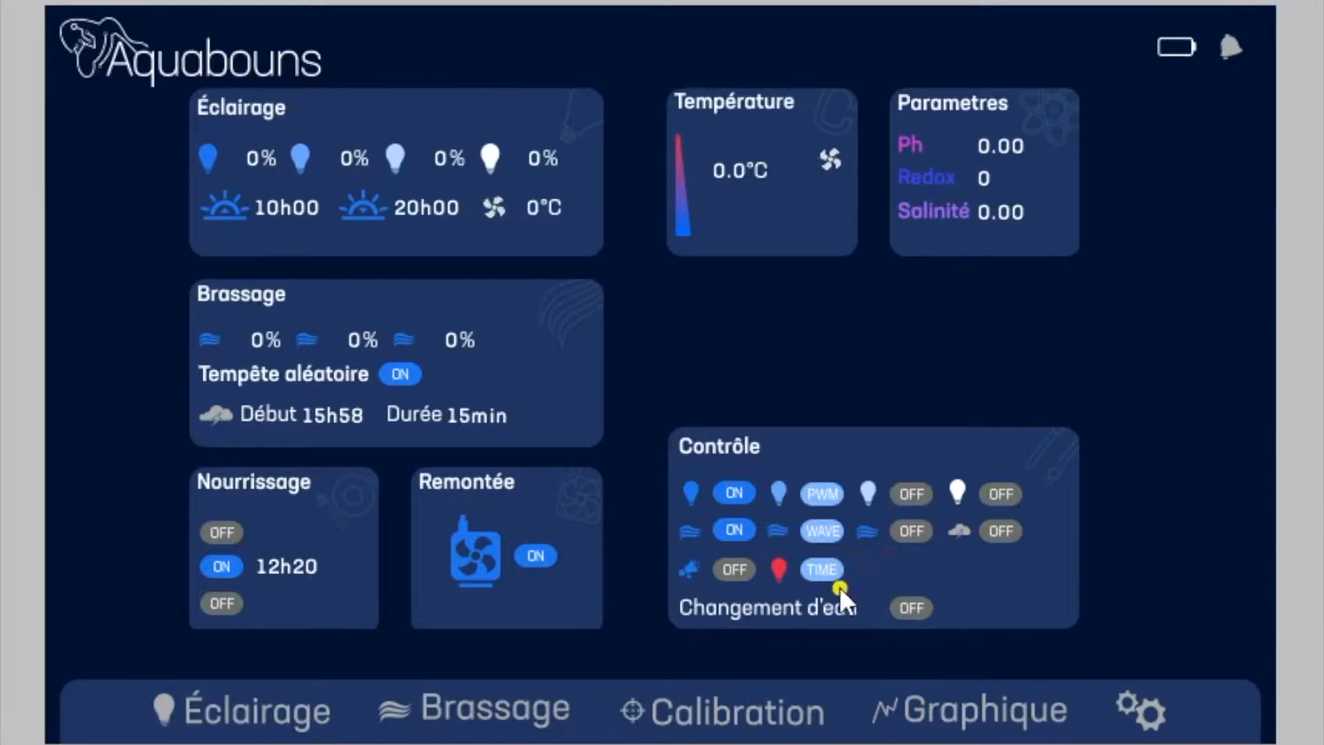
{"action": "left_click", "coordinate": [912, 609]}
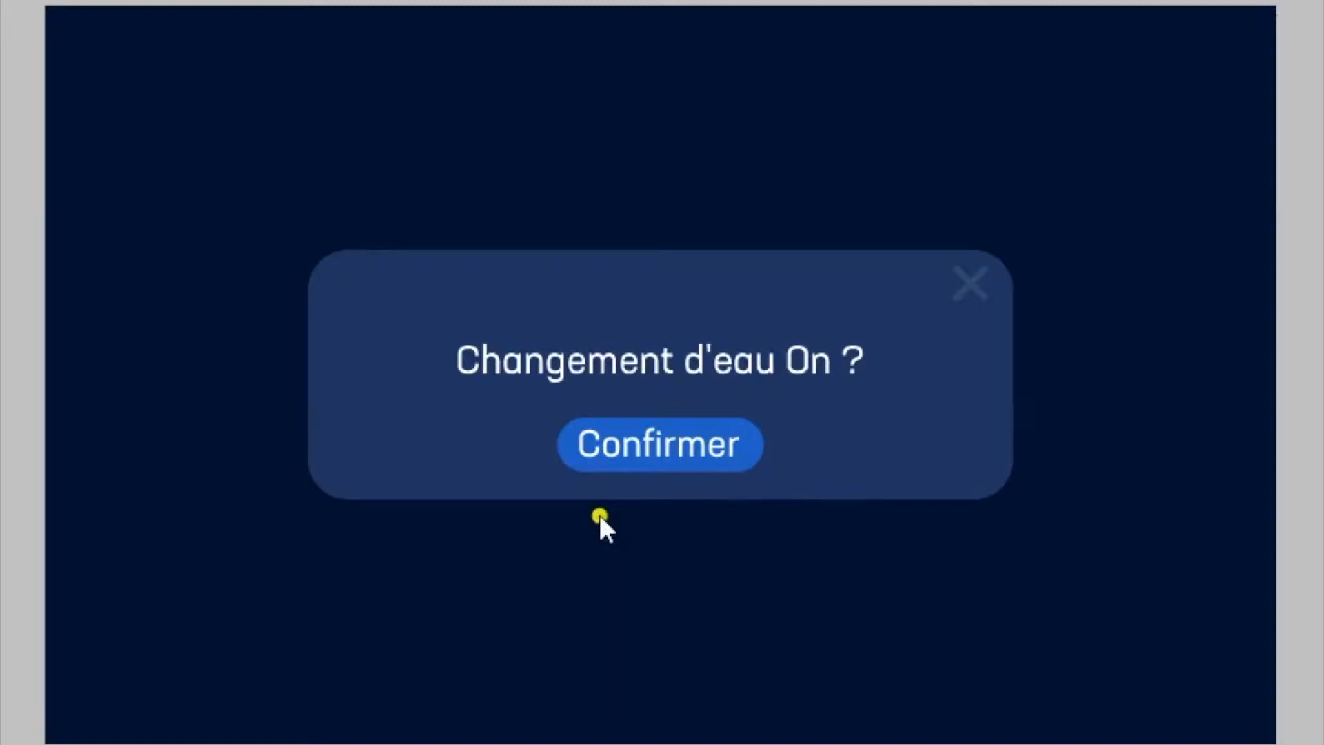
{"action": "left_click", "coordinate": [978, 283]}
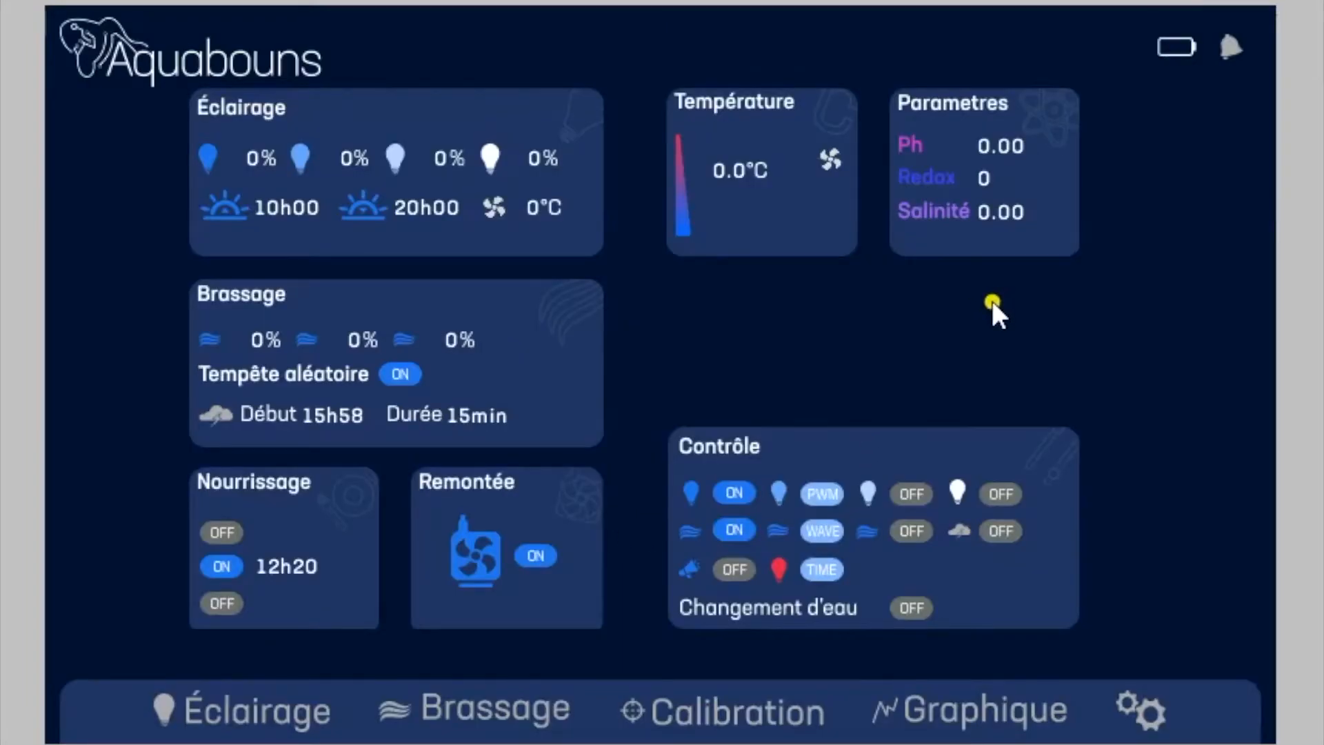
Step: Open the event notifications, erase all events with confirmation, and return to the dashboard
{"action": "left_click", "coordinate": [1232, 43]}
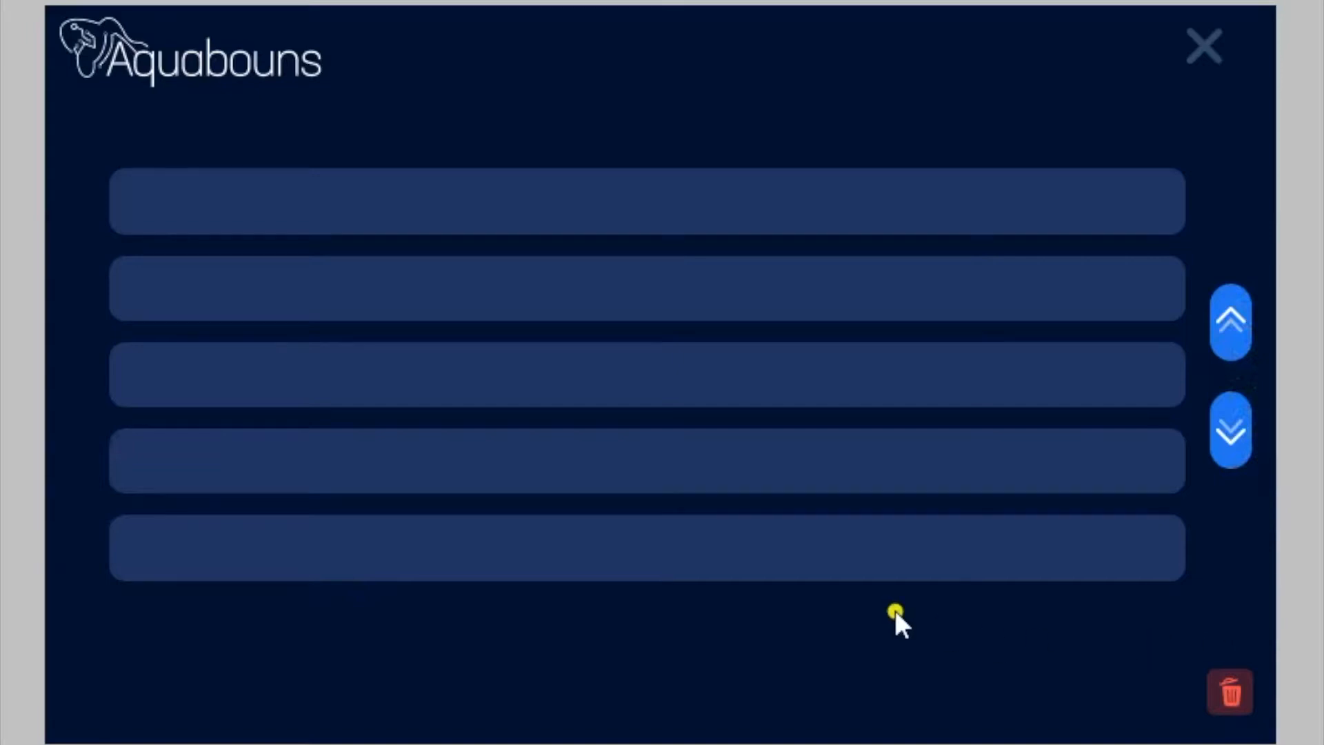
{"action": "left_click", "coordinate": [1232, 691]}
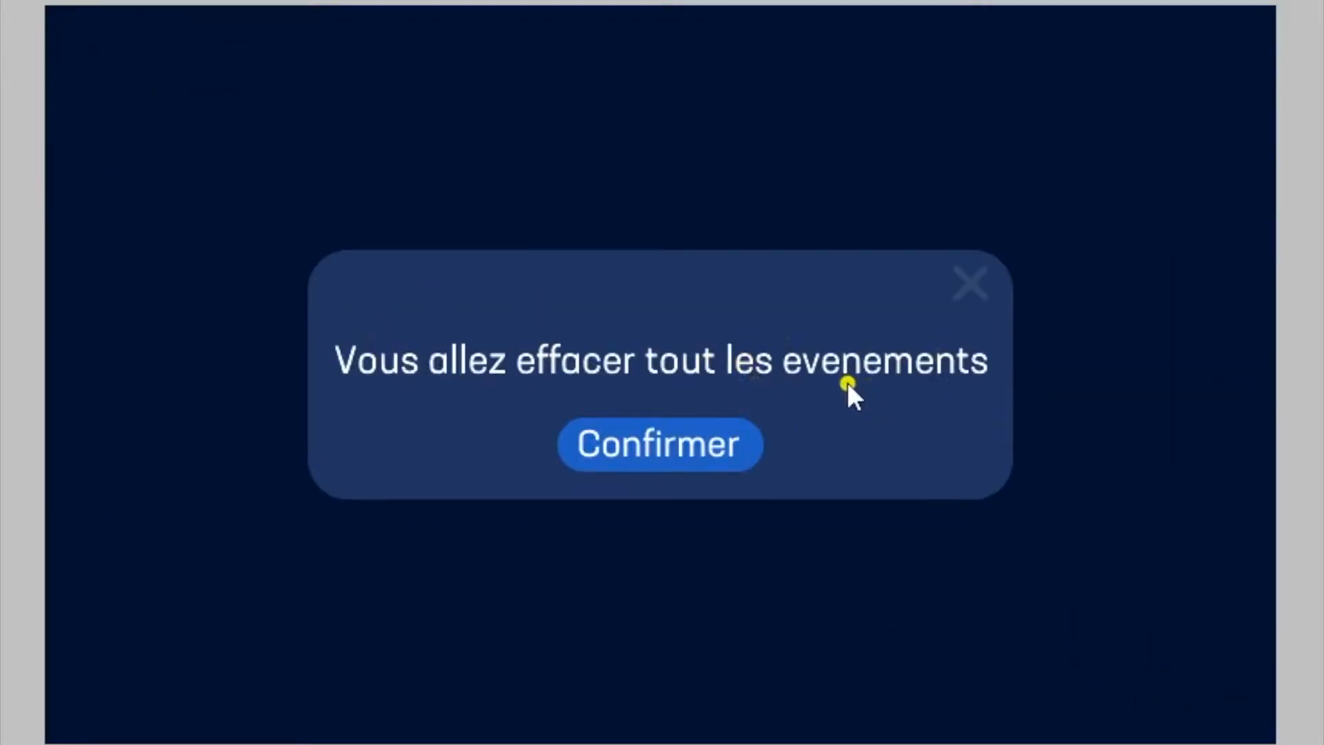
{"action": "left_click", "coordinate": [665, 448]}
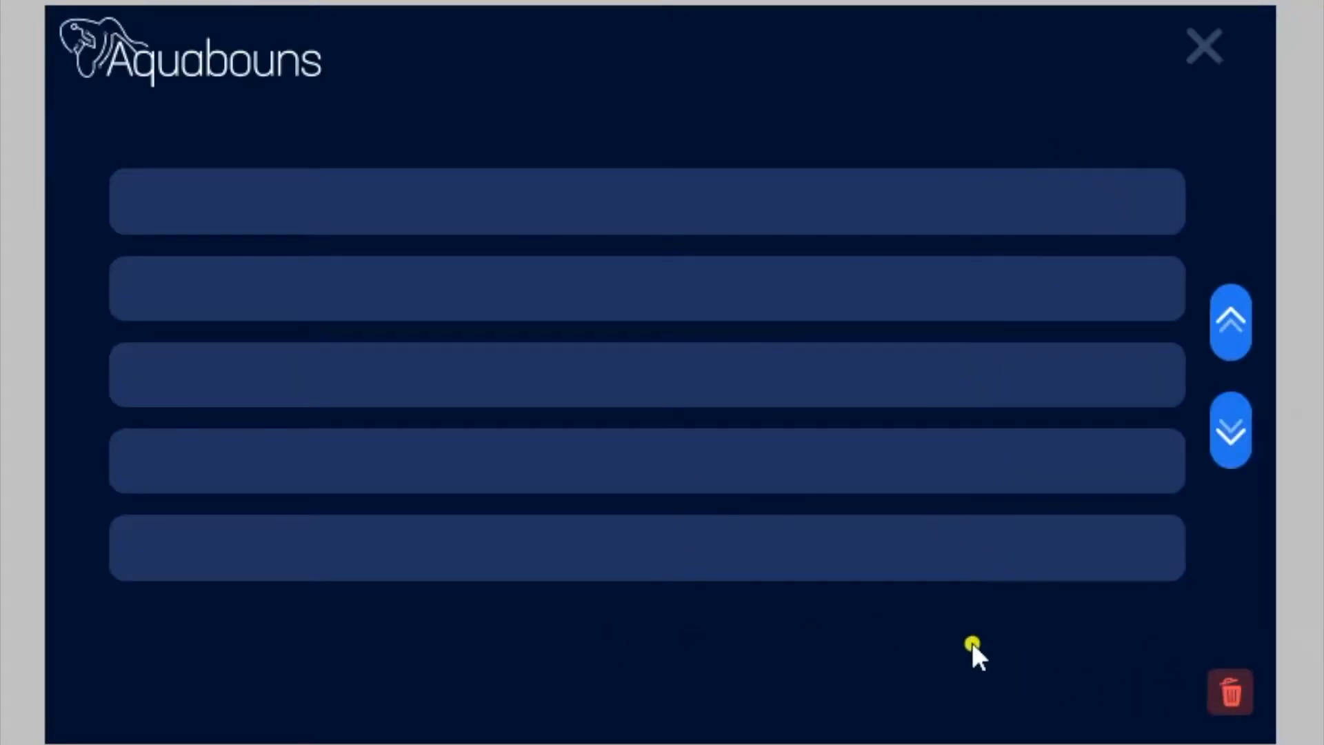
{"action": "left_click", "coordinate": [1207, 41]}
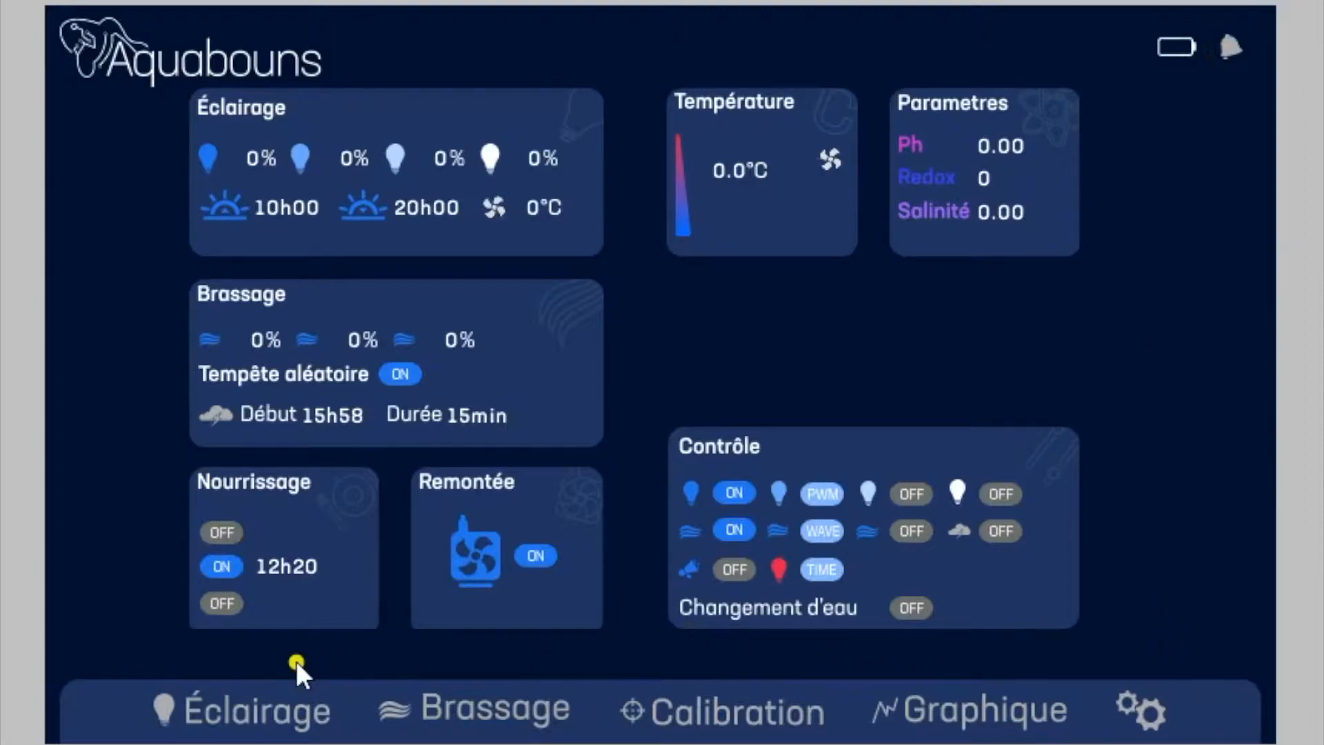
Step: Open the lighting settings and set the first, dark blue light channel to 18 %
{"action": "left_click", "coordinate": [243, 709]}
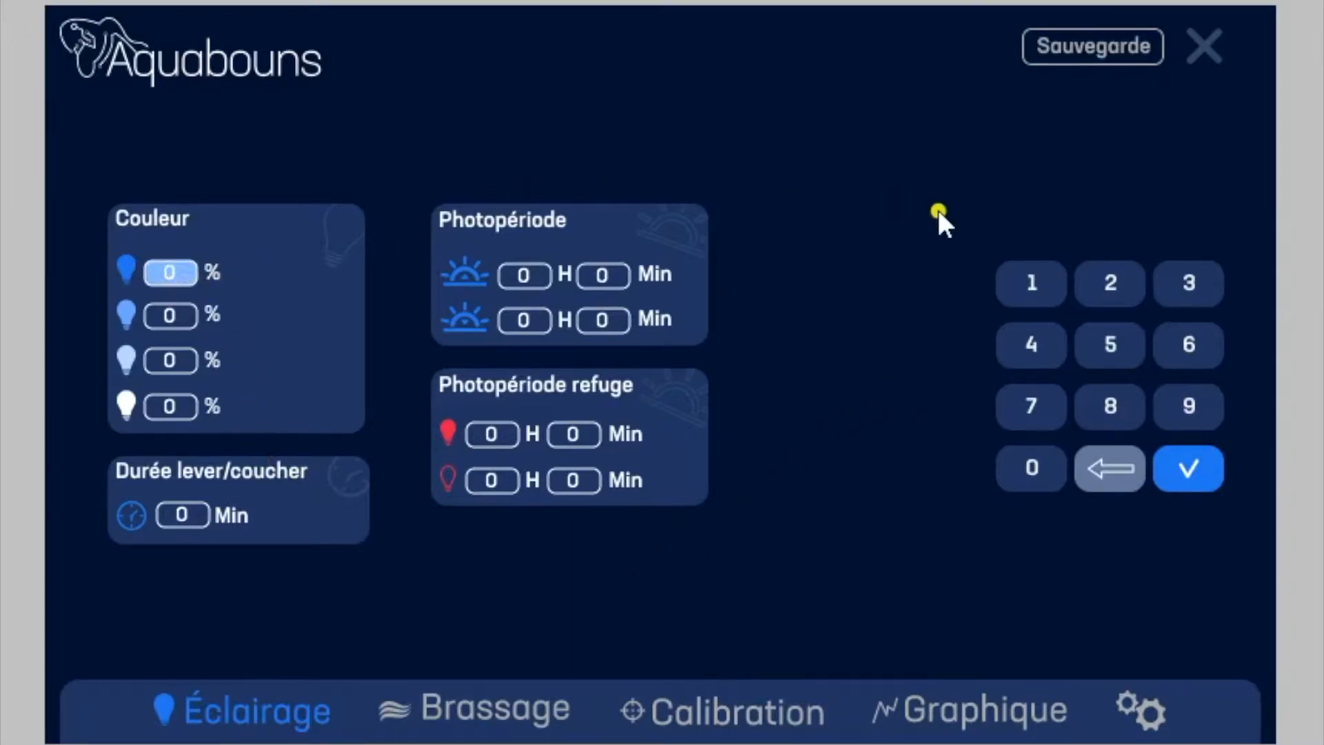
{"action": "left_click", "coordinate": [1045, 284]}
{"action": "left_click", "coordinate": [1115, 399]}
{"action": "left_click", "coordinate": [1188, 466]}
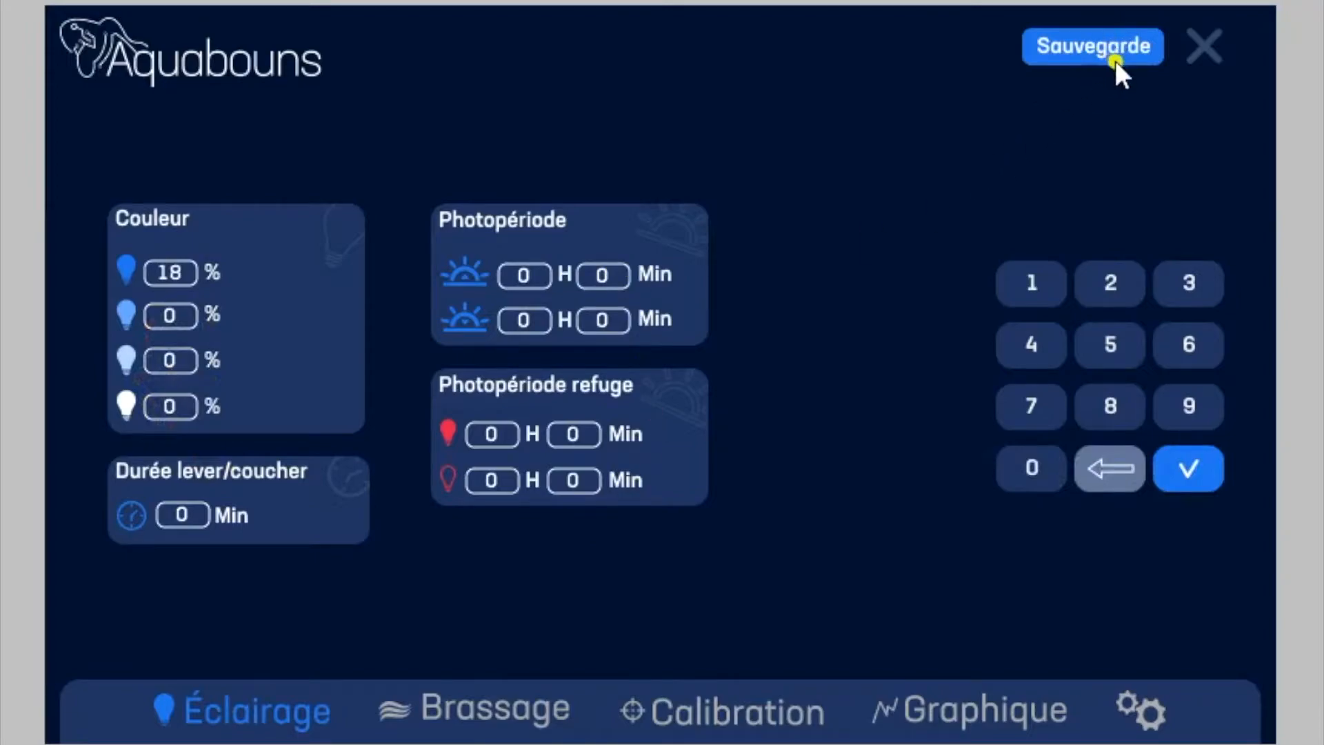
Step: Set the main photoperiod's sunrise hour to 10 and its sunset hour to 20
{"action": "left_click", "coordinate": [178, 514]}
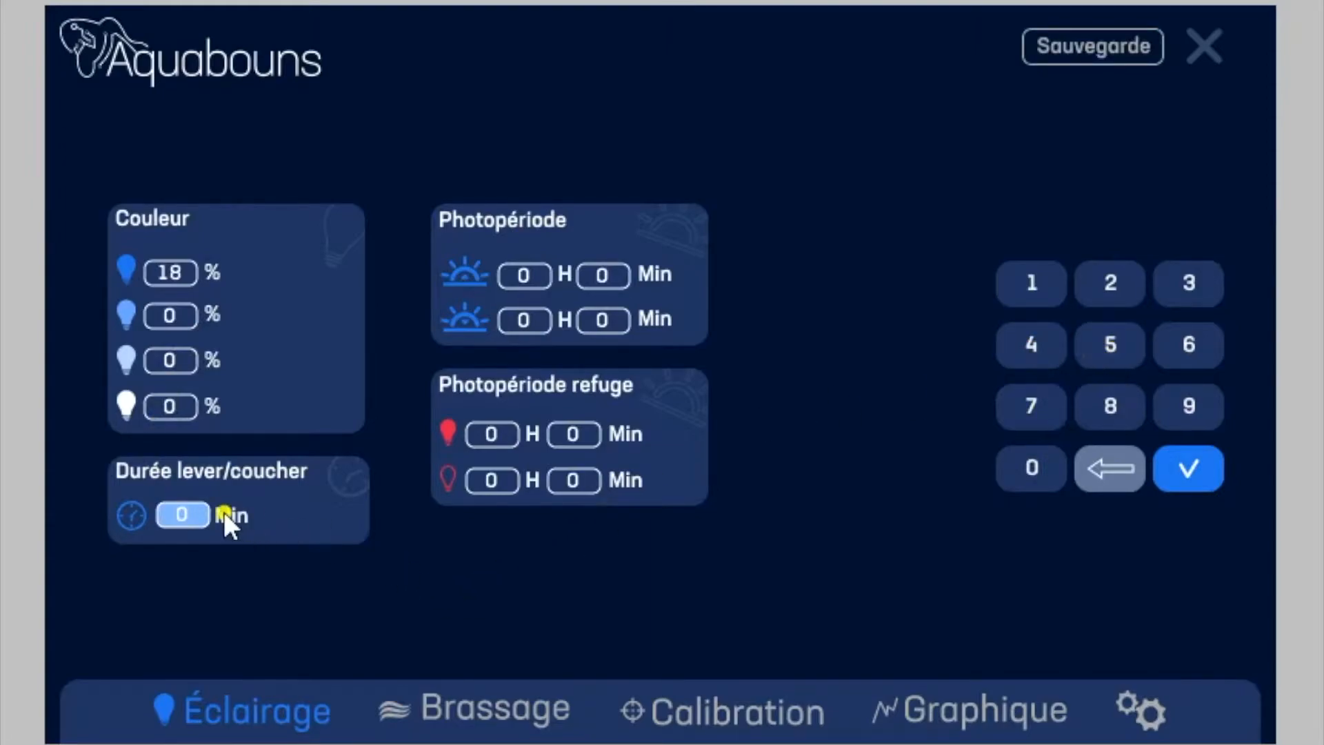
{"action": "left_click", "coordinate": [548, 279]}
{"action": "left_click", "coordinate": [1044, 293]}
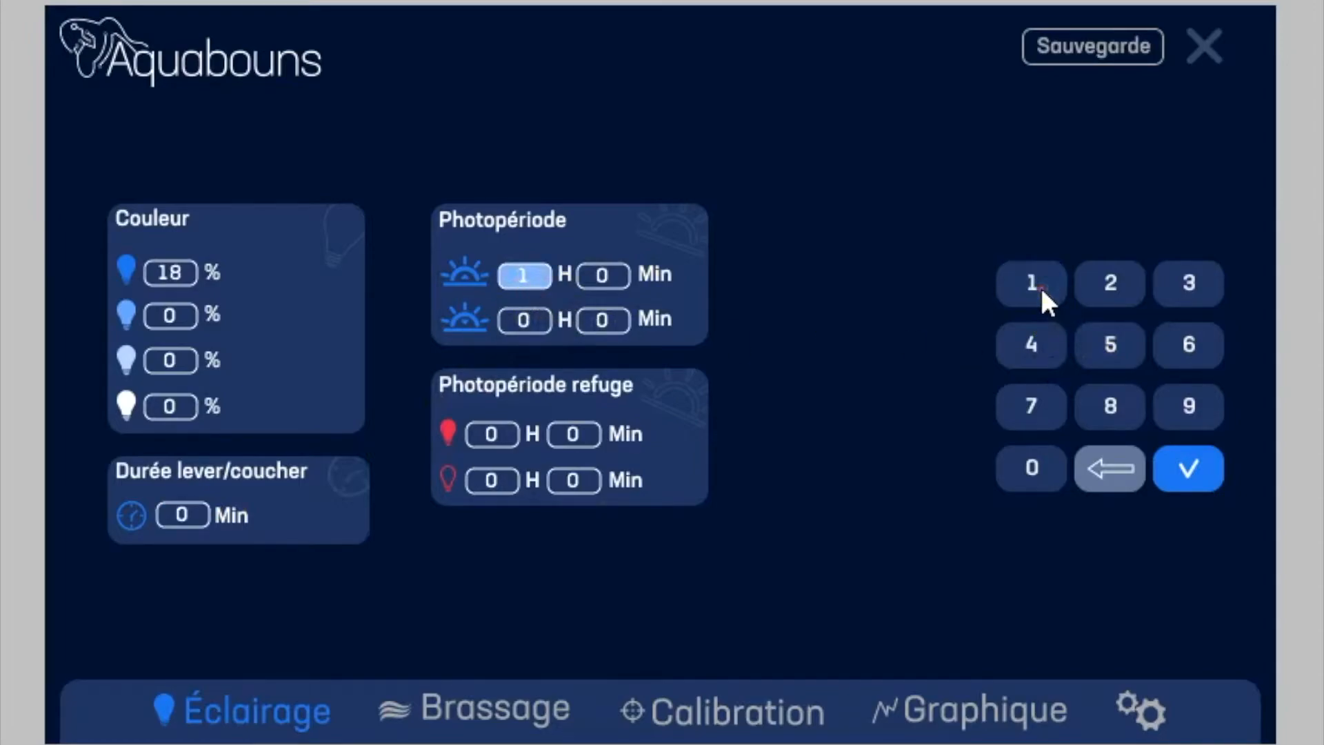
{"action": "left_click", "coordinate": [1028, 463]}
{"action": "left_click", "coordinate": [1199, 469]}
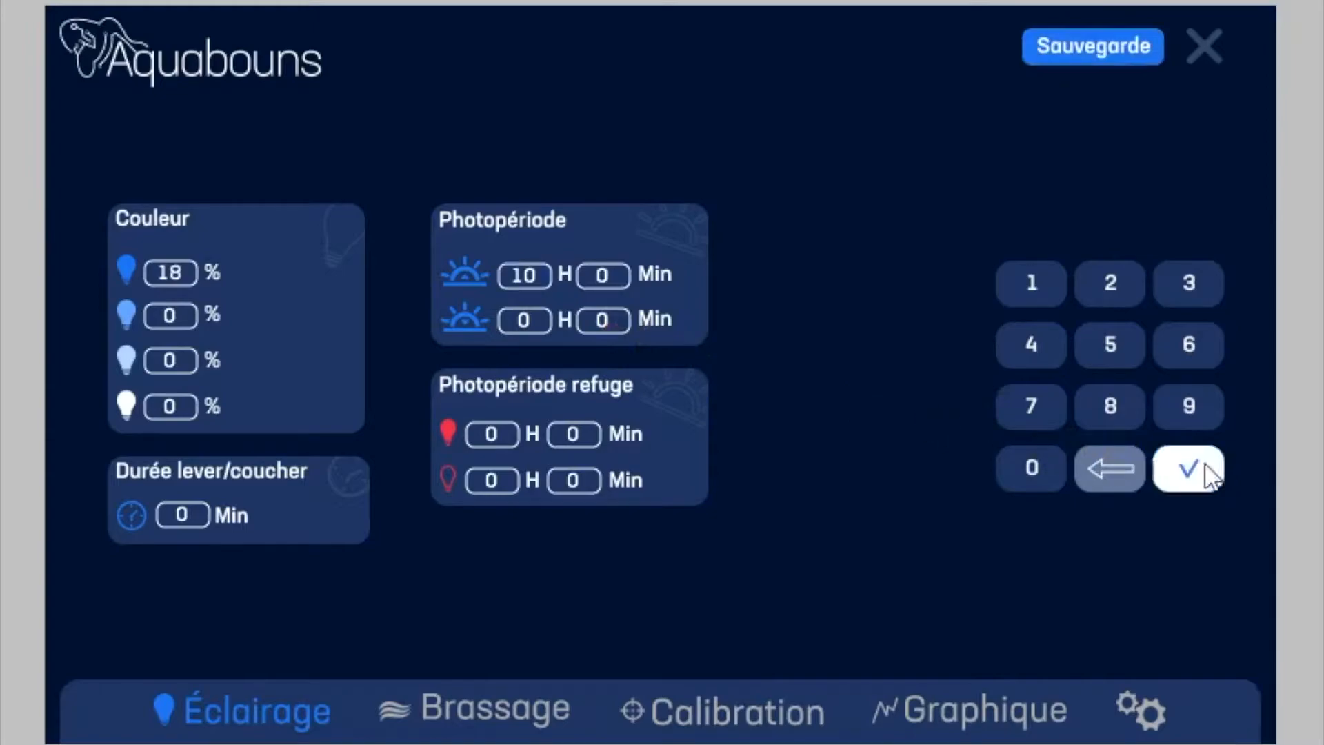
{"action": "left_click", "coordinate": [540, 317]}
{"action": "left_click", "coordinate": [1111, 282]}
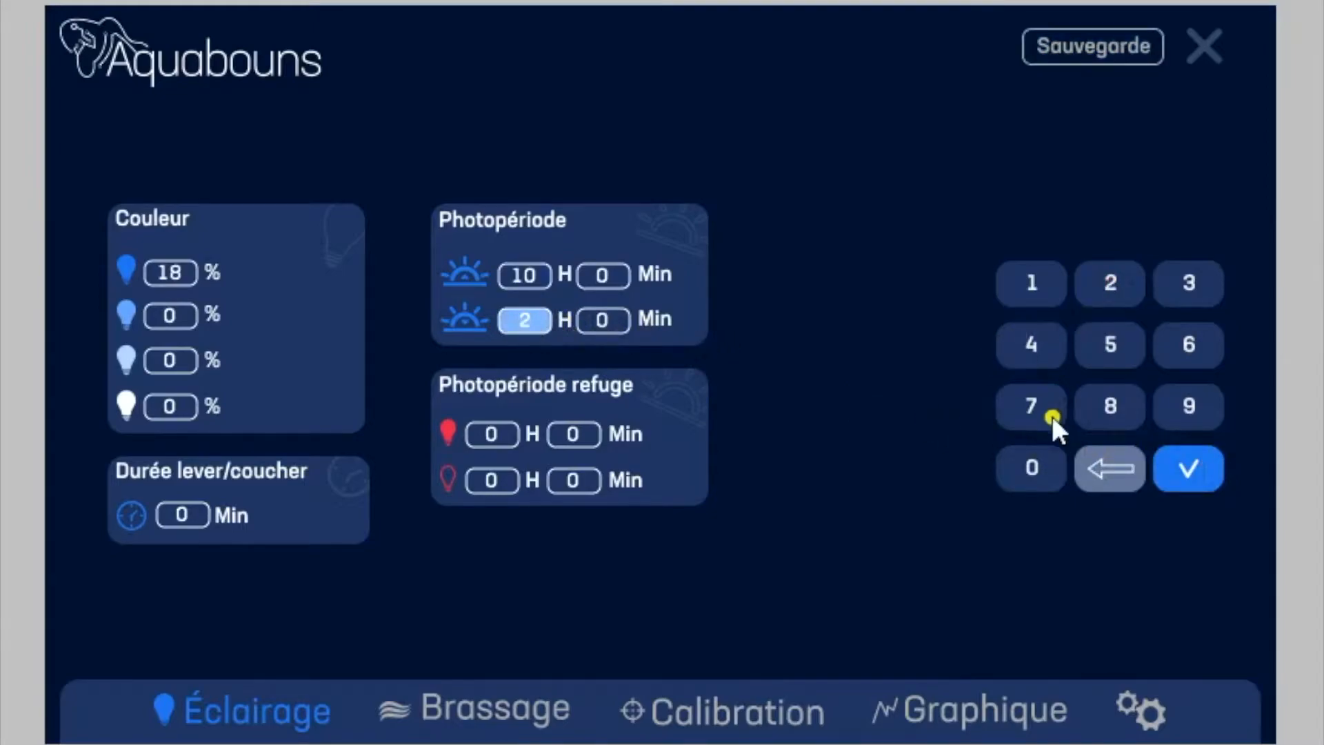
{"action": "left_click", "coordinate": [1033, 464]}
{"action": "left_click", "coordinate": [1207, 473]}
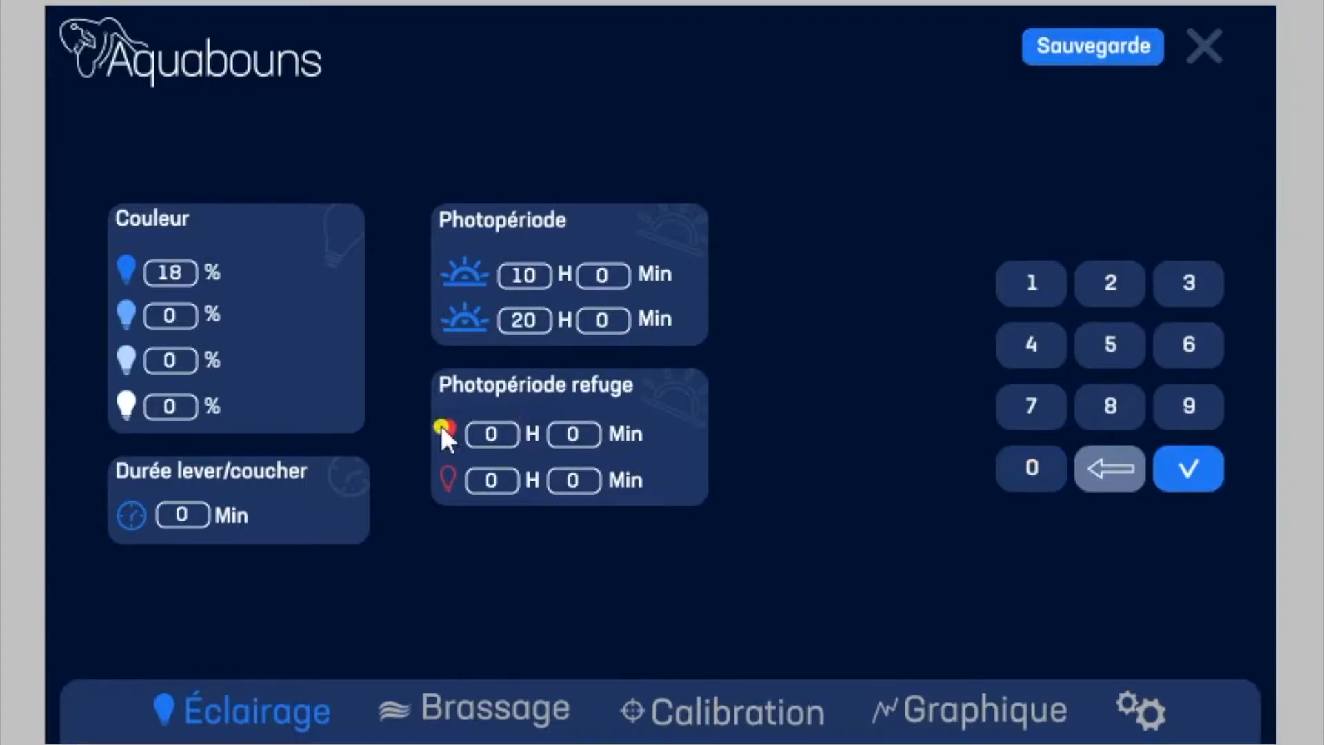
Step: Set the sunrise/sunset duration to 120 minutes
{"action": "left_click", "coordinate": [187, 513]}
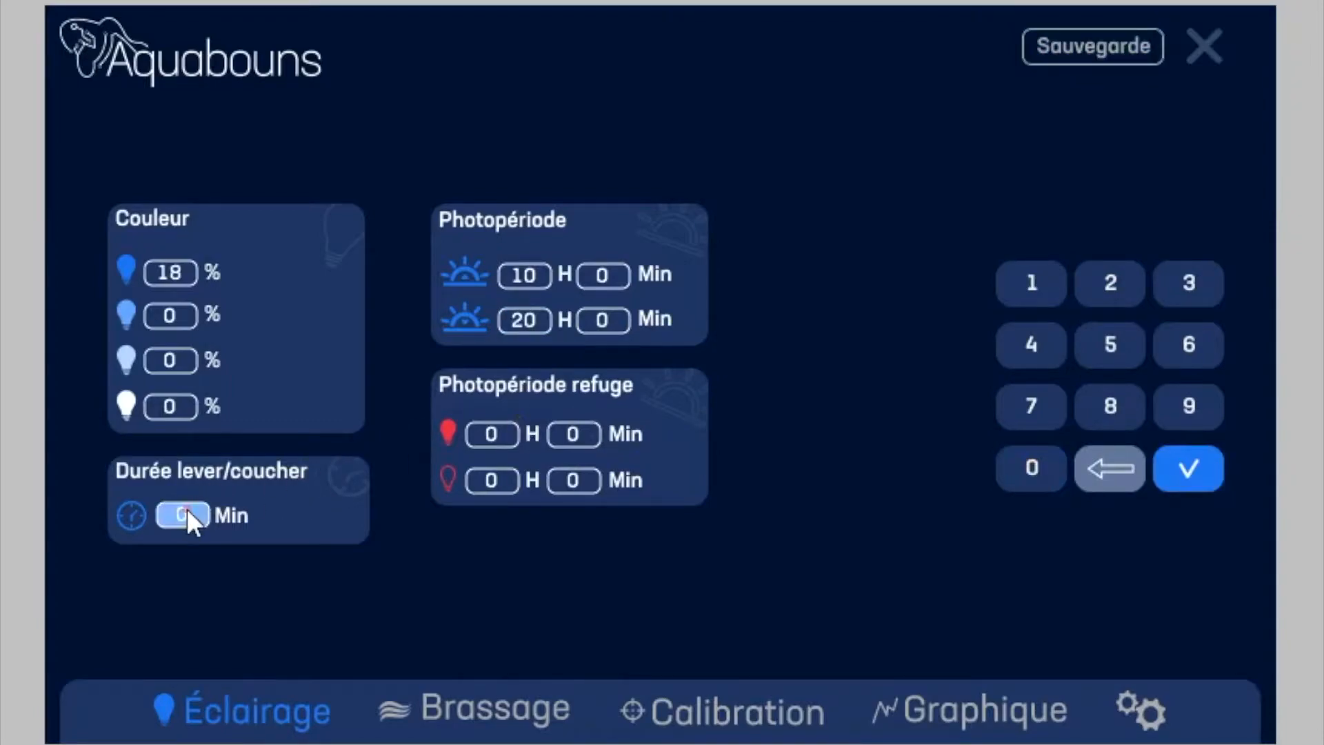
{"action": "left_click", "coordinate": [1032, 282]}
{"action": "left_click", "coordinate": [1112, 282]}
{"action": "left_click", "coordinate": [1038, 470]}
{"action": "left_click", "coordinate": [1206, 470]}
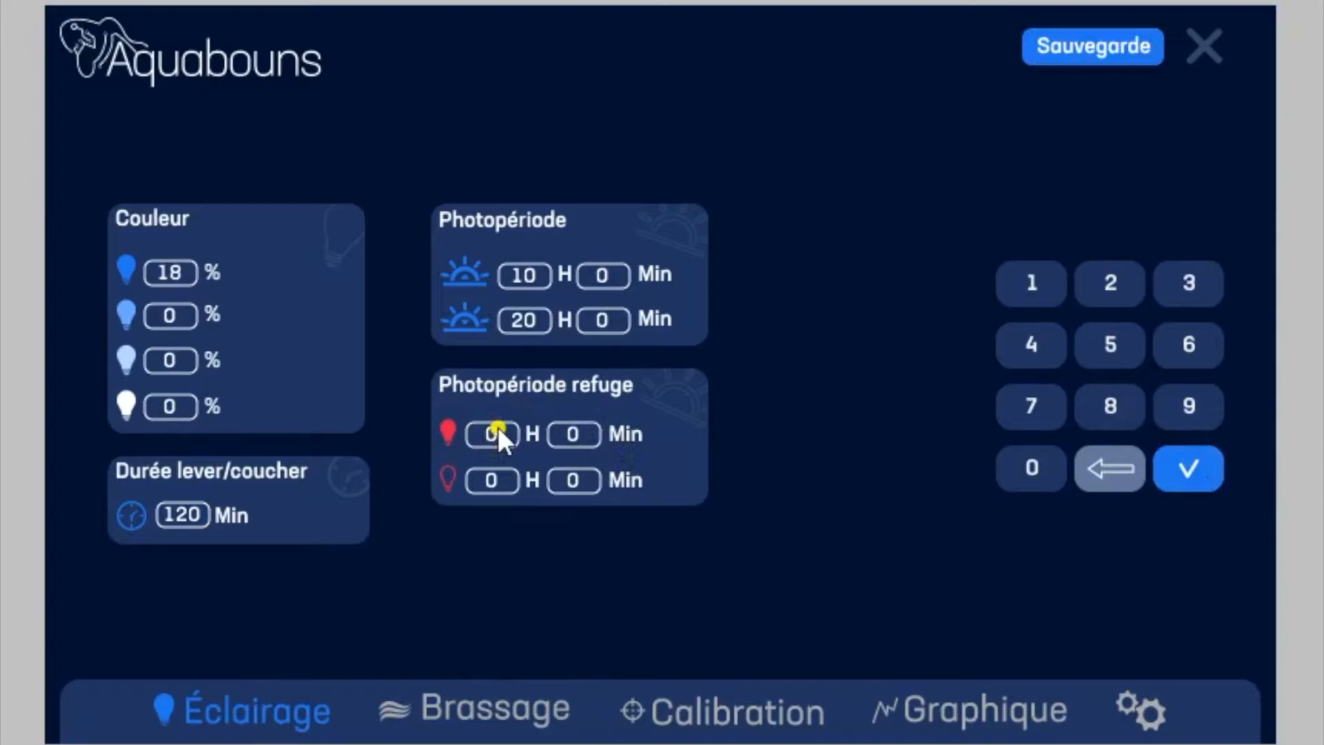
Step: Set the refuge photoperiod's switch-off hour to 8 and save the lighting settings
{"action": "left_click", "coordinate": [494, 480]}
{"action": "left_click", "coordinate": [1106, 405]}
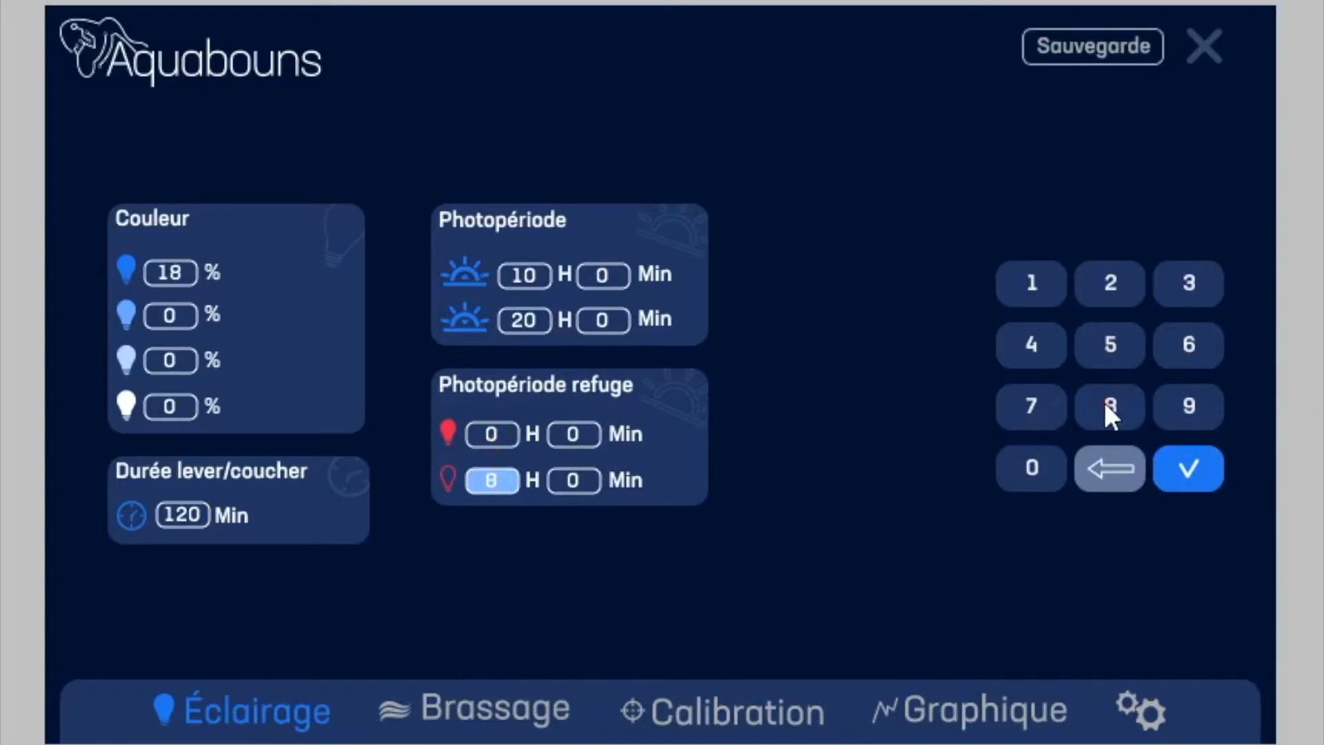
{"action": "left_click", "coordinate": [1200, 467]}
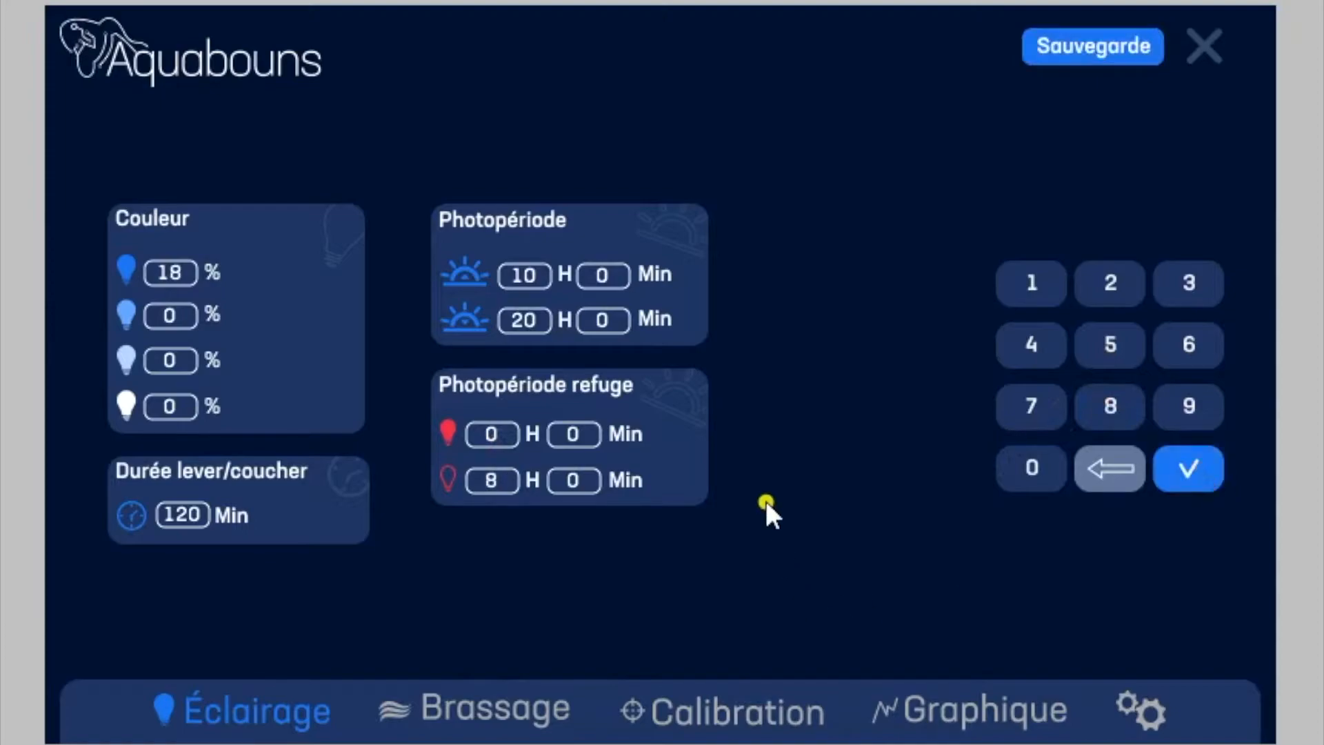
{"action": "left_click", "coordinate": [1126, 47]}
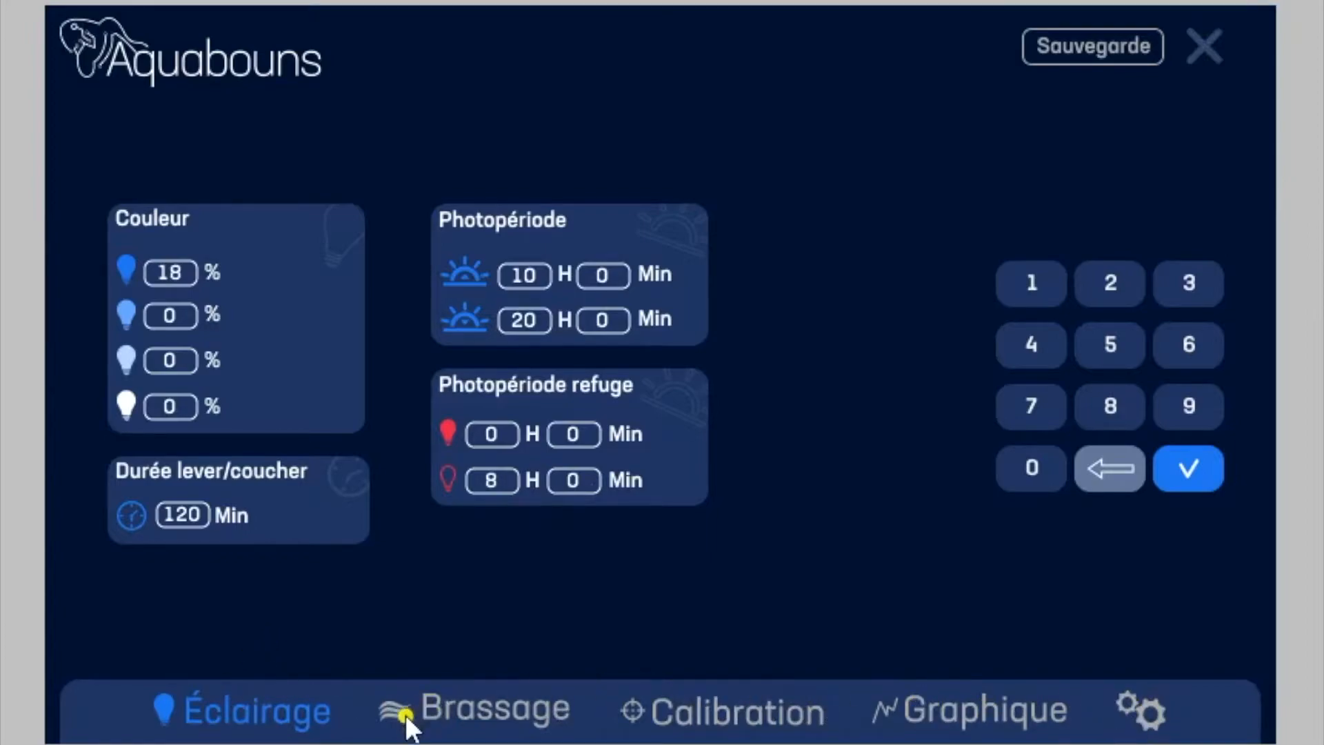
Step: Open the Brassage settings and set Pompe 1's first angle to 10°, moving on to its second angle
{"action": "left_click", "coordinate": [498, 703]}
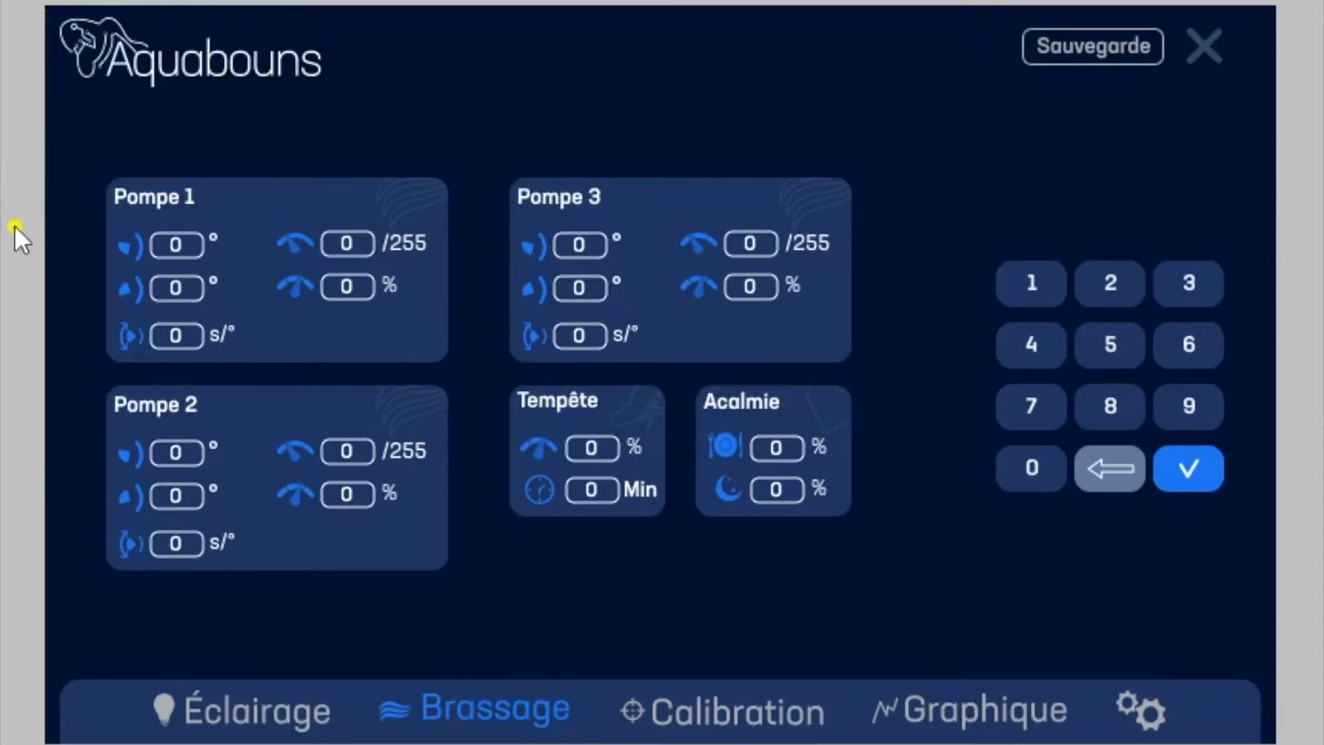
{"action": "left_click", "coordinate": [1045, 278]}
{"action": "left_click", "coordinate": [1037, 468]}
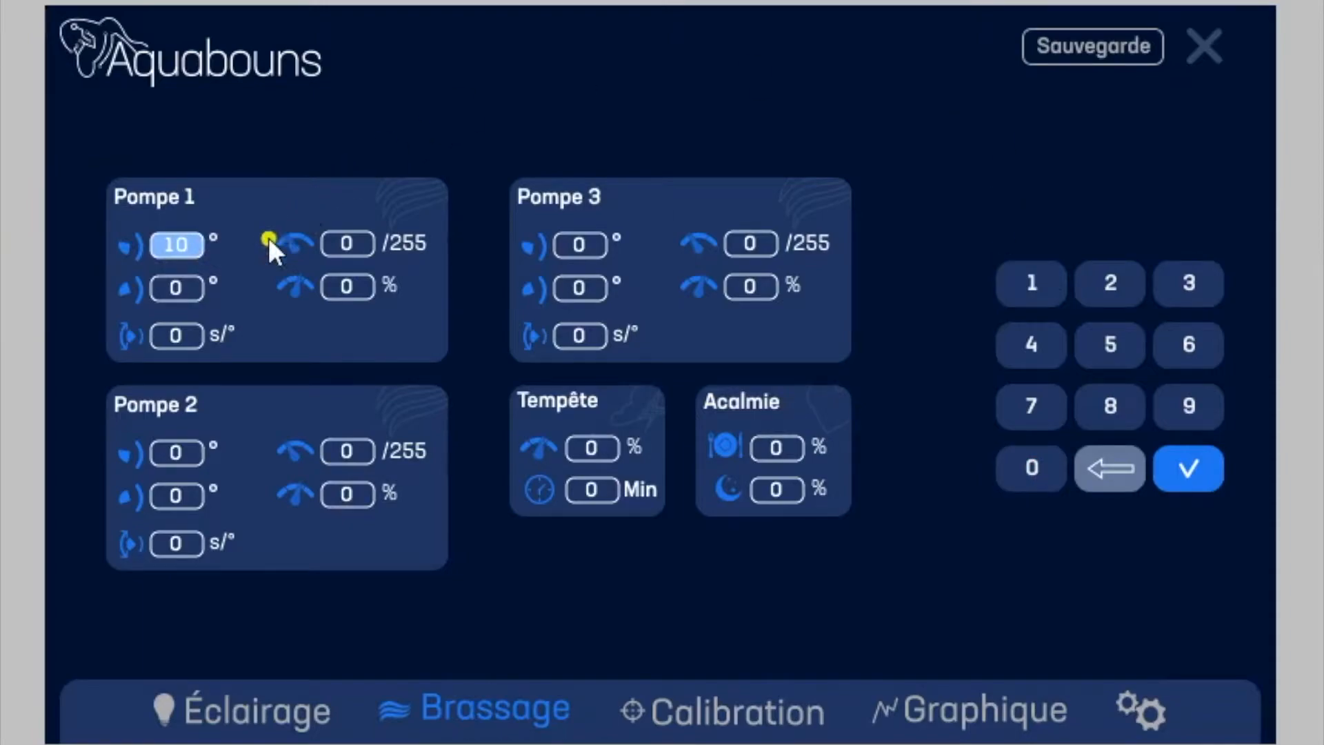
{"action": "left_click", "coordinate": [184, 286]}
Step: Try other values, such as 255, for Pompe 1's second angle
{"action": "left_click", "coordinate": [1112, 294]}
{"action": "left_click", "coordinate": [1114, 344]}
{"action": "left_click", "coordinate": [1115, 345]}
{"action": "left_click", "coordinate": [1107, 277]}
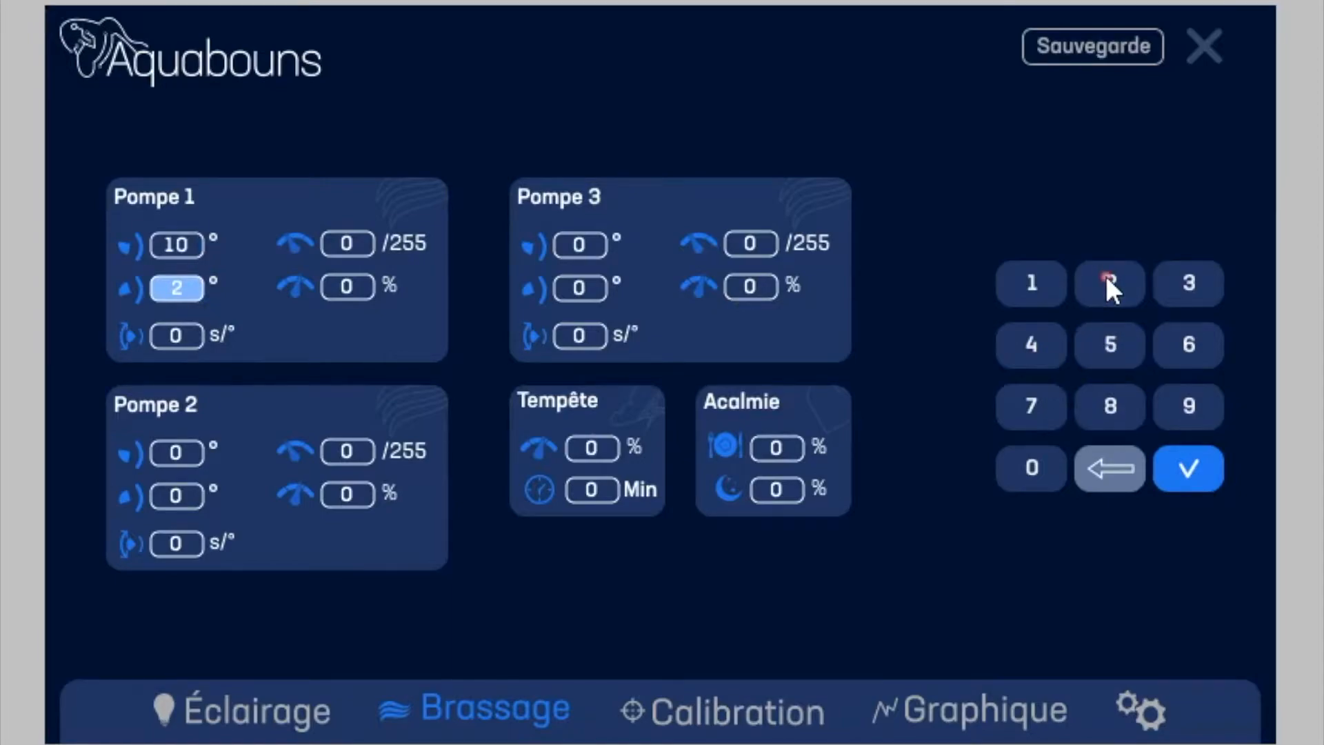
{"action": "left_click", "coordinate": [1112, 338]}
{"action": "left_click", "coordinate": [1026, 344]}
{"action": "left_click", "coordinate": [1025, 343]}
{"action": "left_click", "coordinate": [1197, 280]}
{"action": "left_click", "coordinate": [1037, 470]}
{"action": "left_click", "coordinate": [1098, 464]}
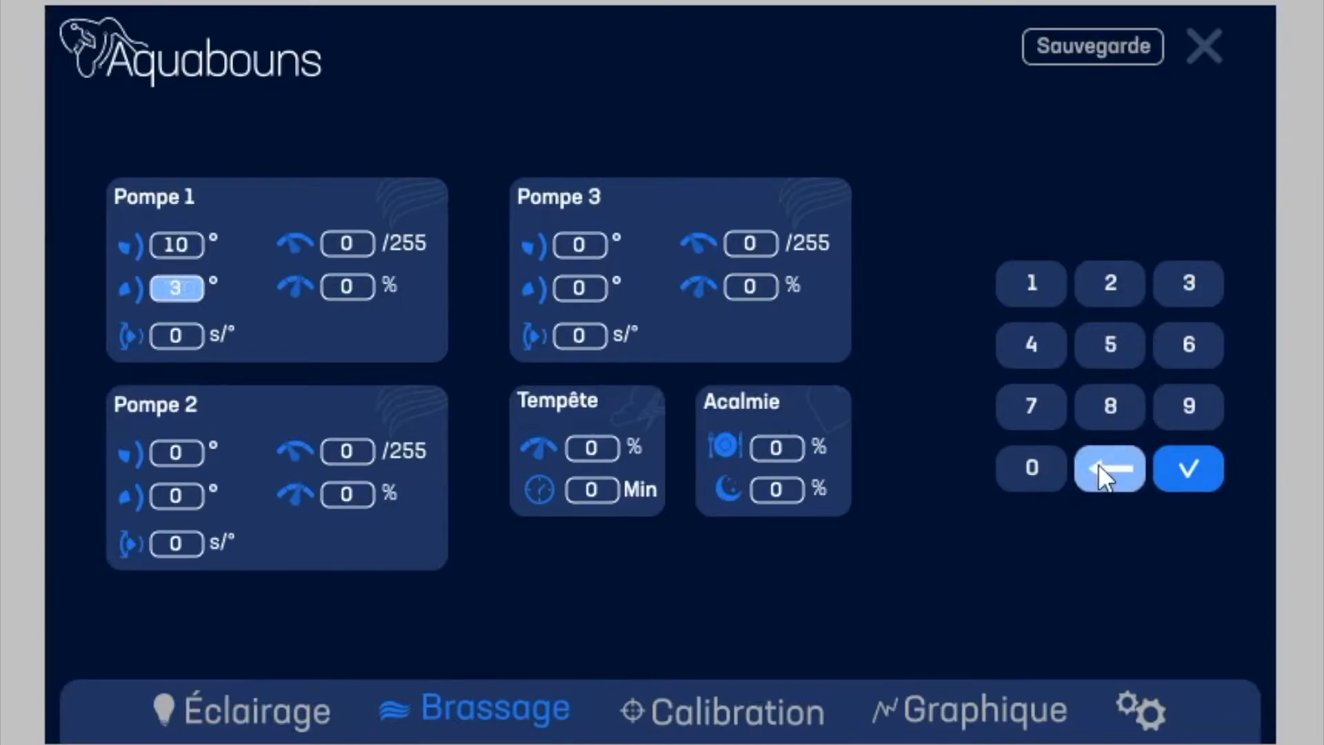
Step: Set Pompe 1's second angle to 180° and its rotation rate to 10 s/°
{"action": "left_click", "coordinate": [1029, 282]}
{"action": "left_click", "coordinate": [1109, 403]}
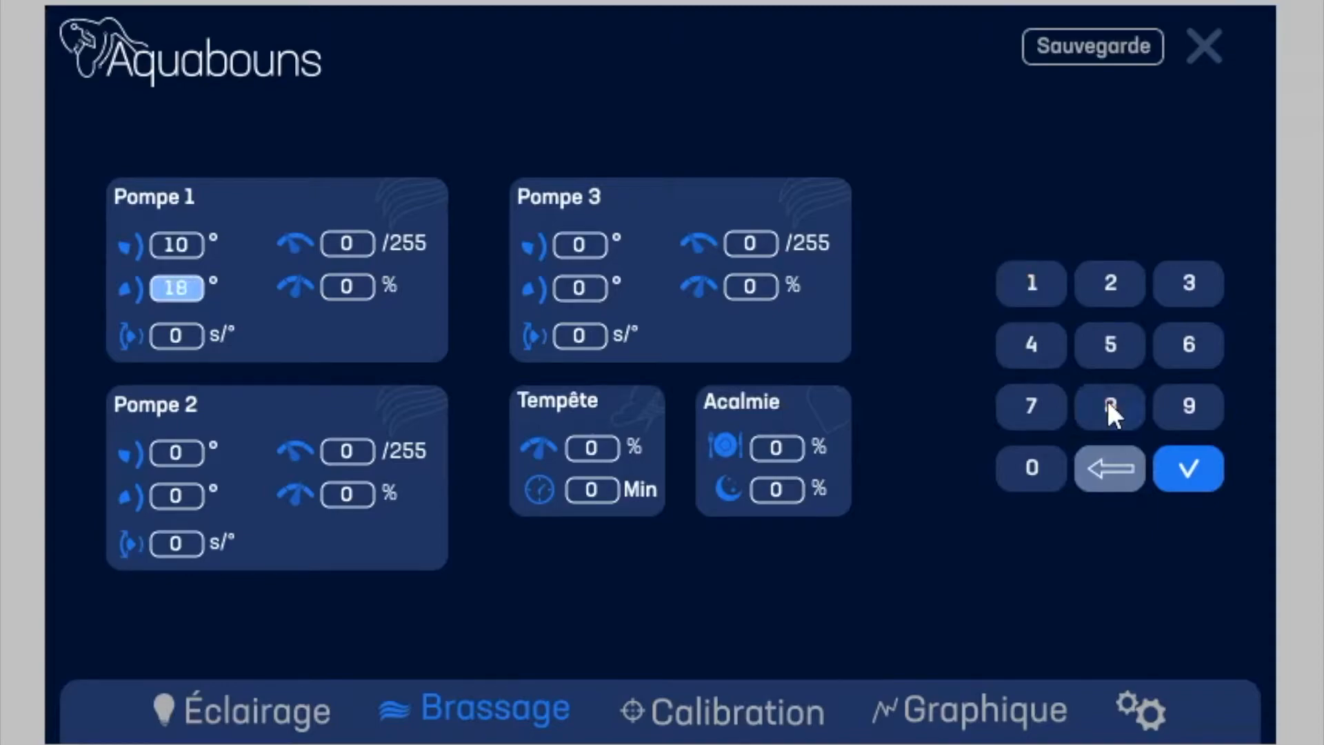
{"action": "left_click", "coordinate": [1035, 468]}
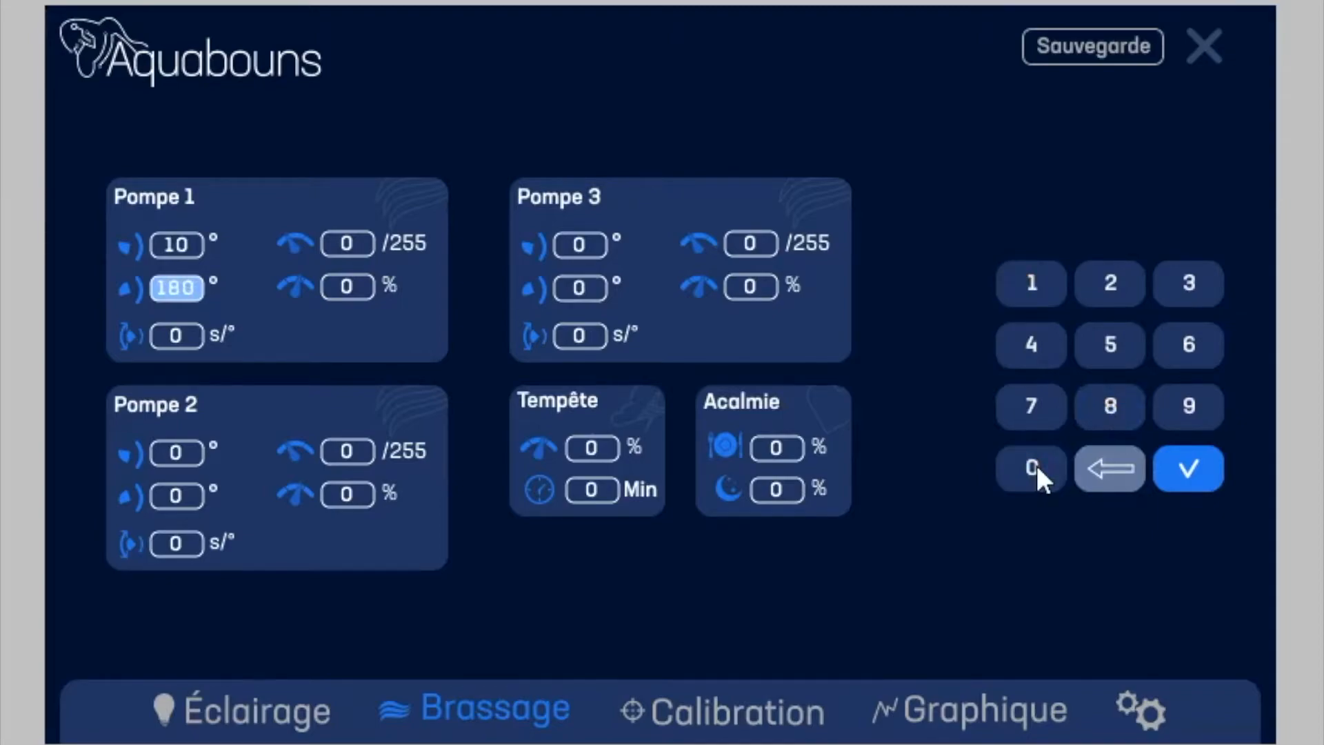
{"action": "left_click", "coordinate": [1181, 467]}
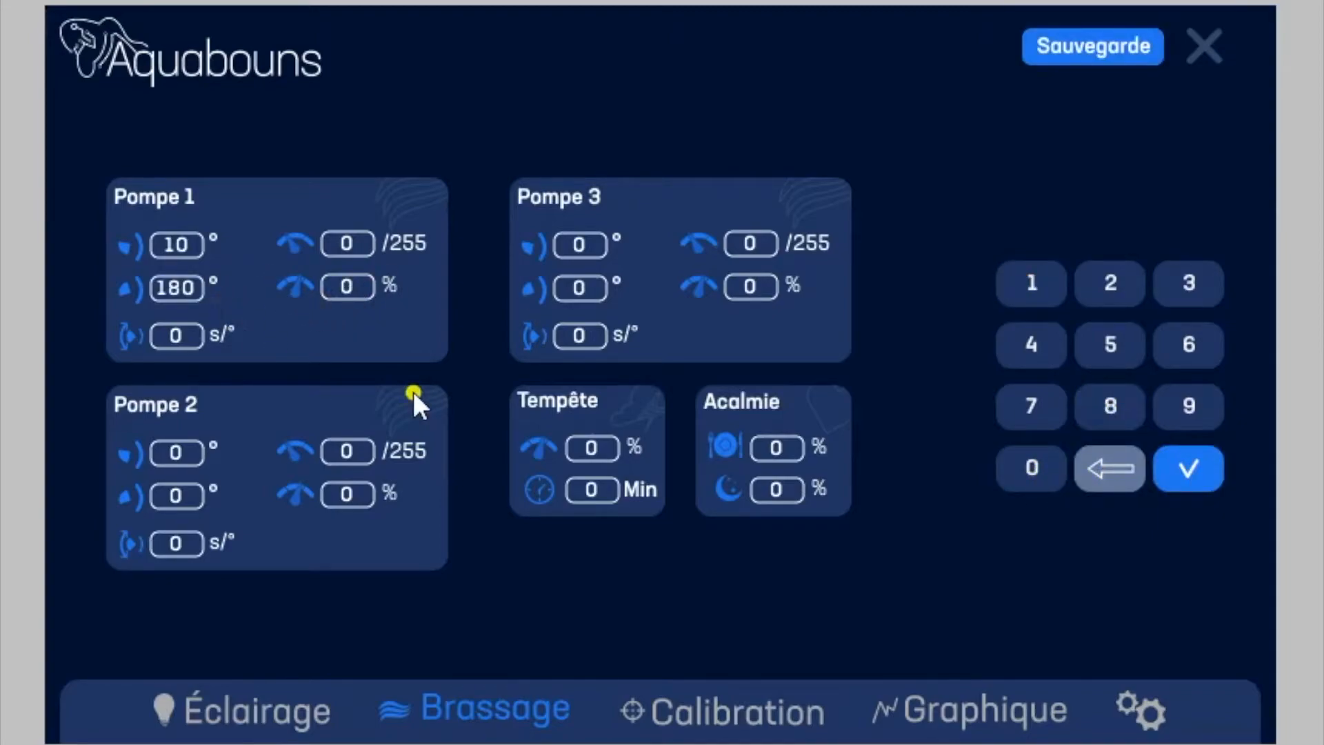
{"action": "left_click", "coordinate": [162, 338]}
{"action": "left_click", "coordinate": [1035, 281]}
{"action": "left_click", "coordinate": [1035, 468]}
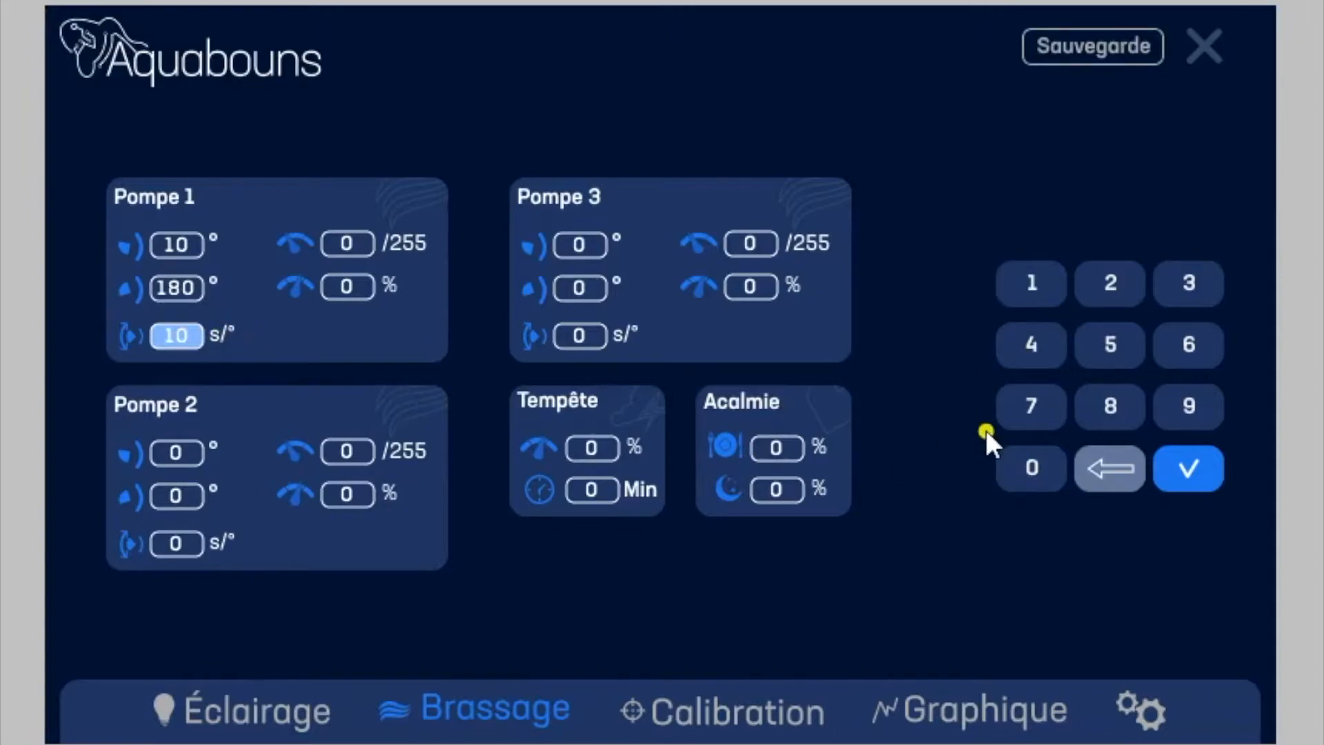
{"action": "left_click", "coordinate": [1188, 466]}
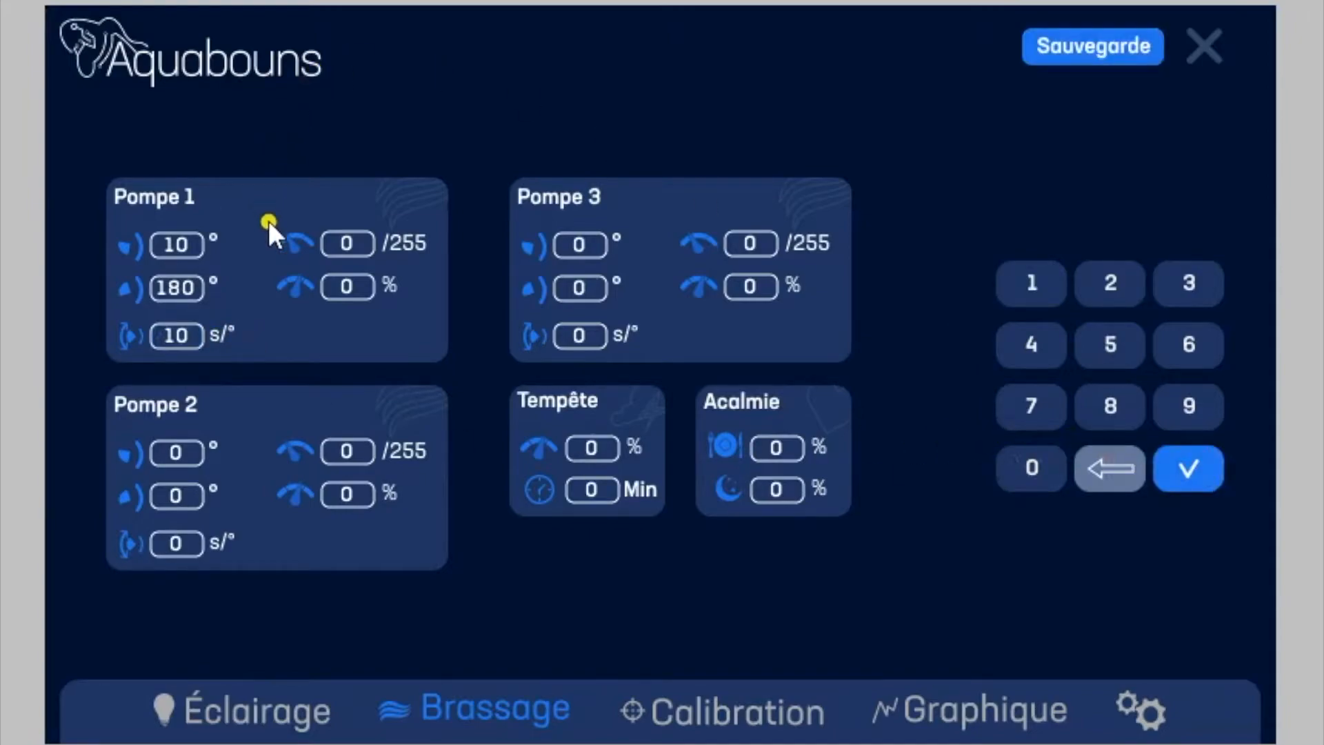
Step: Set Pompe 1's power value on the 255 scale to 140
{"action": "left_click", "coordinate": [365, 242]}
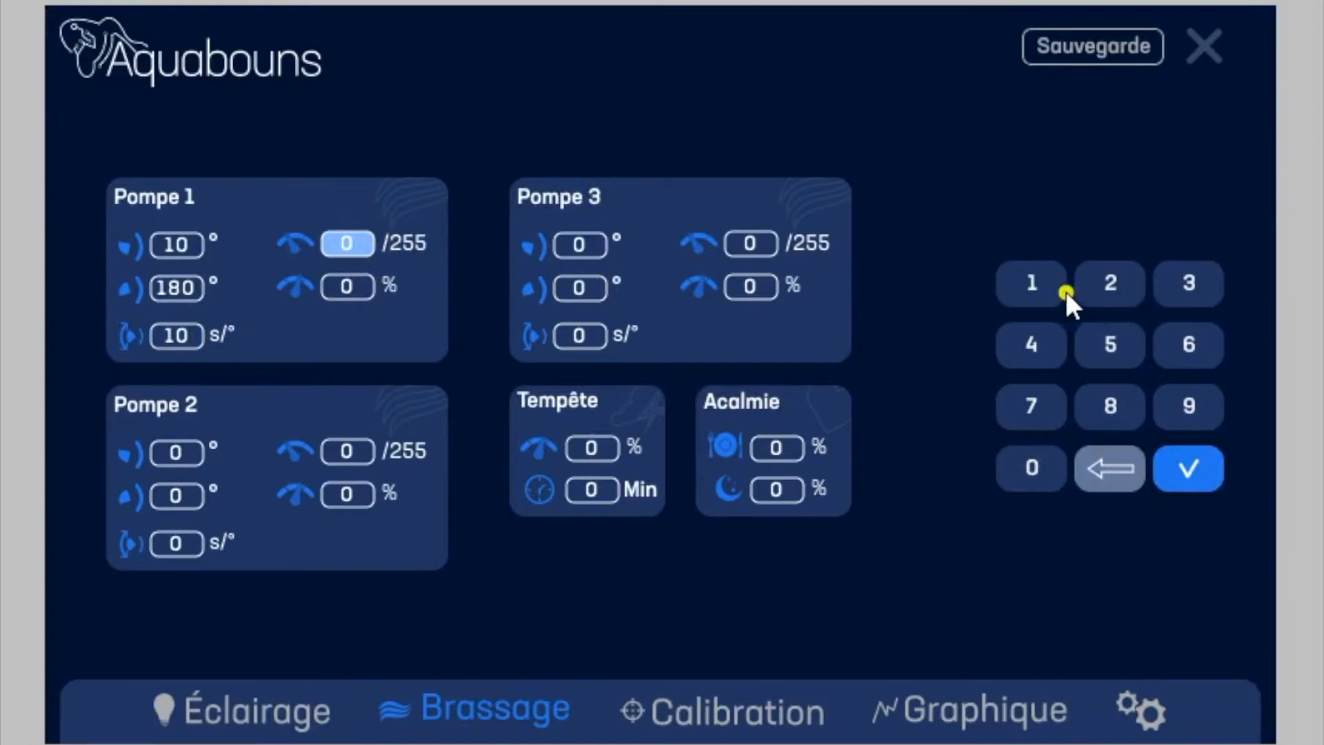
{"action": "left_click", "coordinate": [1035, 286]}
{"action": "left_click", "coordinate": [1037, 339]}
{"action": "left_click", "coordinate": [1040, 464]}
{"action": "left_click", "coordinate": [1199, 454]}
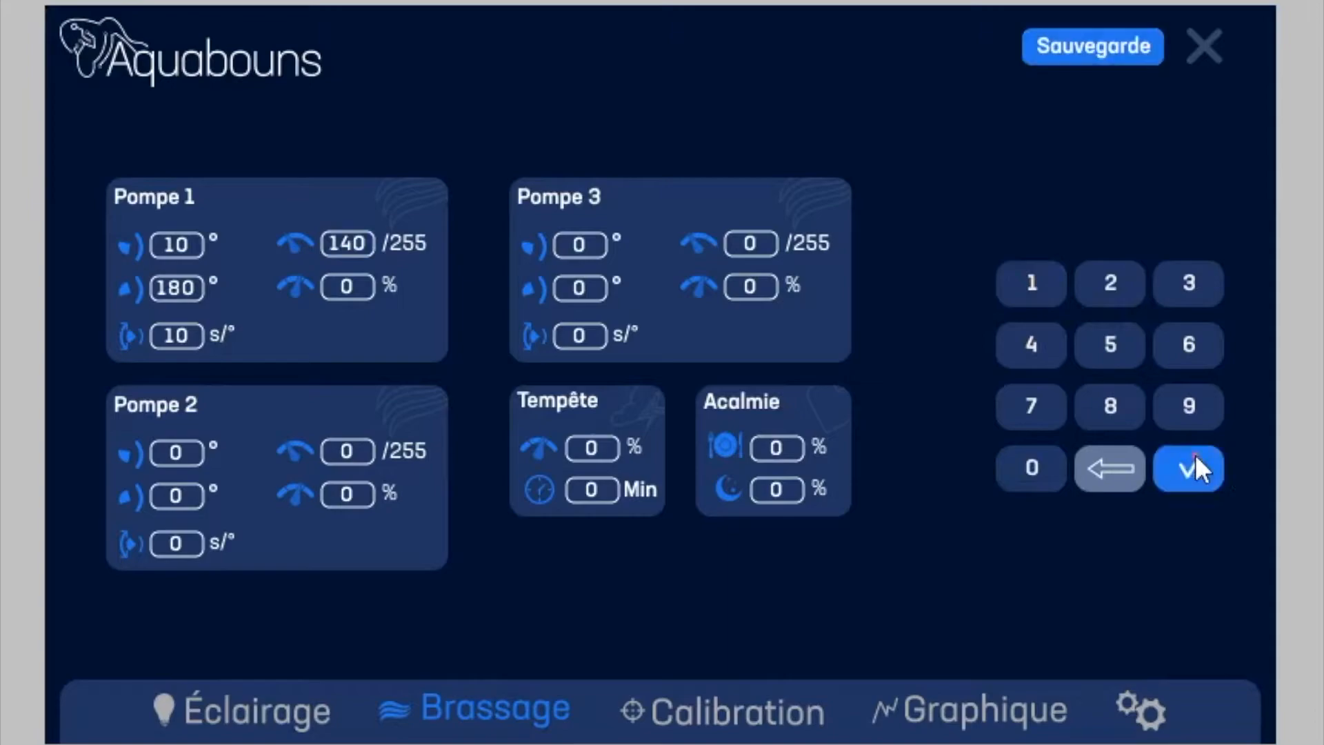
Step: Set Pompe 1's power value on the 255 scale to 145 and its percentage to 55 %
{"action": "left_click", "coordinate": [344, 243]}
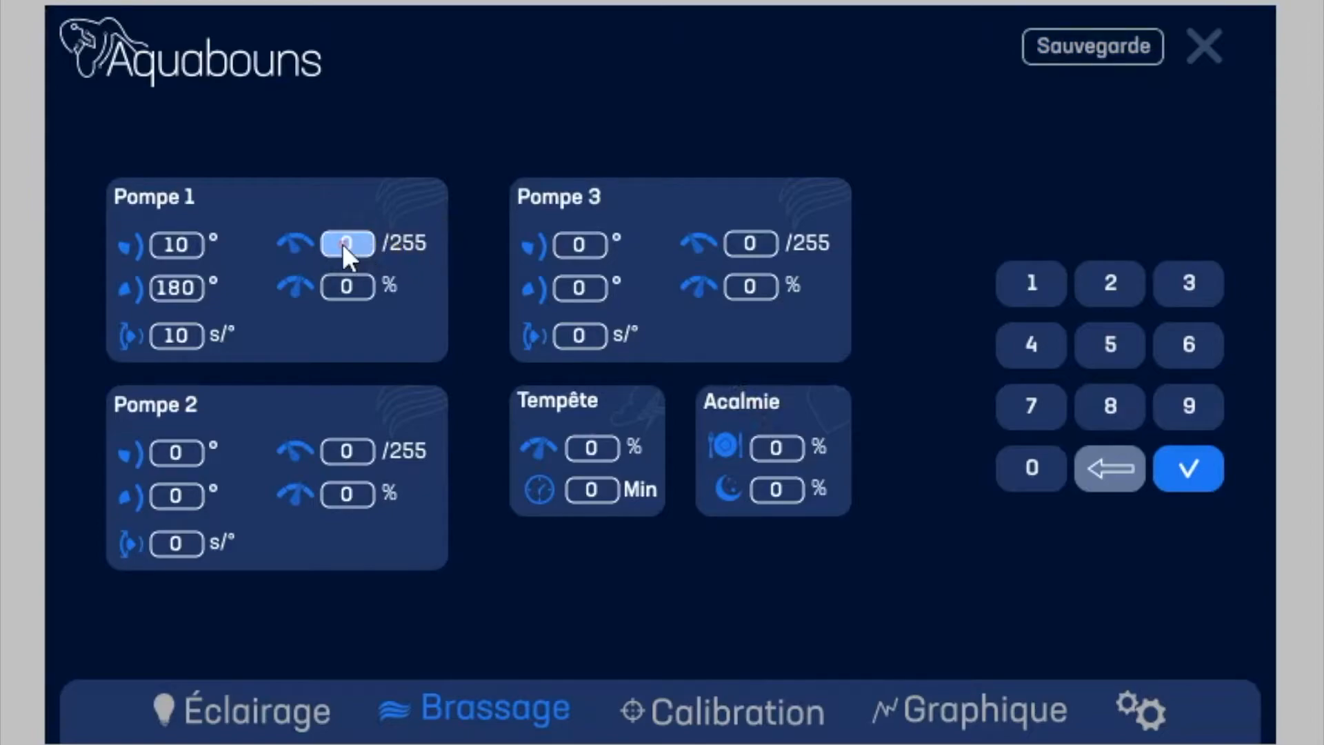
{"action": "left_click", "coordinate": [1038, 284]}
{"action": "left_click", "coordinate": [1037, 345]}
{"action": "left_click", "coordinate": [1114, 345]}
{"action": "left_click", "coordinate": [1193, 470]}
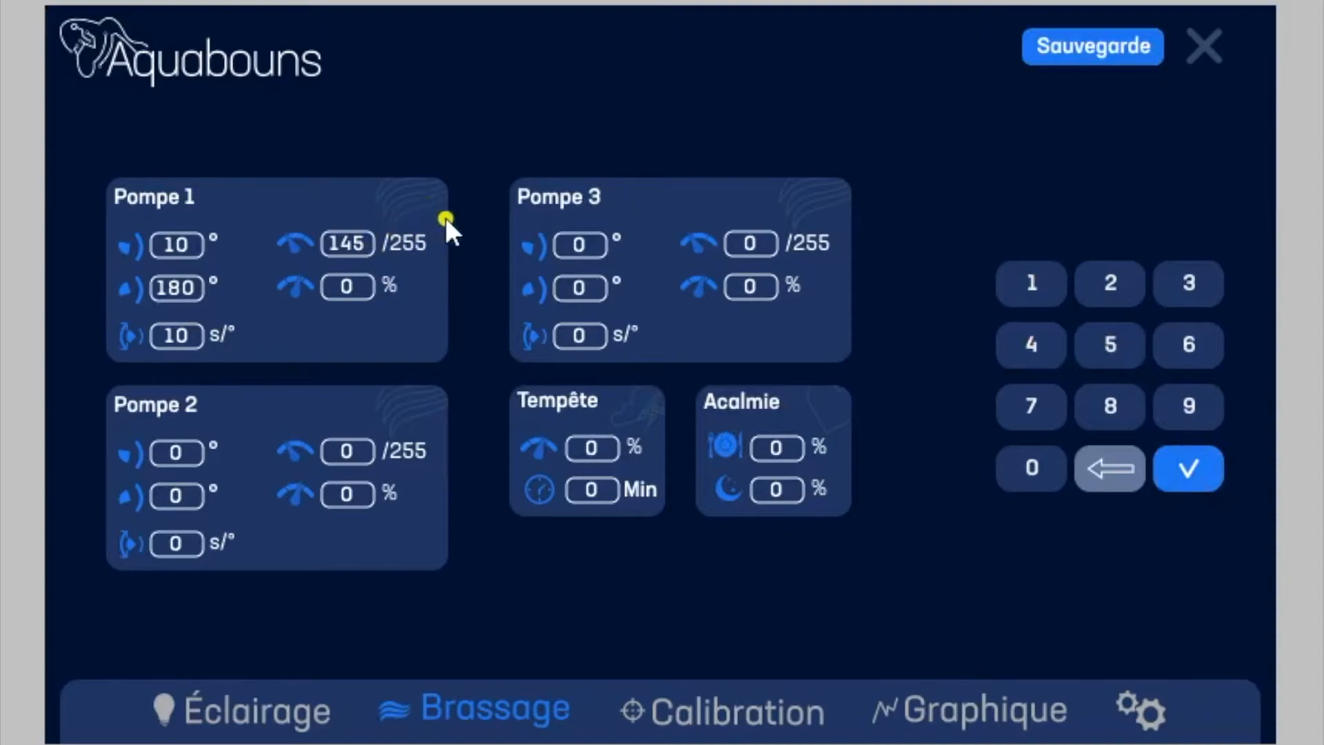
{"action": "left_click", "coordinate": [343, 284]}
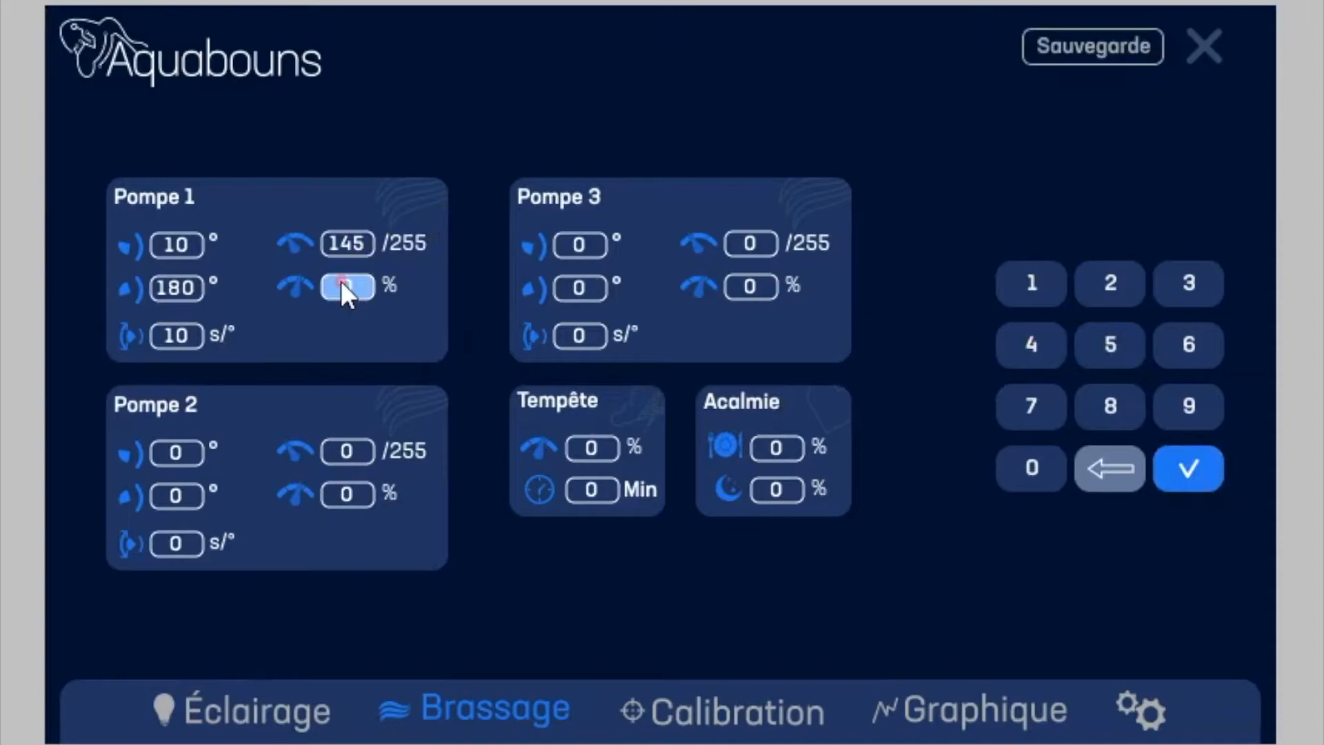
{"action": "left_click", "coordinate": [1112, 336]}
{"action": "left_click", "coordinate": [1112, 335]}
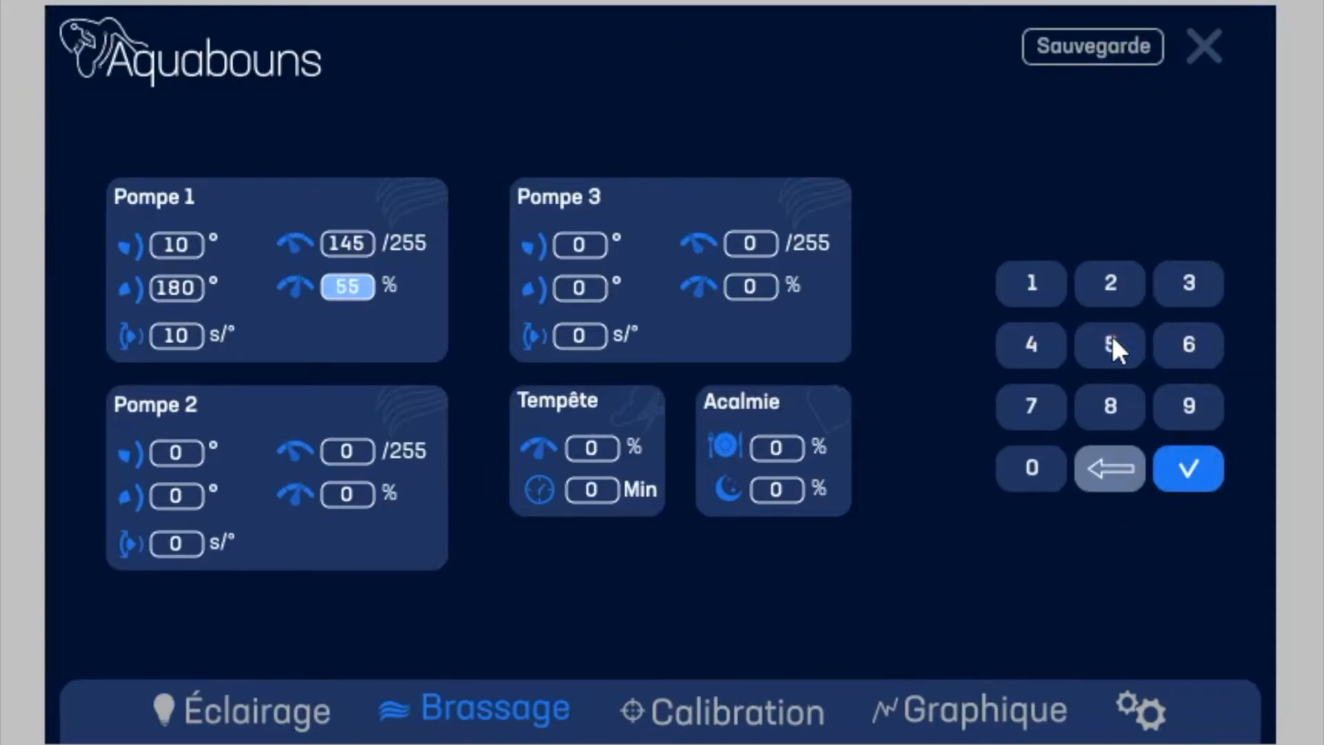
{"action": "left_click", "coordinate": [1200, 466]}
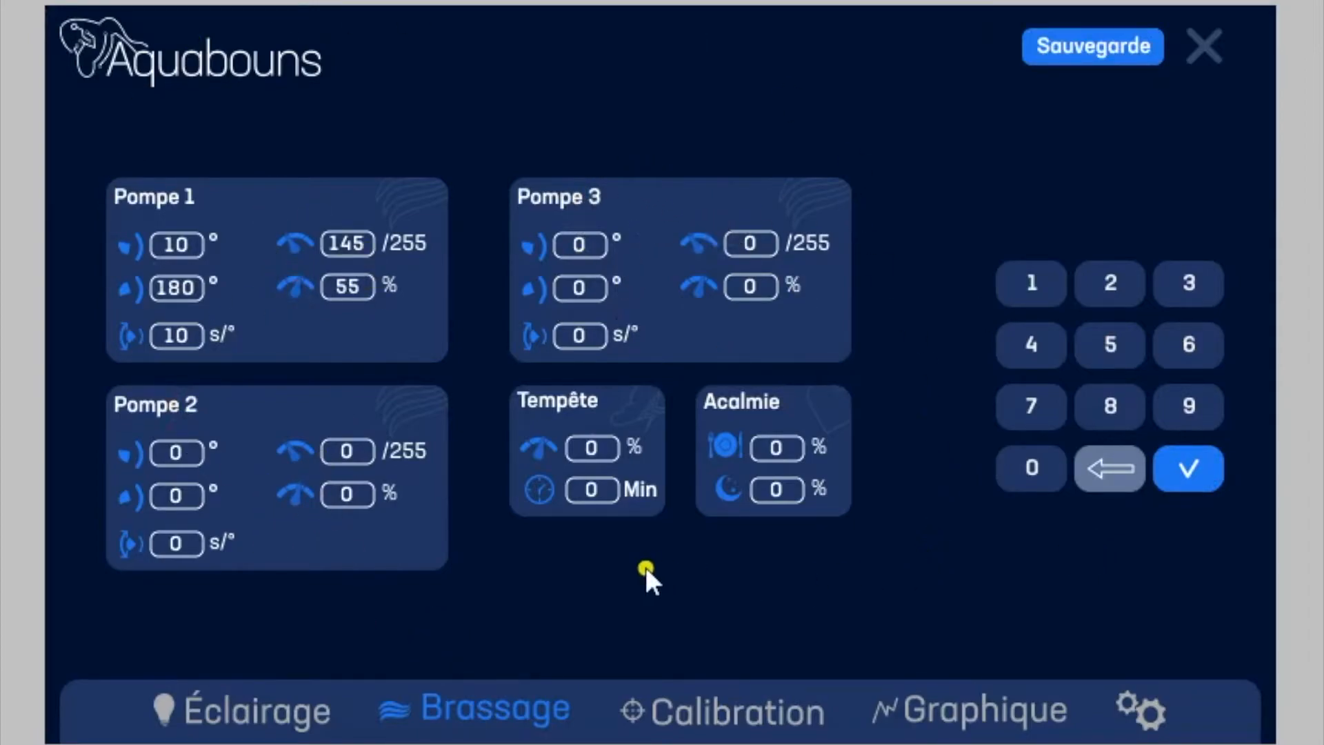
Step: Set the Tempête power to 100 % and its duration to 30 Min
{"action": "left_click", "coordinate": [583, 449]}
{"action": "left_click", "coordinate": [1043, 276]}
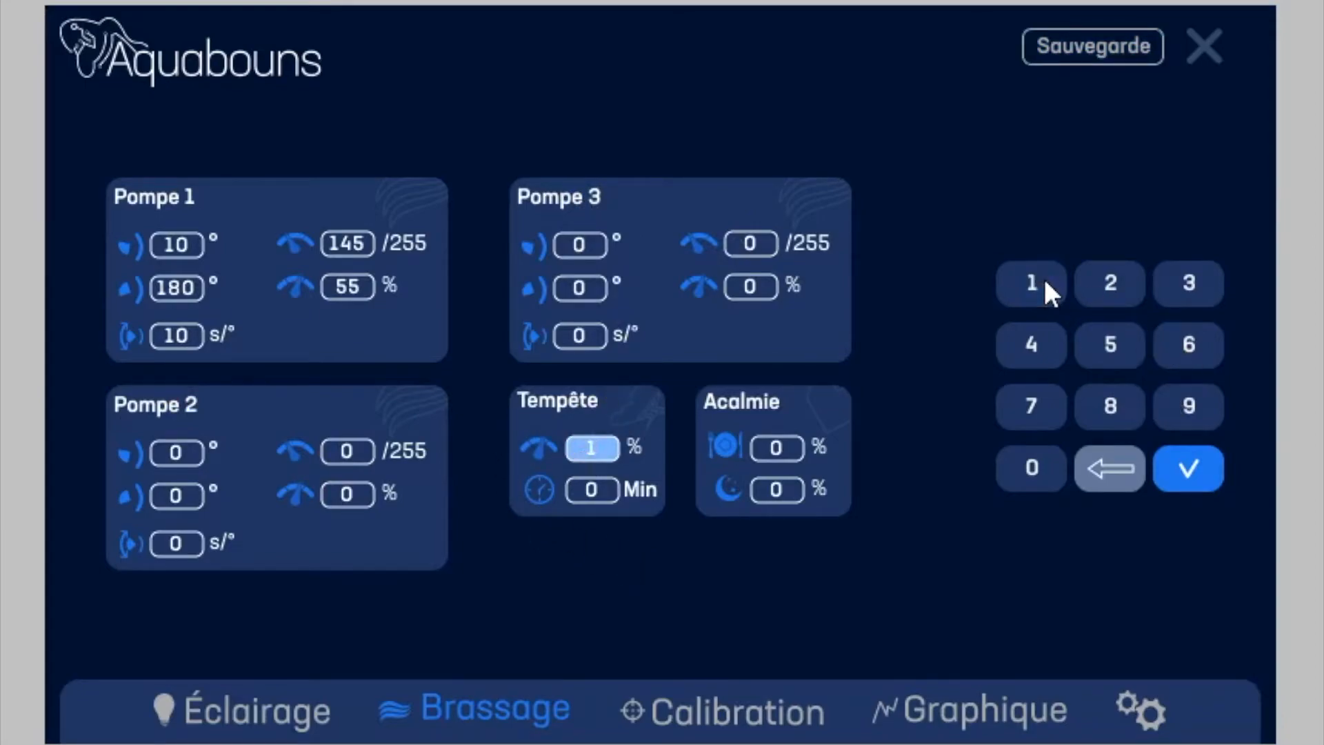
{"action": "left_click", "coordinate": [1041, 471]}
{"action": "left_click", "coordinate": [1040, 470]}
{"action": "left_click", "coordinate": [595, 491]}
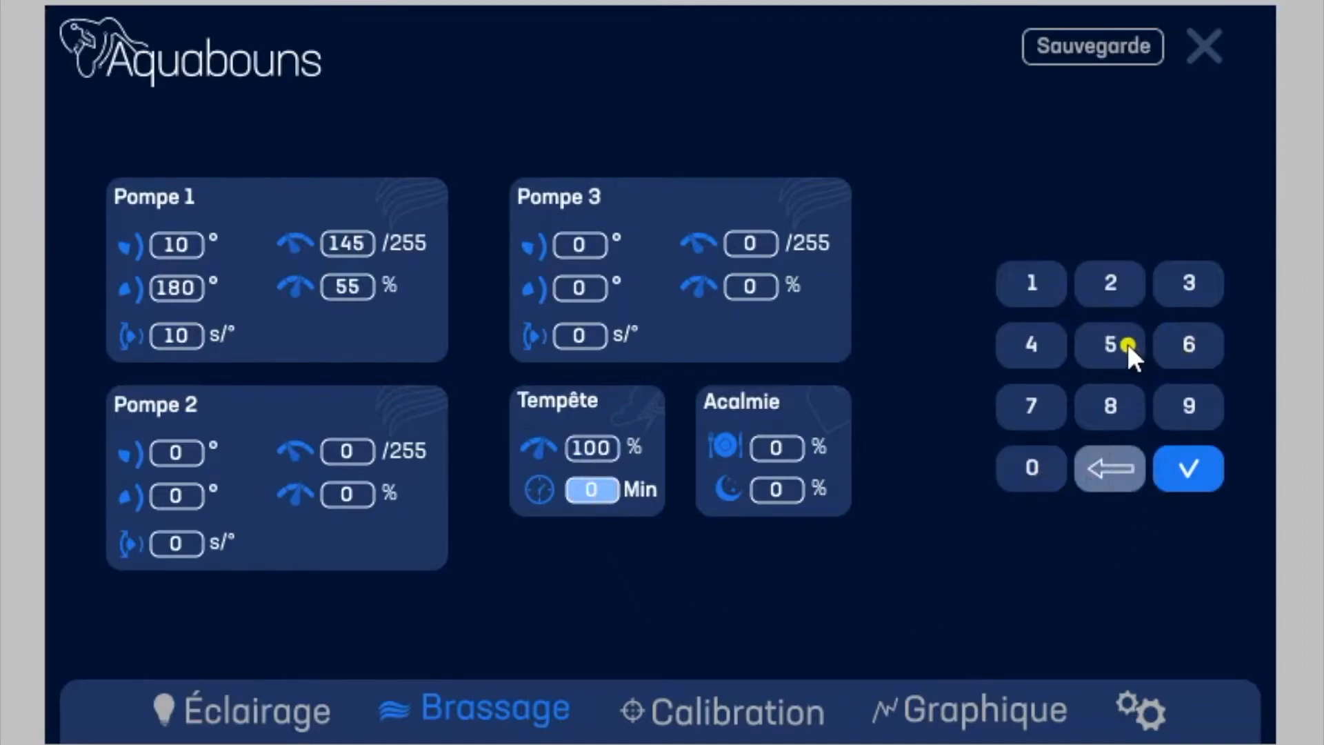
{"action": "left_click", "coordinate": [1172, 278]}
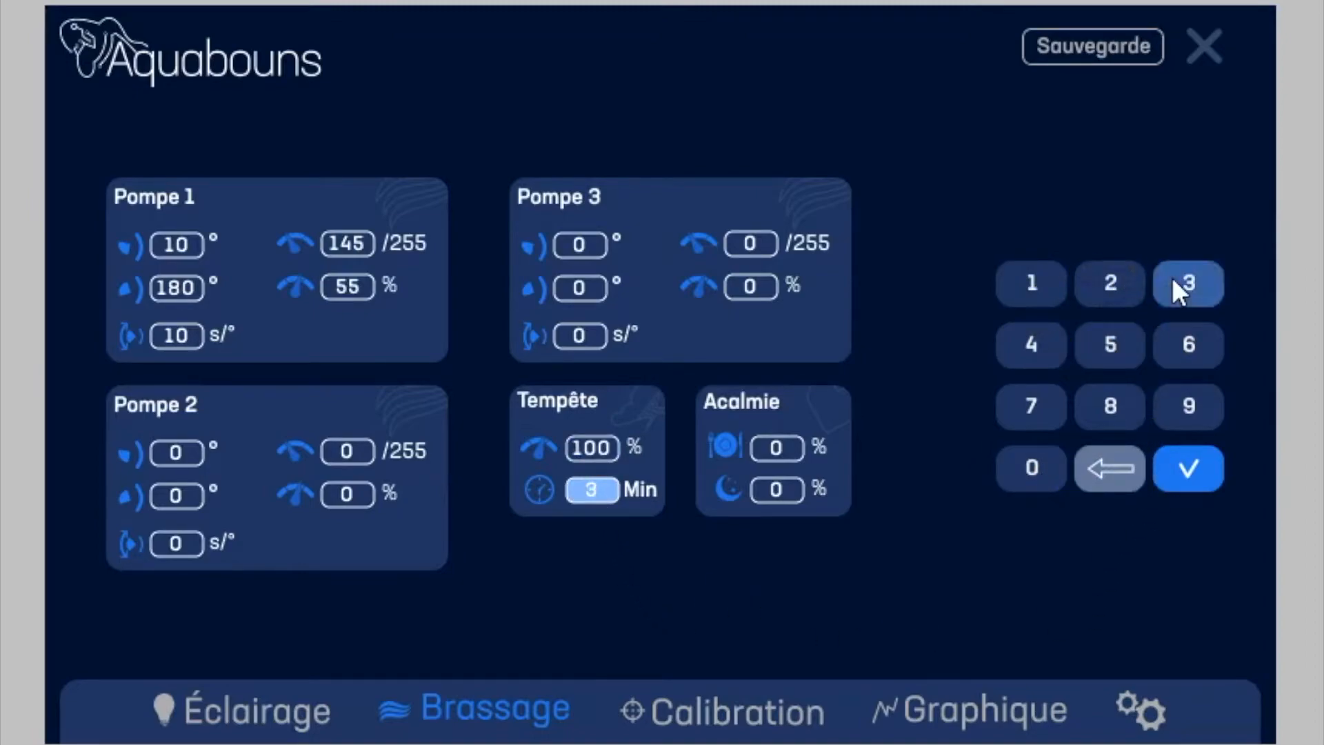
{"action": "left_click", "coordinate": [1033, 449]}
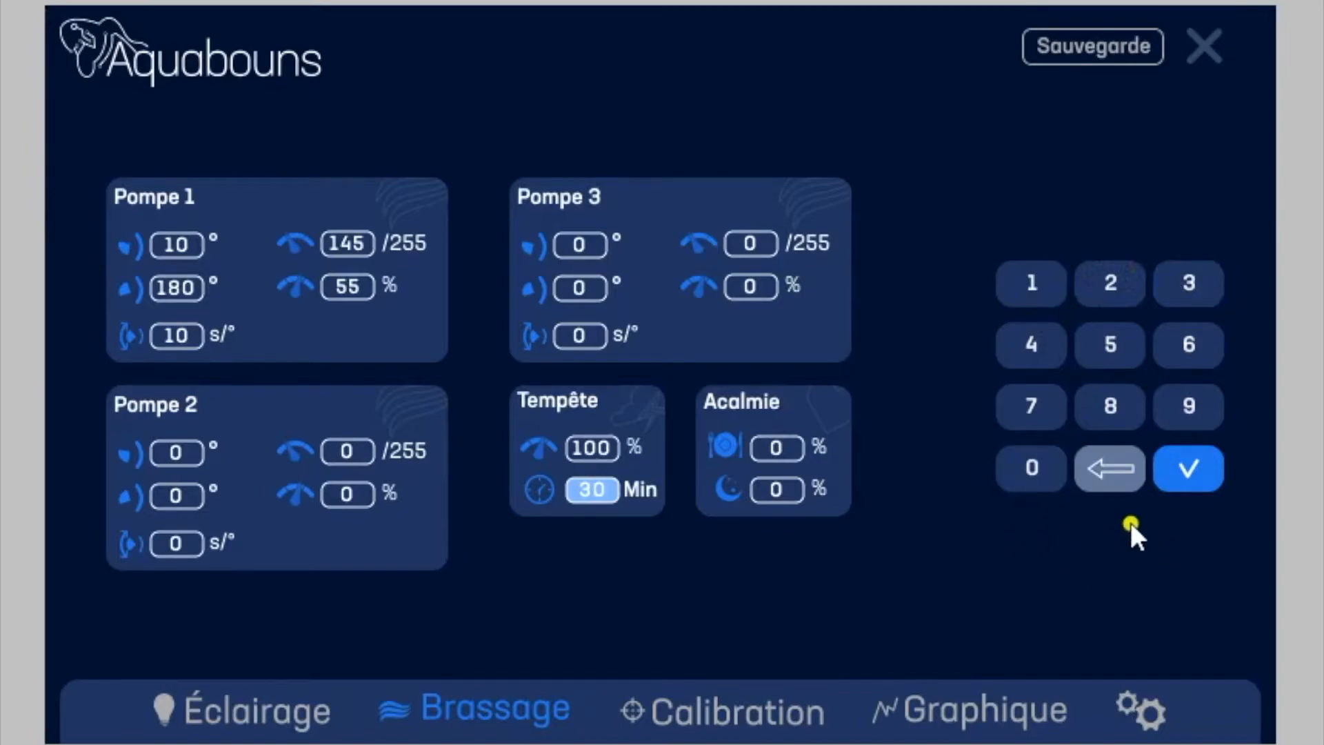
{"action": "left_click", "coordinate": [1202, 465]}
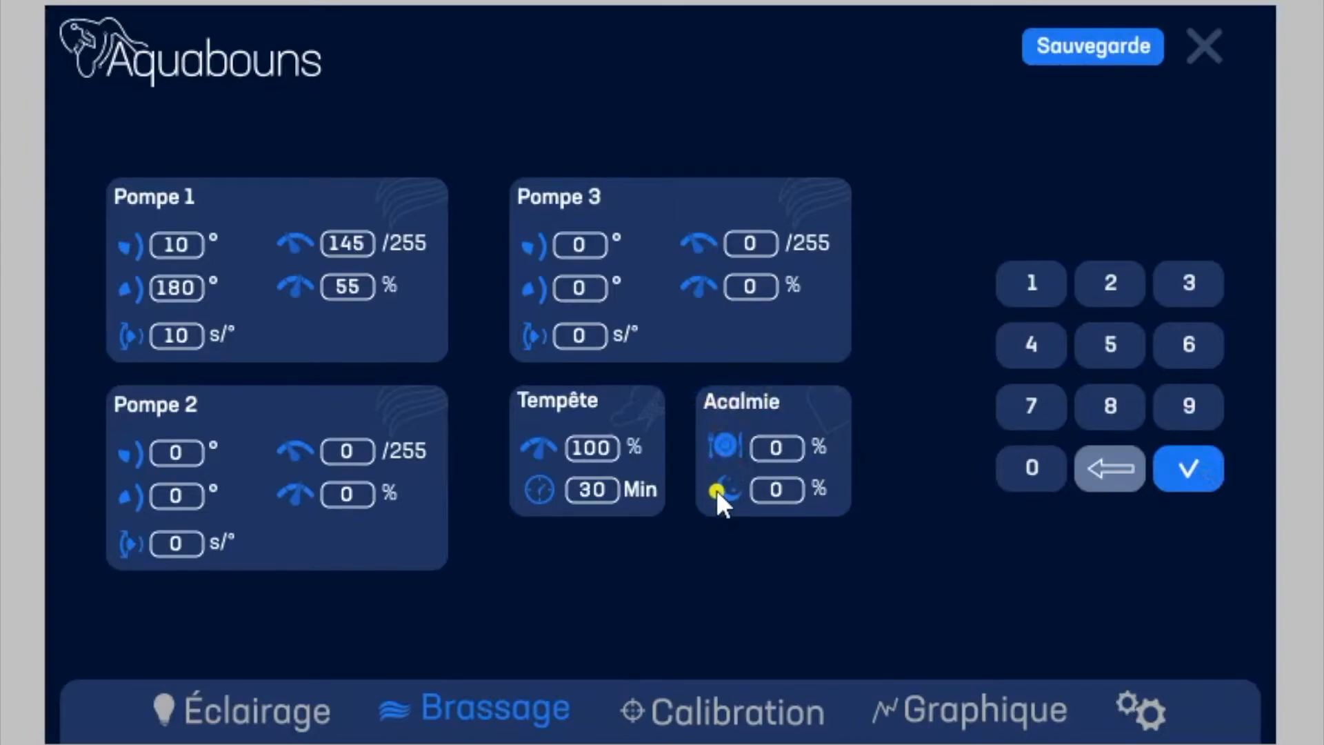
Step: Set the Acalmie feeding value to 5 % and its night value to 25 %, and save the circulation settings
{"action": "left_click", "coordinate": [784, 445]}
{"action": "left_click", "coordinate": [1110, 343]}
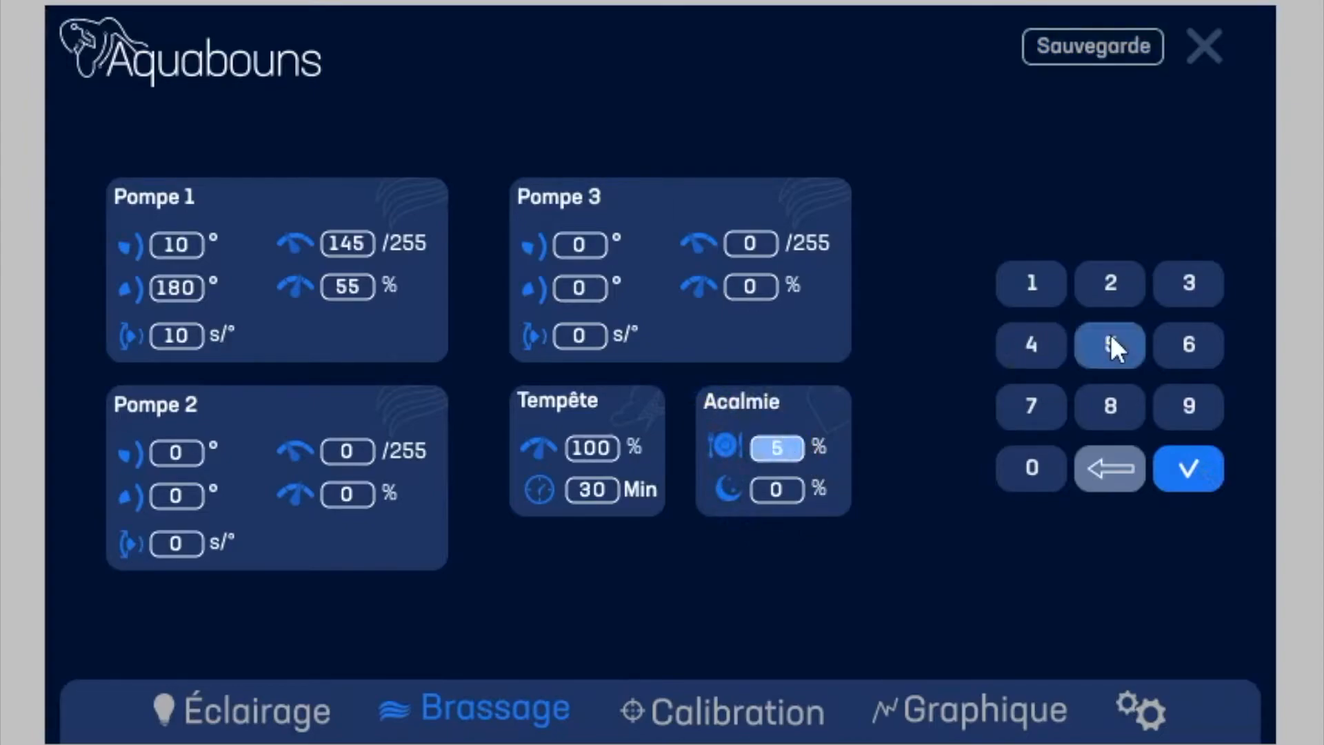
{"action": "left_click", "coordinate": [1184, 467]}
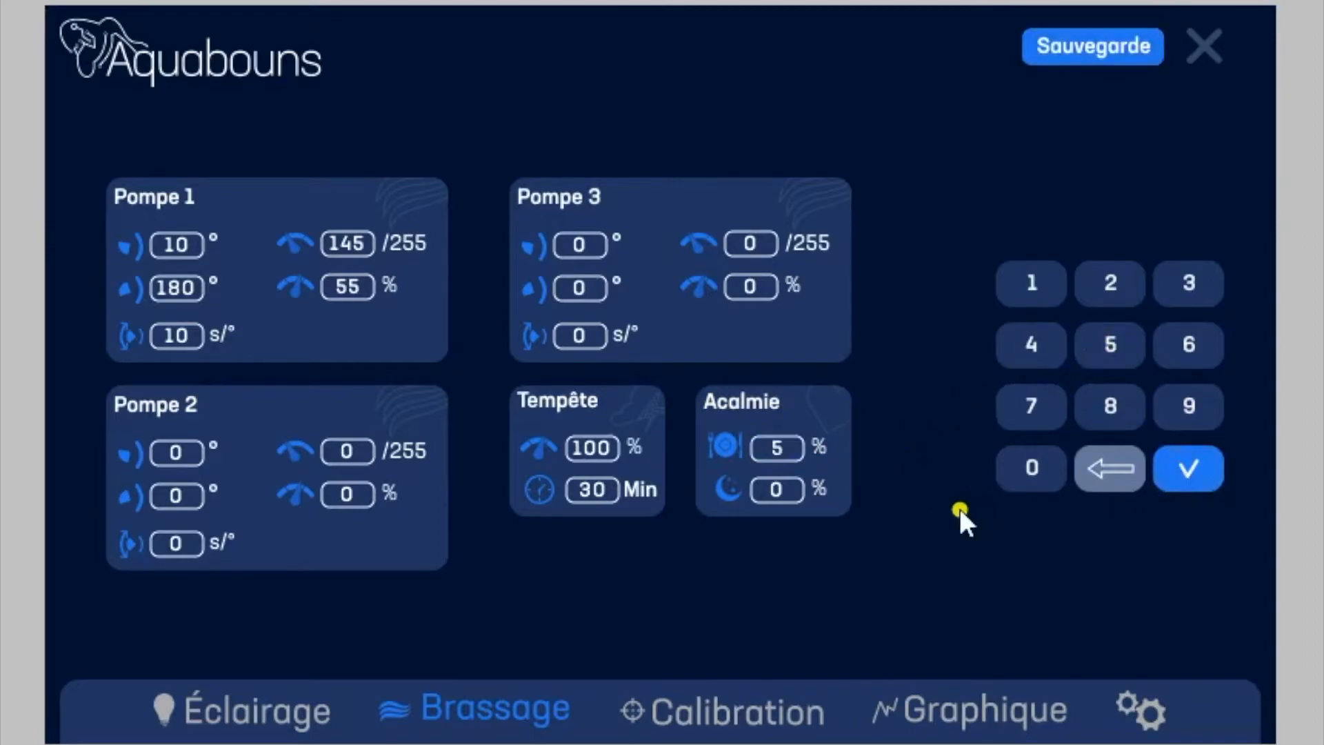
{"action": "left_click", "coordinate": [778, 489]}
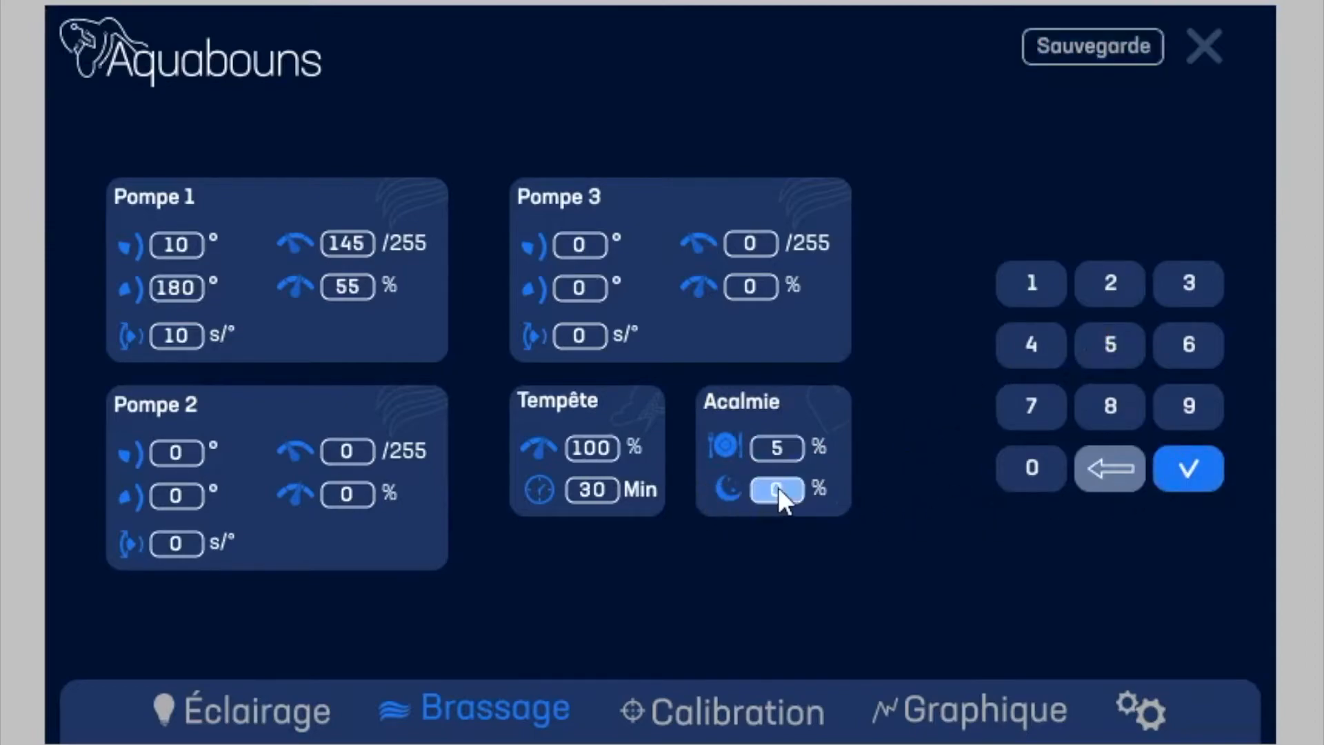
{"action": "left_click", "coordinate": [1104, 293]}
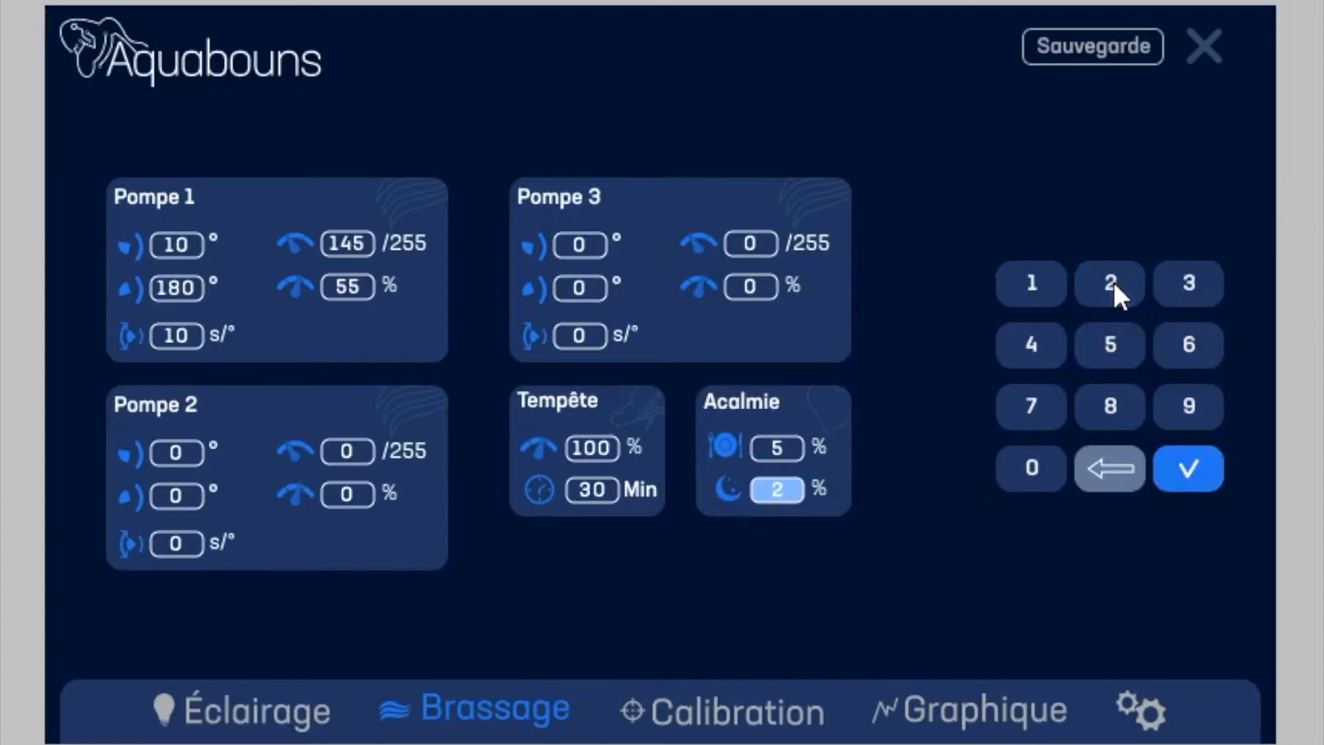
{"action": "left_click", "coordinate": [1112, 342]}
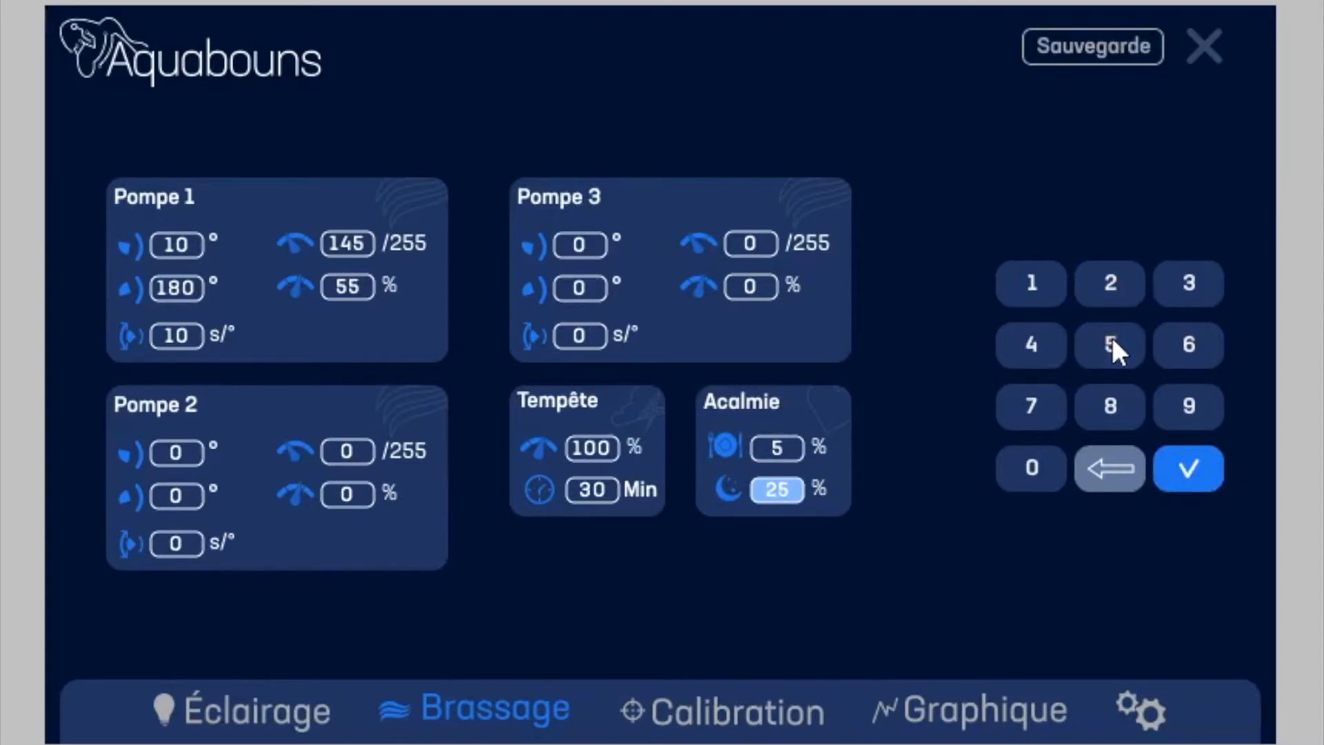
{"action": "left_click", "coordinate": [1185, 469]}
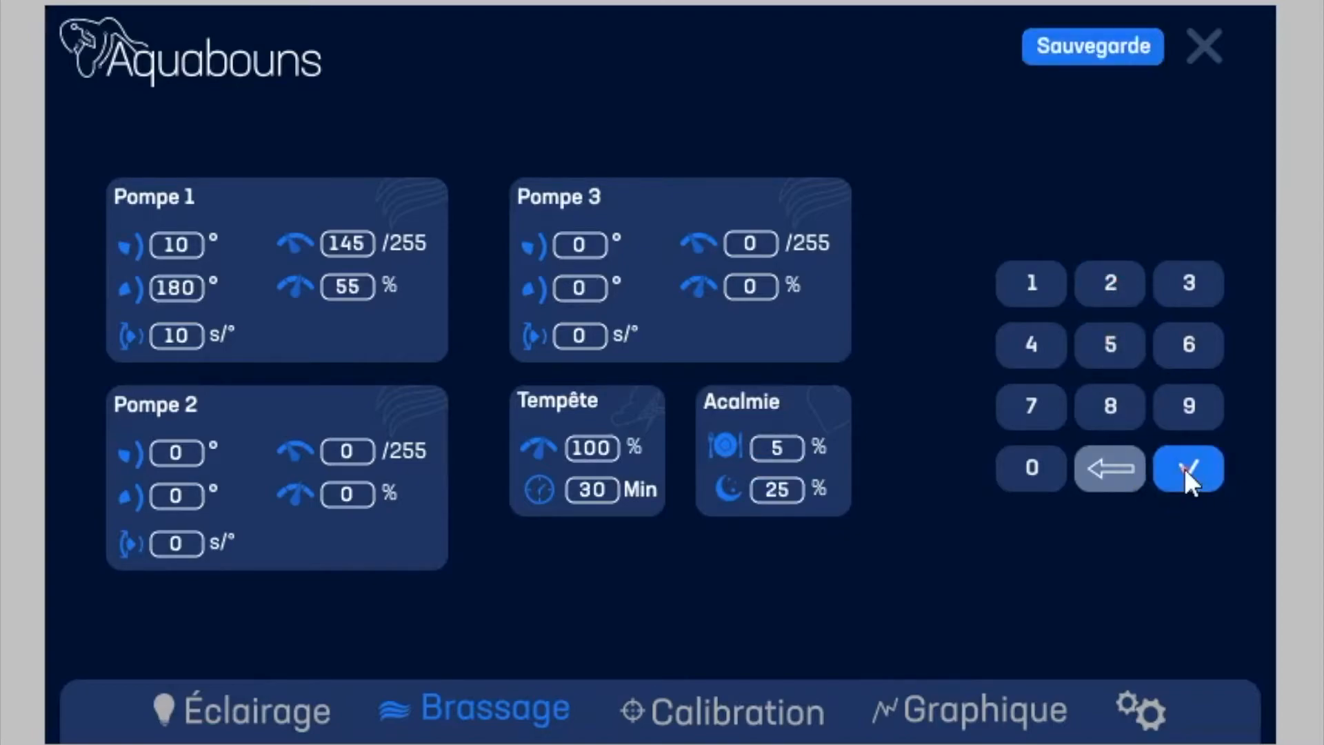
{"action": "left_click", "coordinate": [1102, 45]}
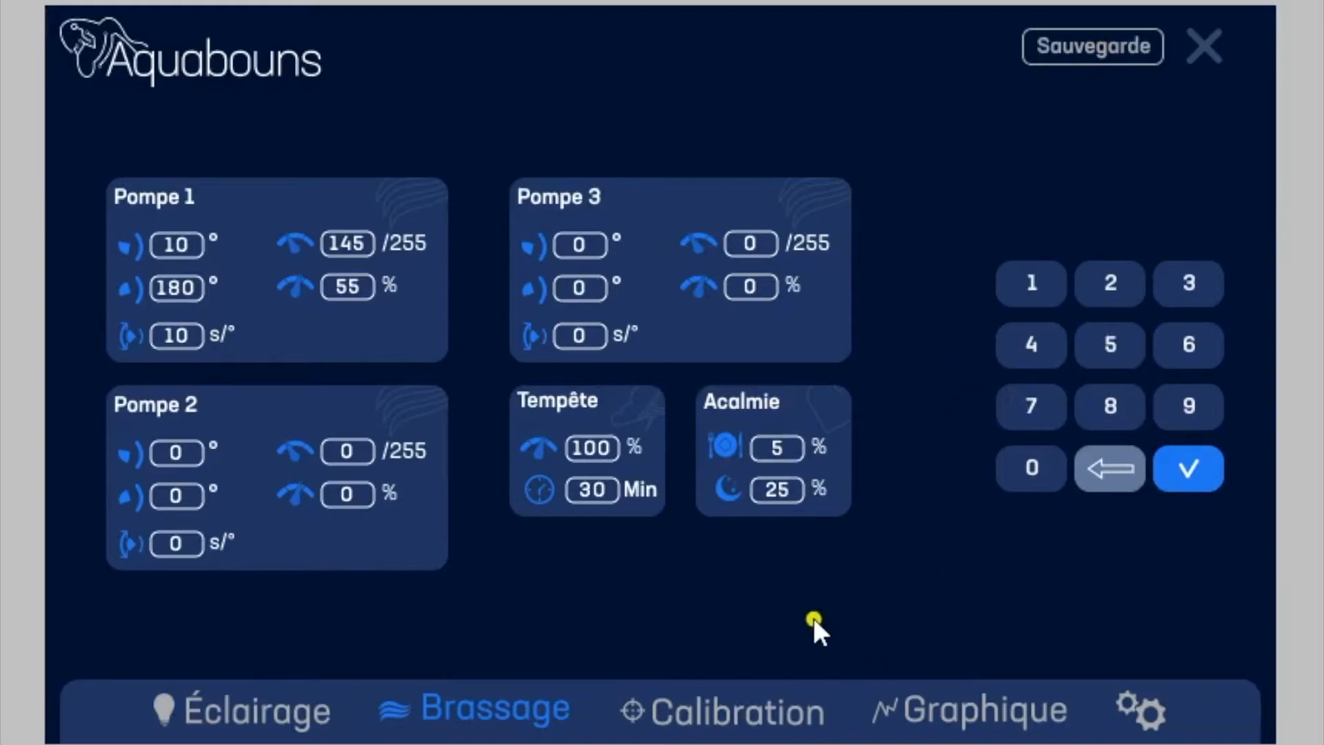
Step: Calibrate the Ph probe at the Mid point with a reference value of 7.00
{"action": "left_click", "coordinate": [728, 714]}
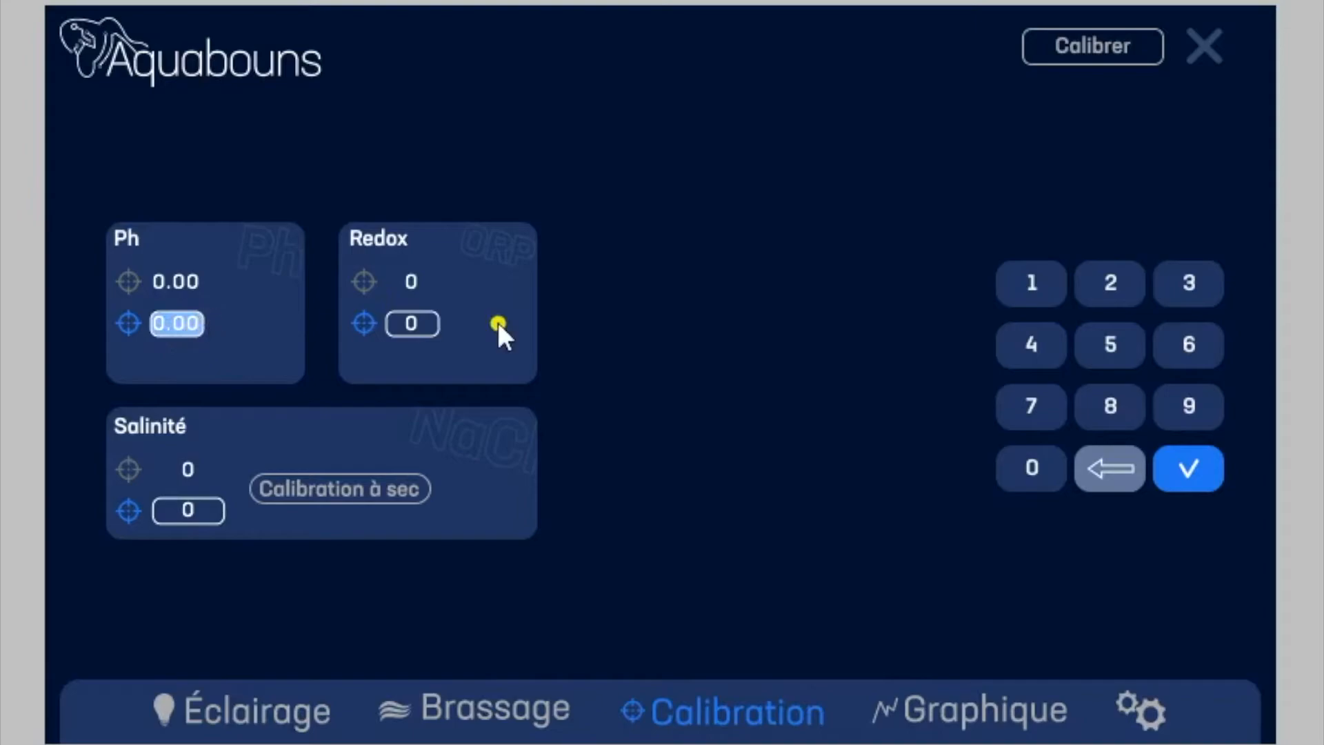
{"action": "left_click", "coordinate": [1043, 397]}
{"action": "left_click", "coordinate": [1047, 458]}
{"action": "left_click", "coordinate": [1047, 458]}
{"action": "left_click", "coordinate": [313, 116]}
{"action": "left_click", "coordinate": [1195, 471]}
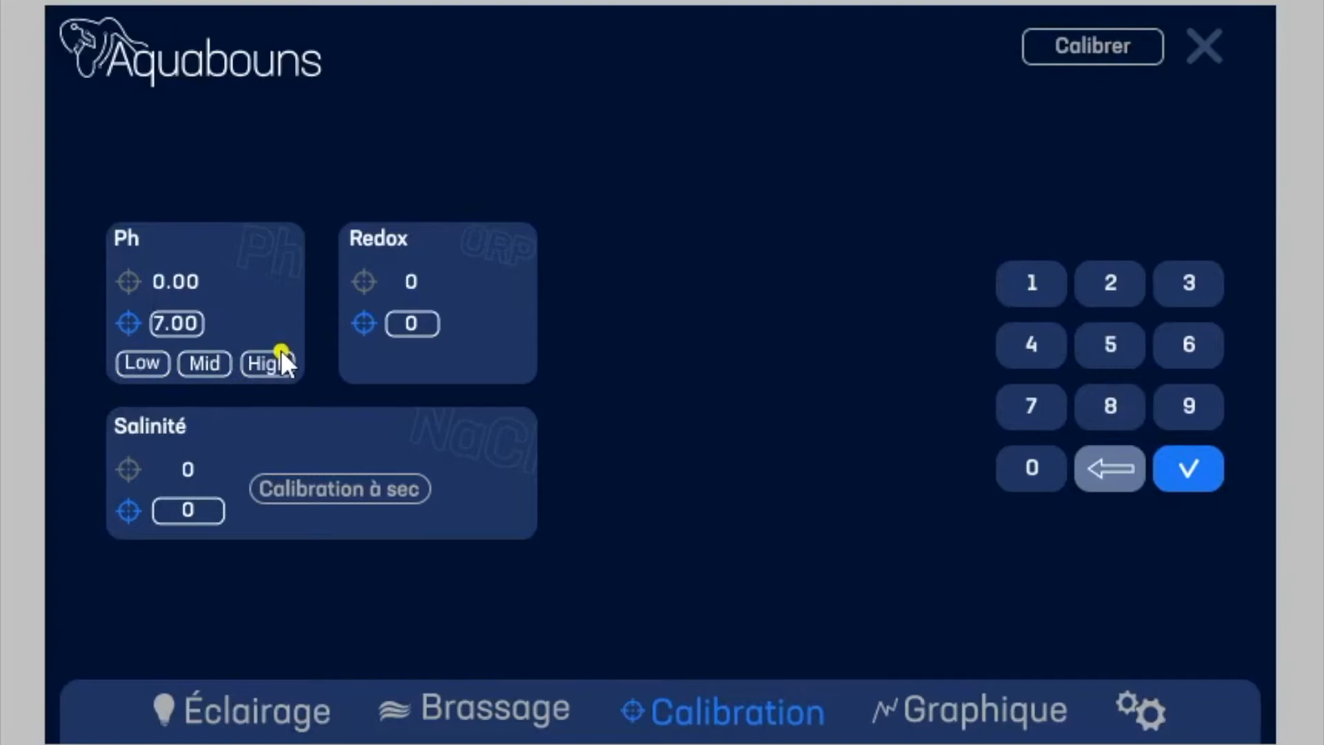
{"action": "left_click", "coordinate": [200, 363]}
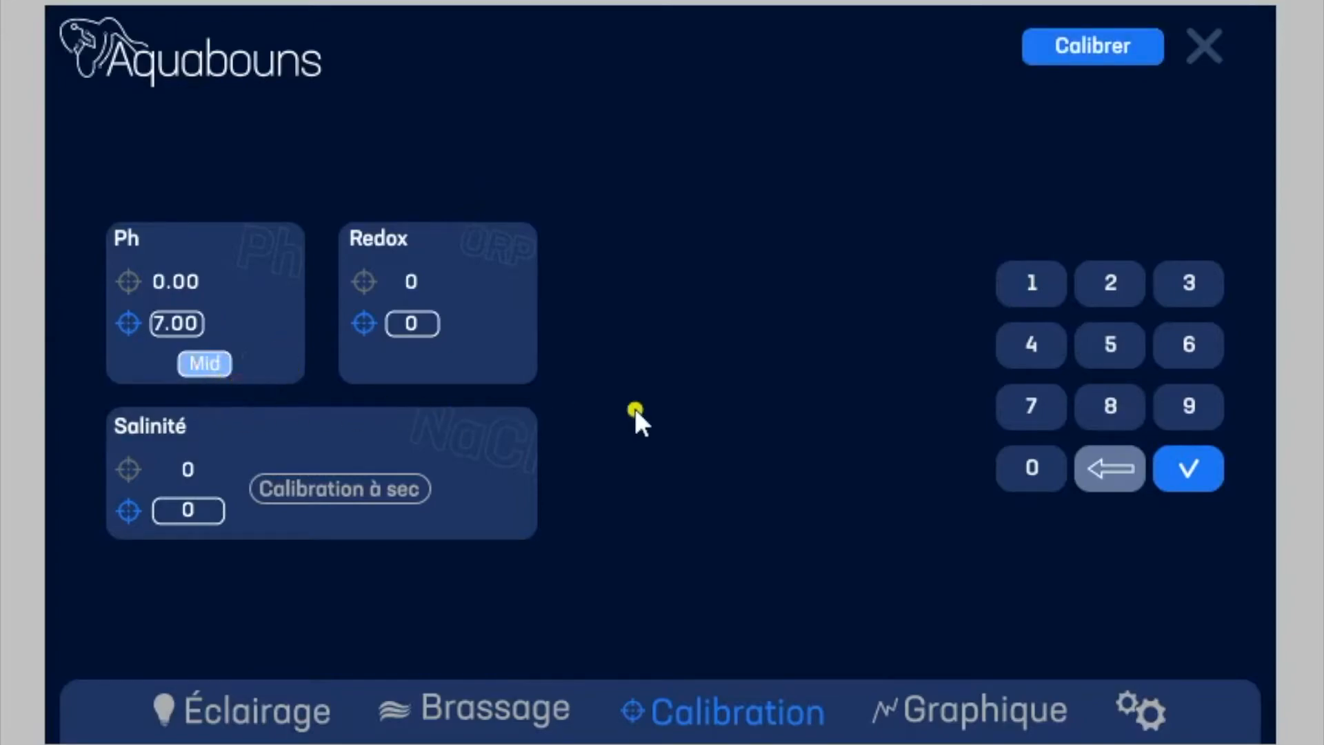
{"action": "left_click", "coordinate": [1104, 49]}
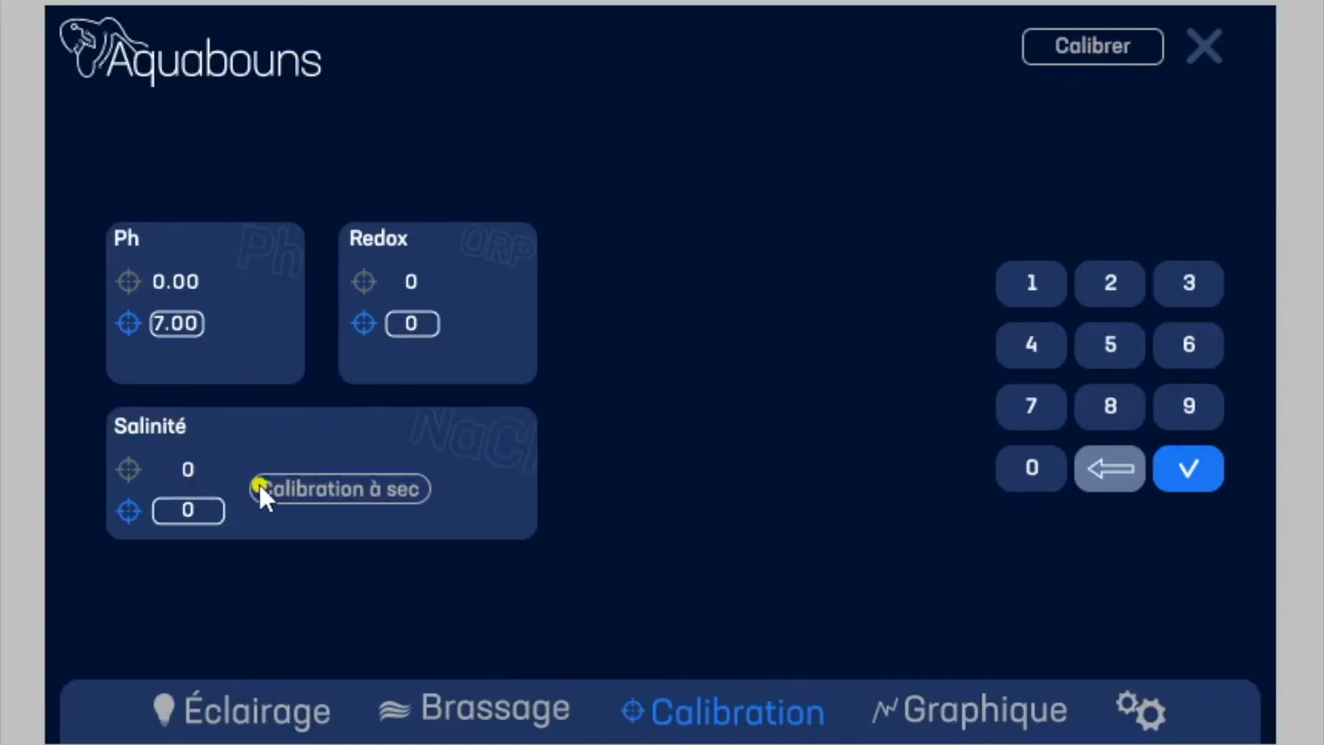
Step: Run the dry calibration of the Salinité probe, and calibrate it with a reference value of 53000
{"action": "left_click", "coordinate": [365, 482]}
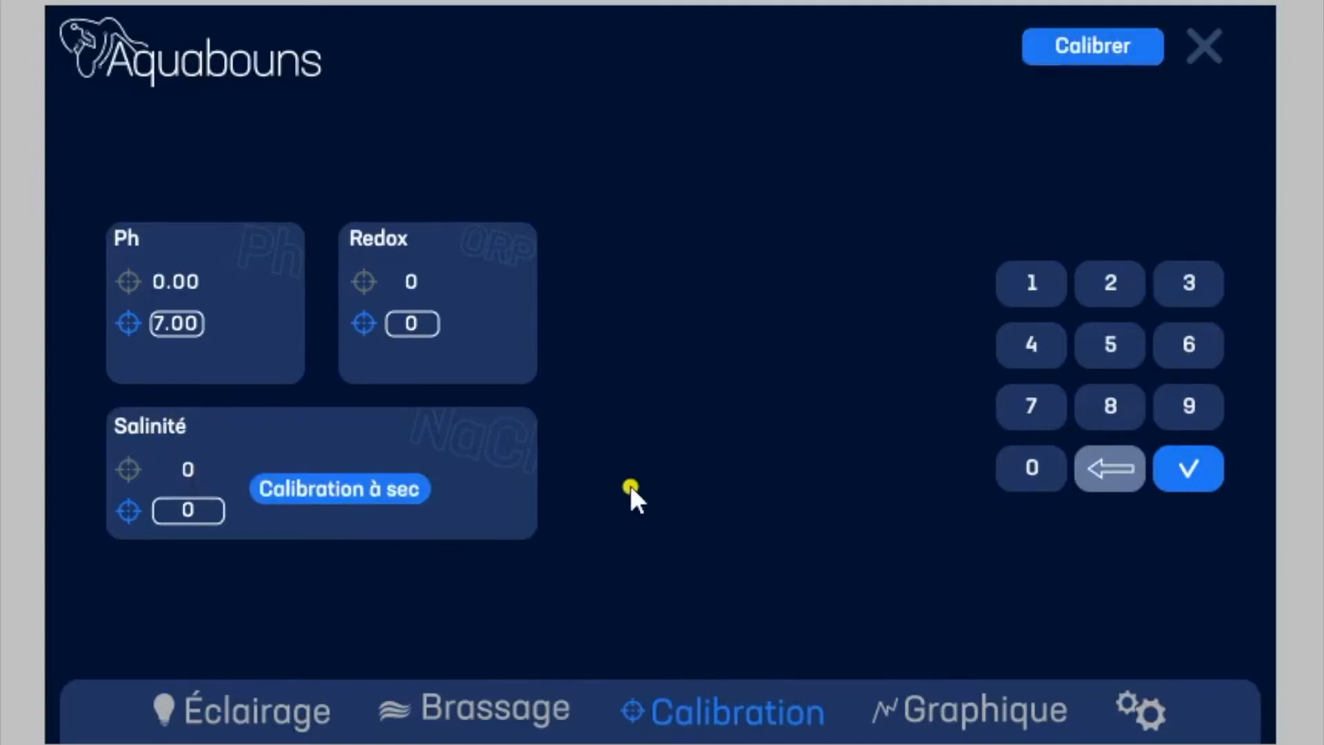
{"action": "left_click", "coordinate": [1097, 43]}
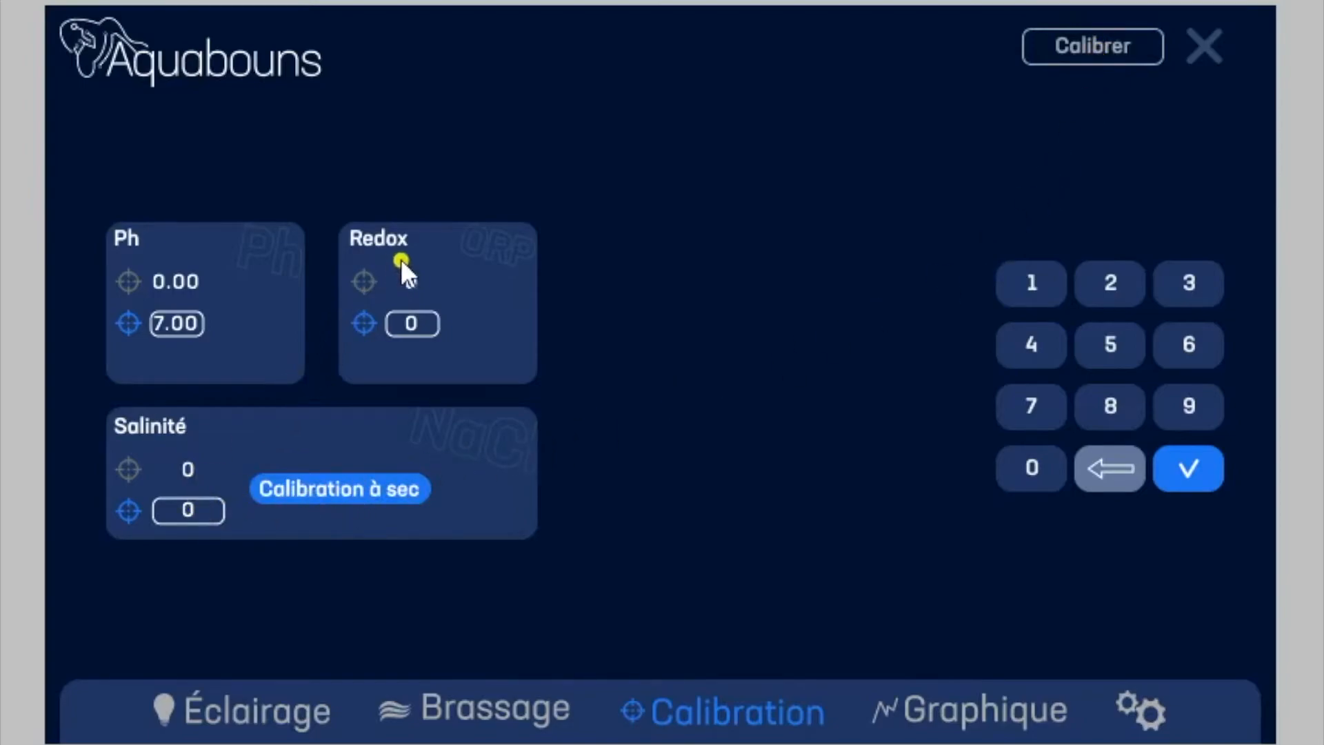
{"action": "left_click", "coordinate": [199, 508]}
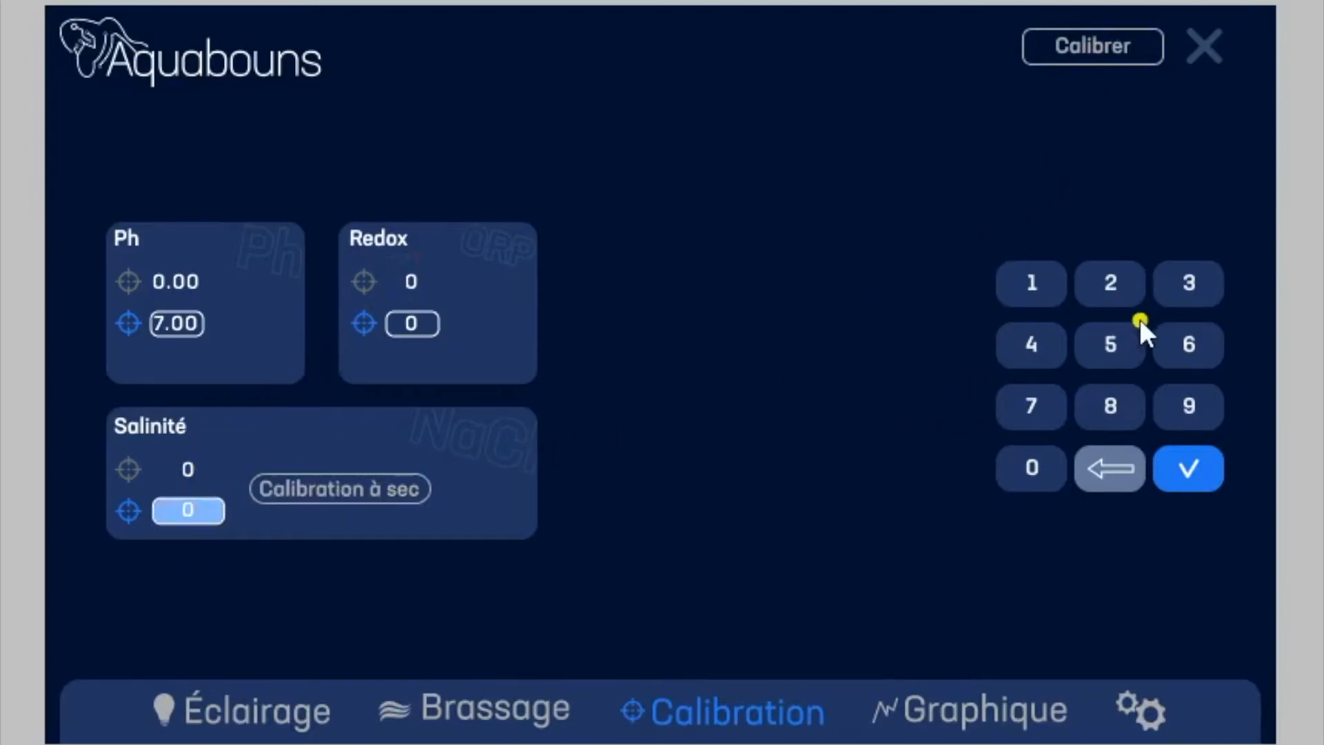
{"action": "left_click", "coordinate": [1121, 341]}
{"action": "left_click", "coordinate": [1195, 283]}
{"action": "left_click", "coordinate": [1032, 474]}
{"action": "left_click", "coordinate": [1032, 474]}
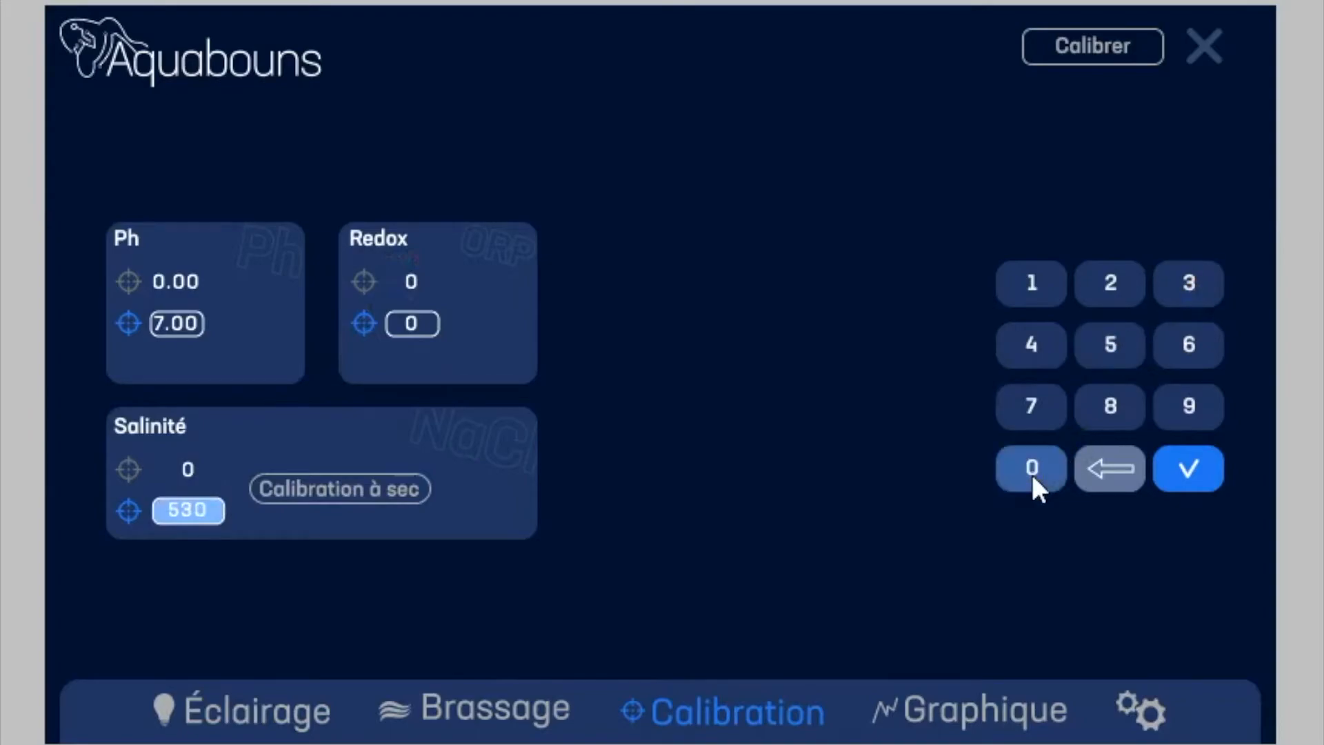
{"action": "left_click", "coordinate": [1032, 474]}
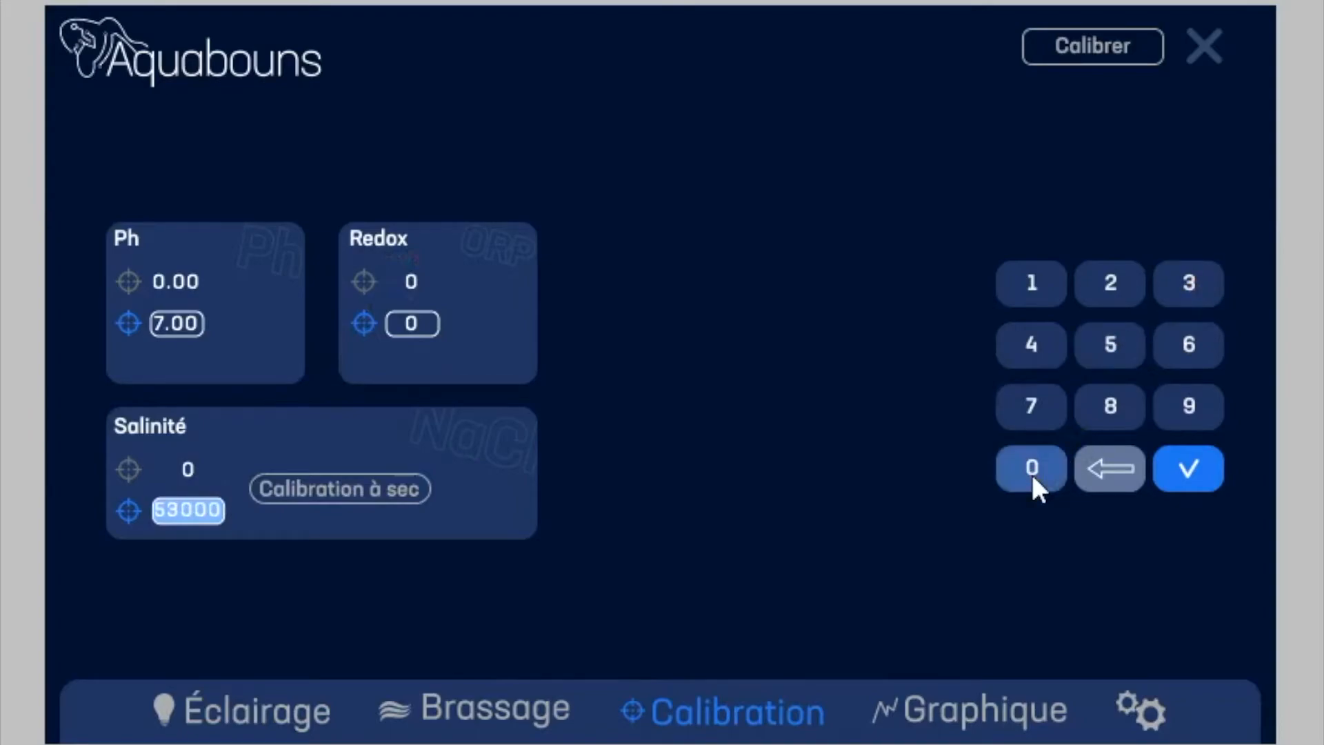
{"action": "left_click", "coordinate": [1188, 474]}
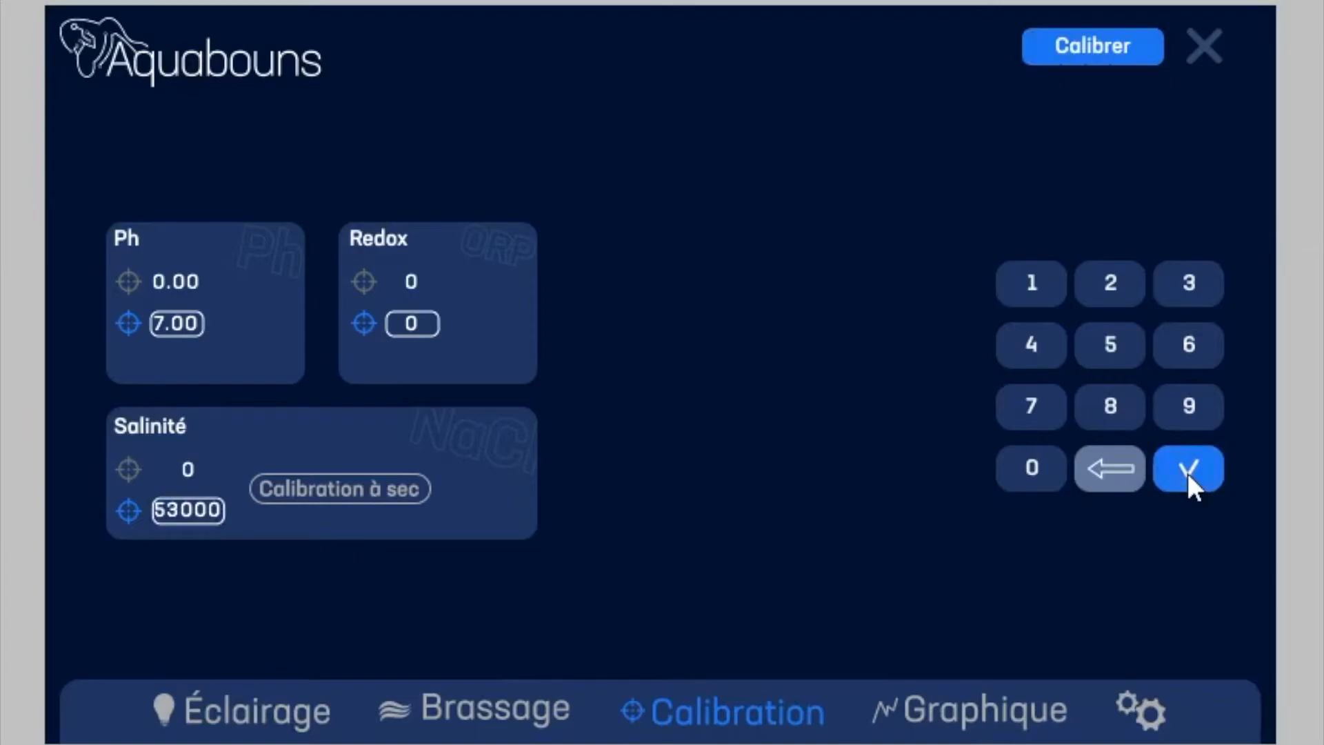
{"action": "left_click", "coordinate": [1086, 57]}
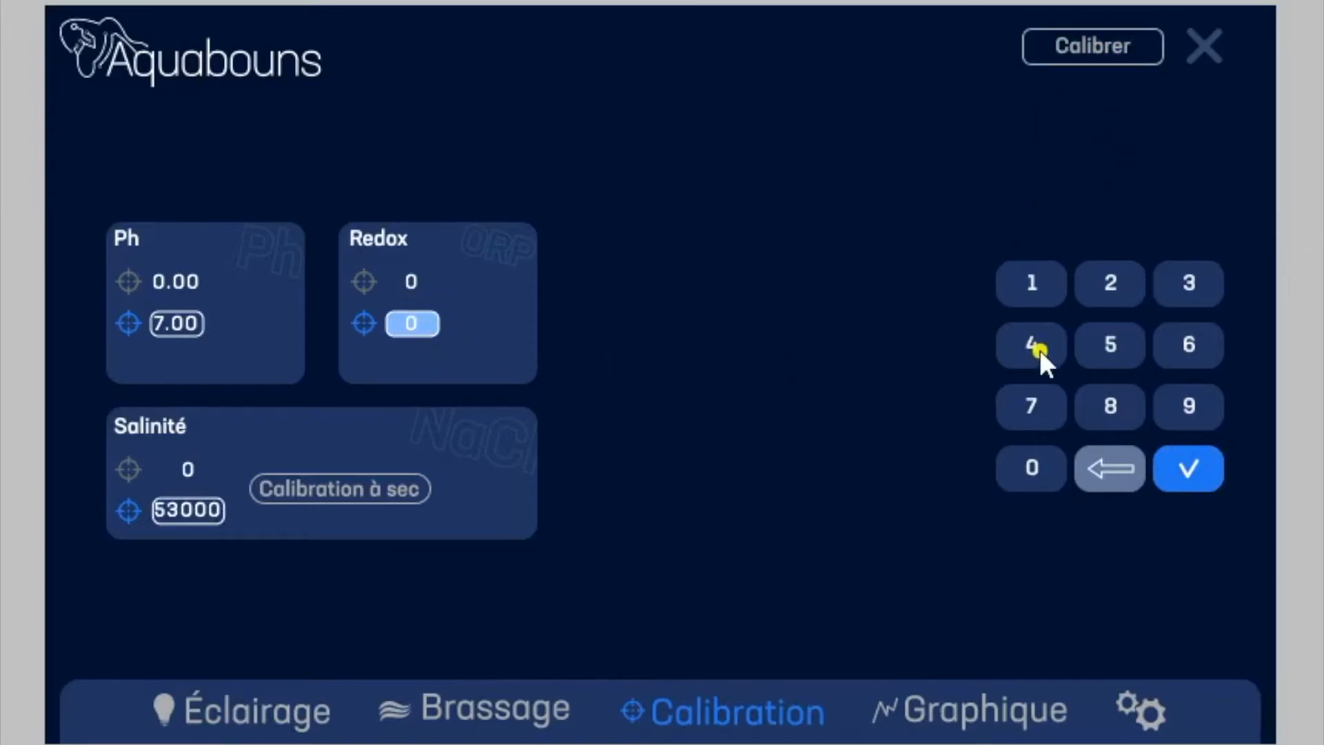
Step: Calibrate the Redox probe with a reference value of 400
{"action": "left_click", "coordinate": [1016, 347]}
{"action": "left_click", "coordinate": [1034, 467]}
{"action": "left_click", "coordinate": [1035, 468]}
{"action": "left_click", "coordinate": [1187, 471]}
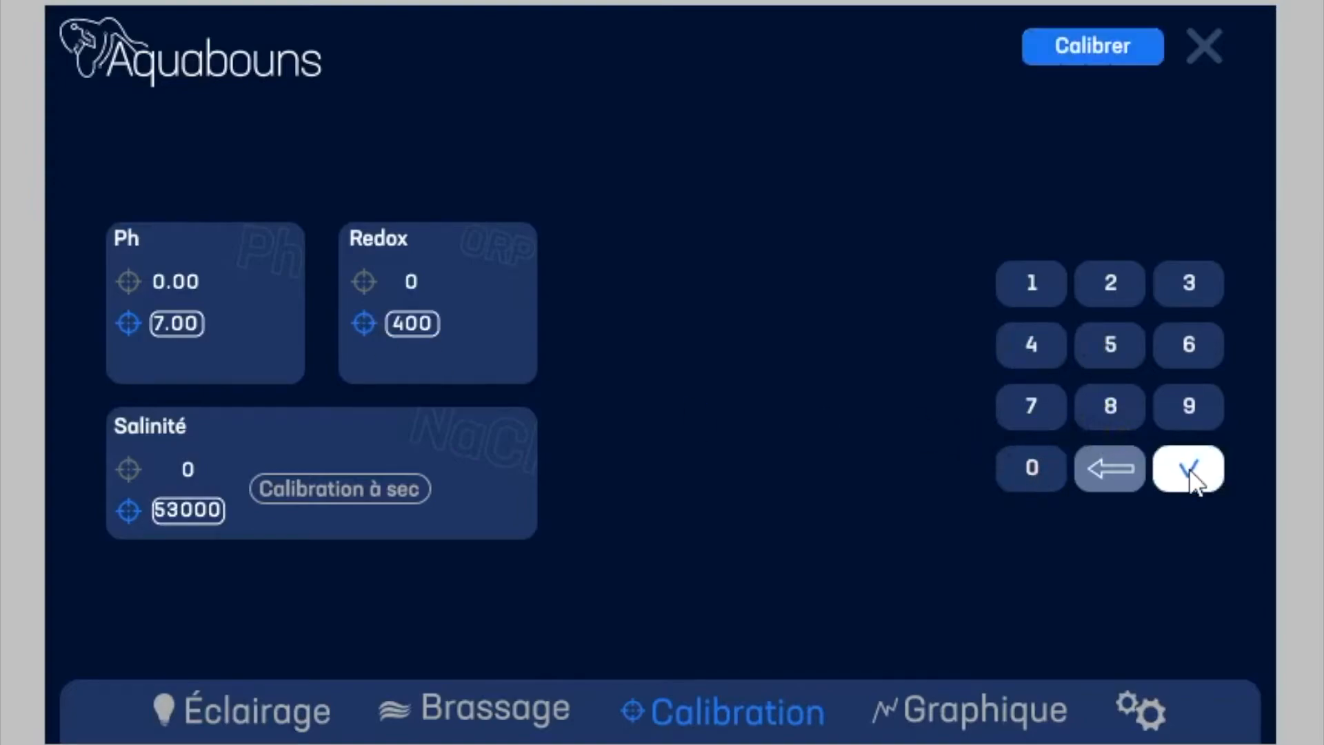
{"action": "left_click", "coordinate": [1095, 44]}
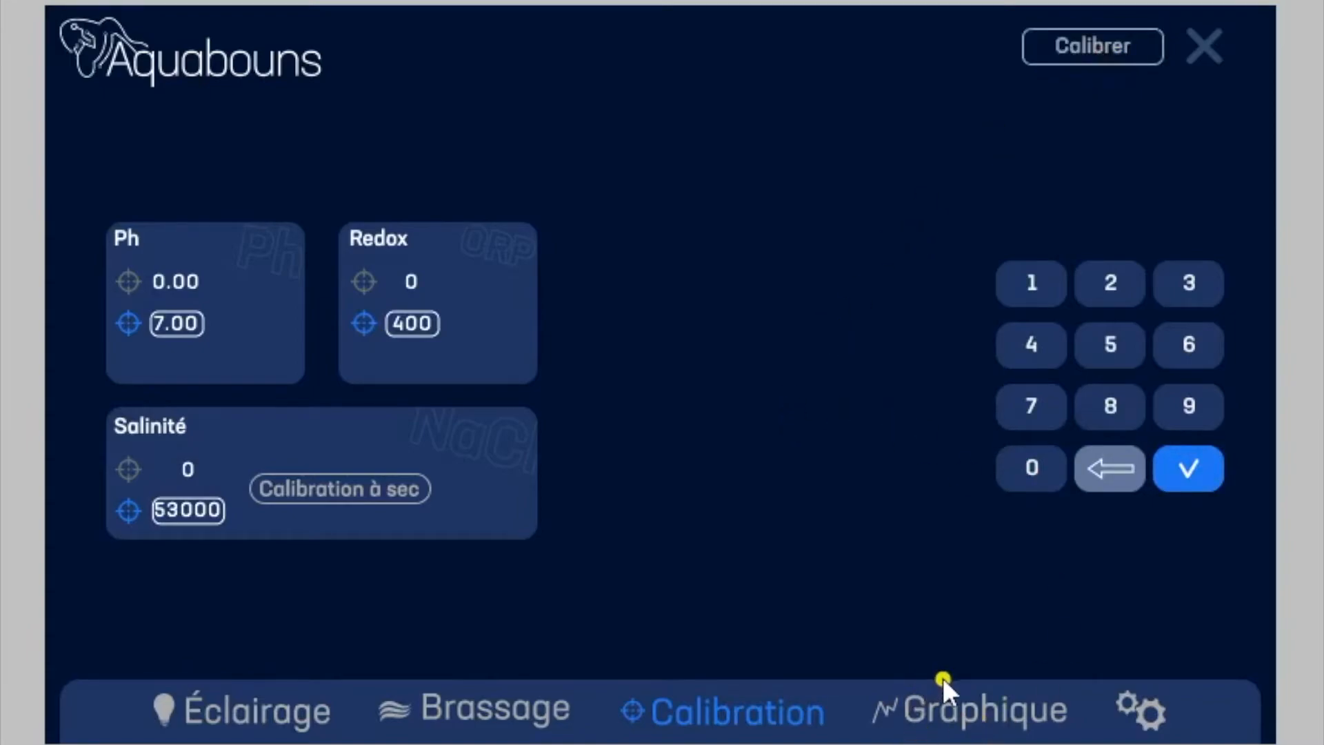
Step: View the parameter graphs over 24h and 7 jours, and return to the home screen
{"action": "left_click", "coordinate": [993, 710]}
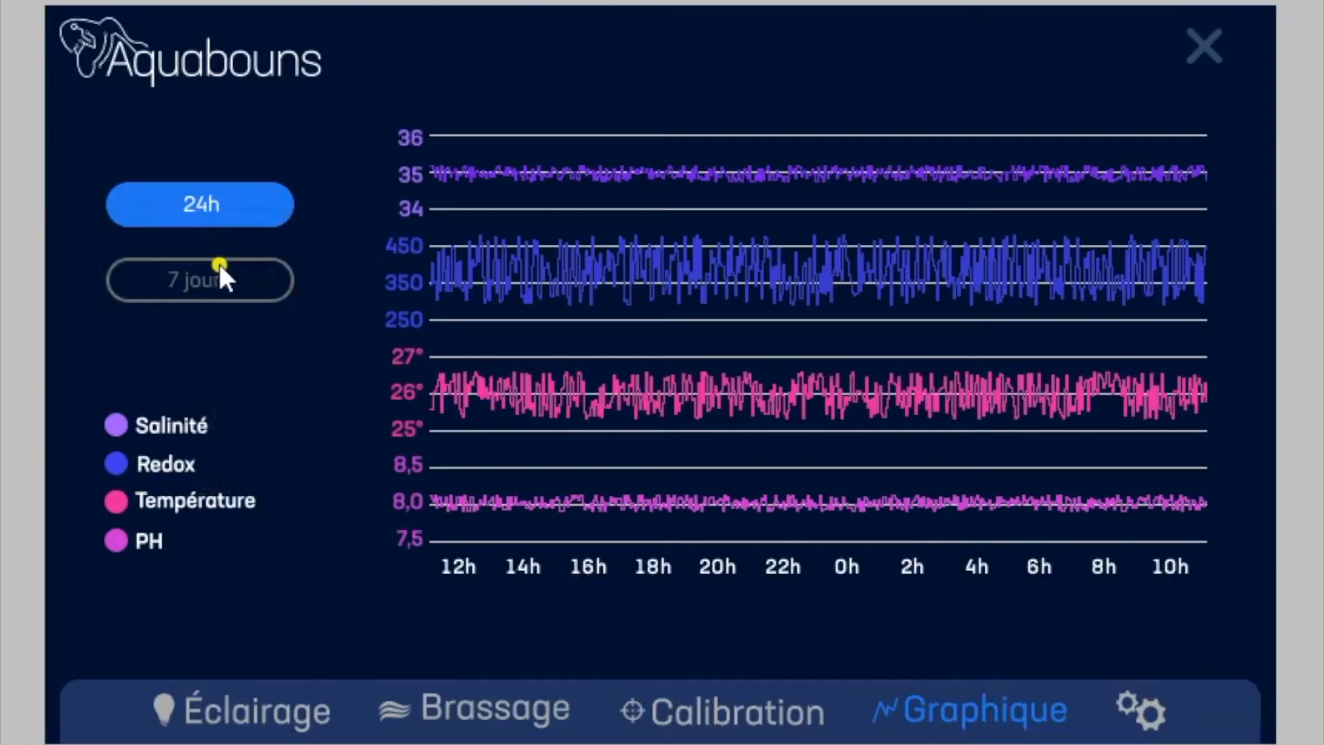
{"action": "left_click", "coordinate": [233, 288]}
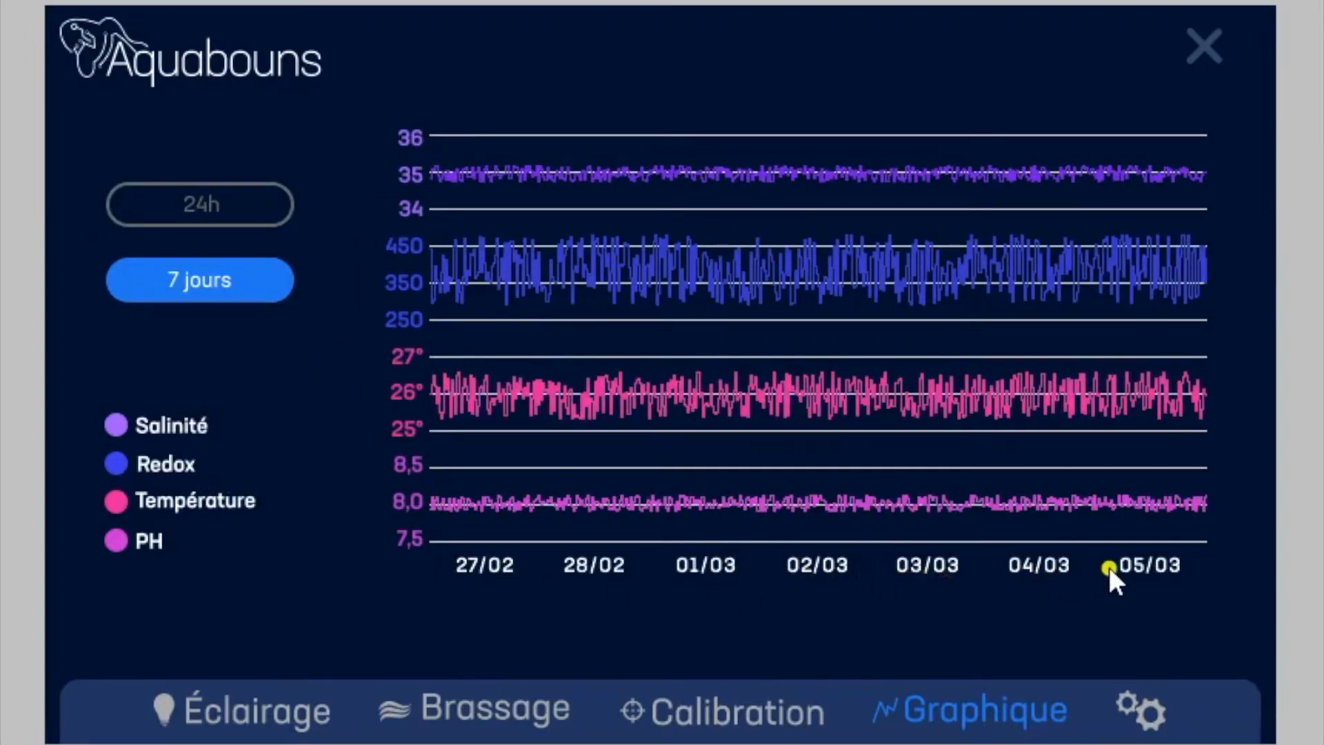
{"action": "left_click", "coordinate": [253, 203]}
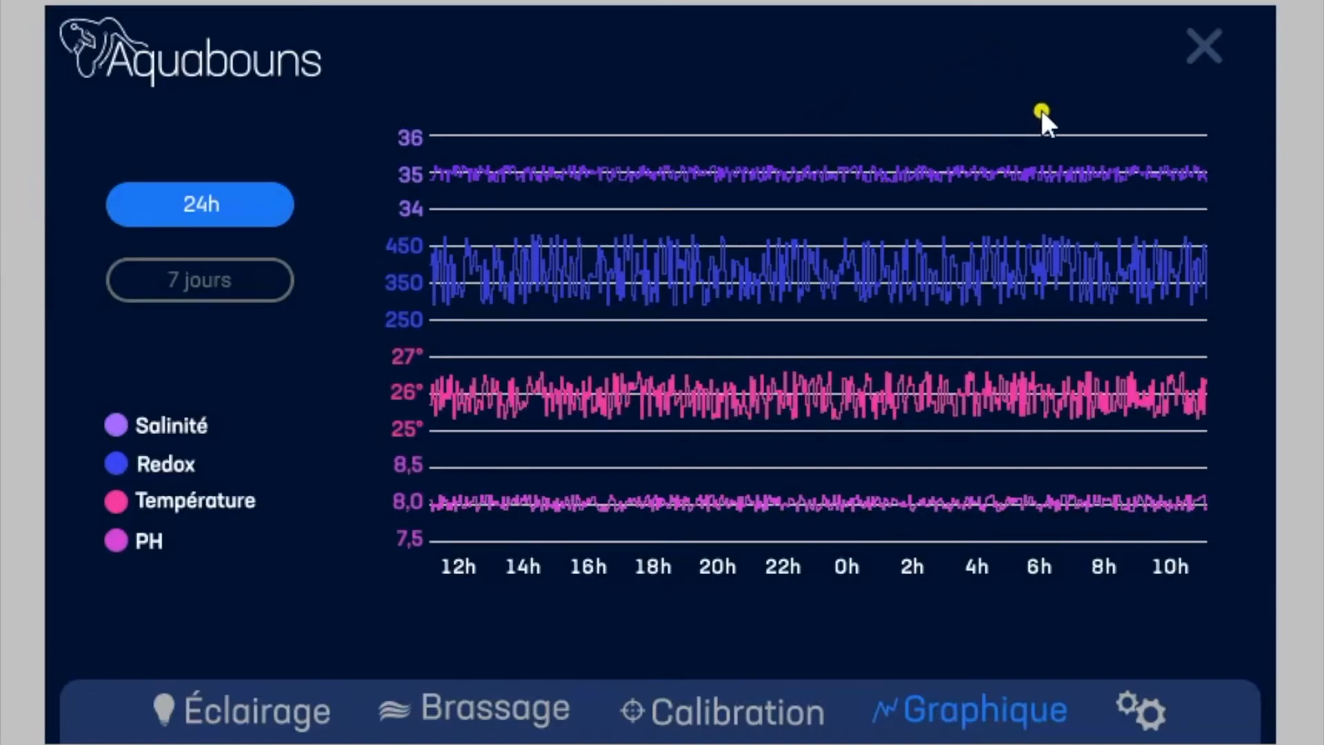
{"action": "left_click", "coordinate": [1210, 41]}
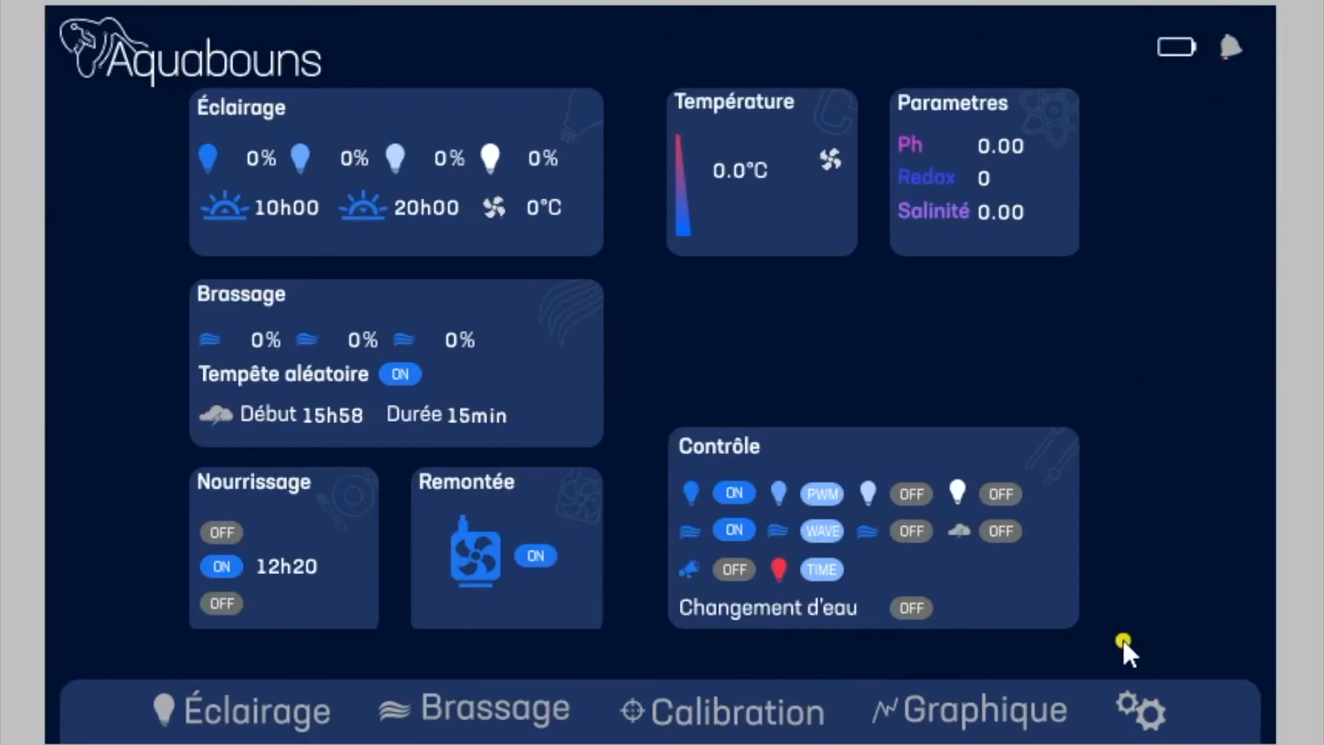
Step: Open the general settings and set the aquarium's target temperature to 26.0
{"action": "left_click", "coordinate": [1135, 706]}
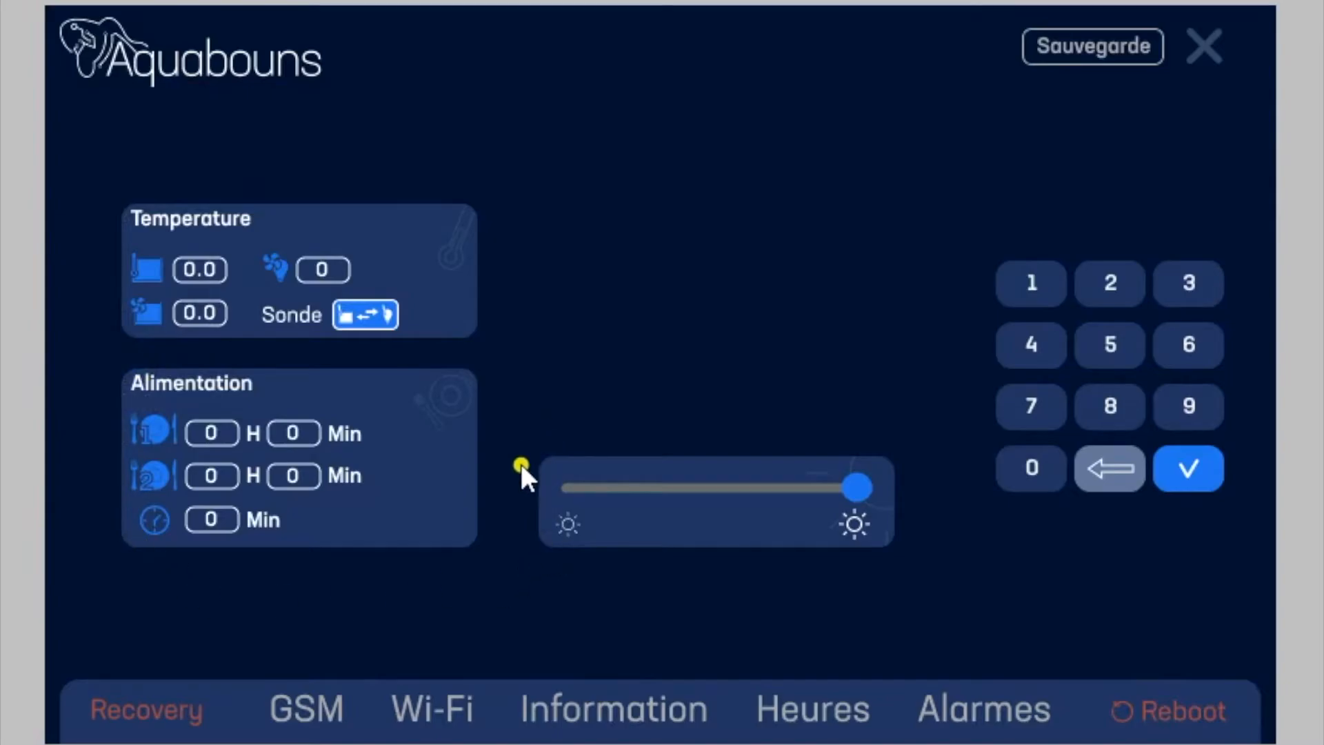
{"action": "mouse_move", "coordinate": [866, 488]}
{"action": "left_mouse_down"}
{"action": "mouse_move", "coordinate": [624, 489]}
{"action": "mouse_move", "coordinate": [876, 494]}
{"action": "mouse_move", "coordinate": [635, 491]}
{"action": "mouse_move", "coordinate": [884, 507]}
{"action": "left_mouse_up"}
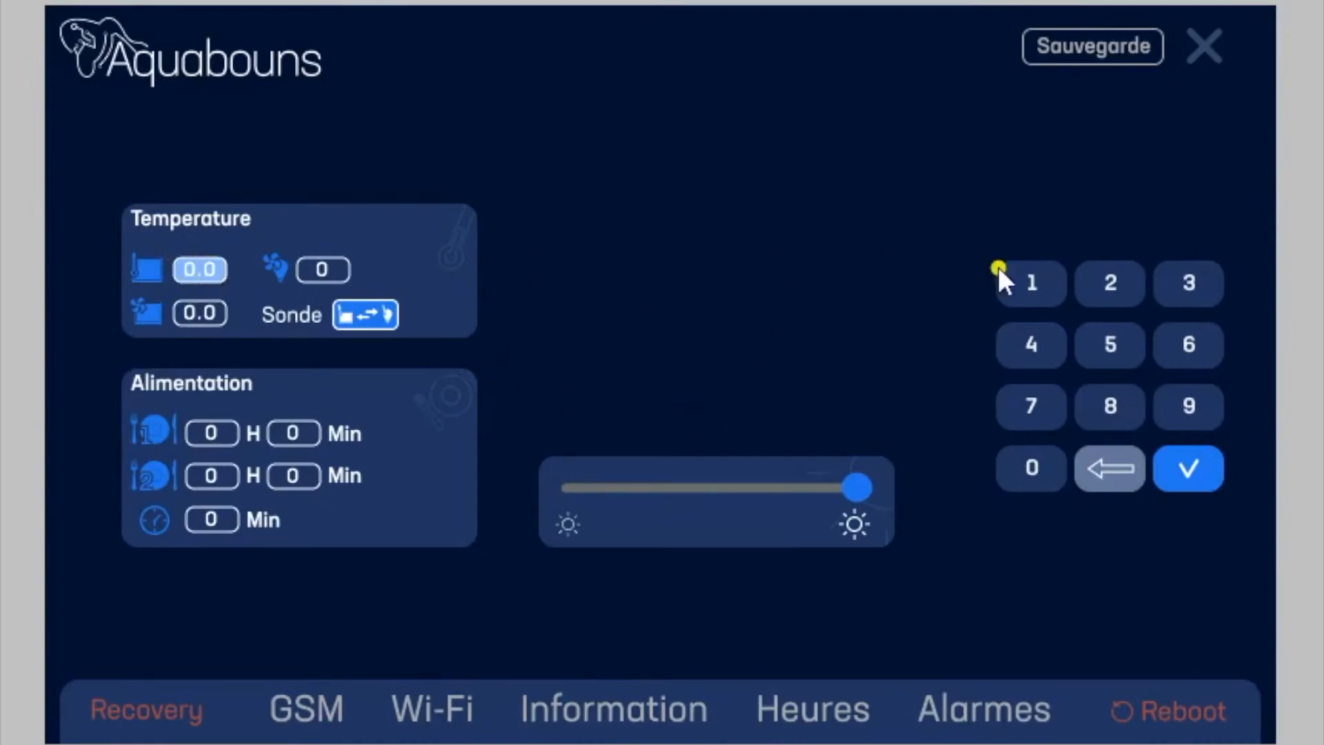
{"action": "left_click", "coordinate": [1114, 277]}
{"action": "left_click", "coordinate": [1188, 345]}
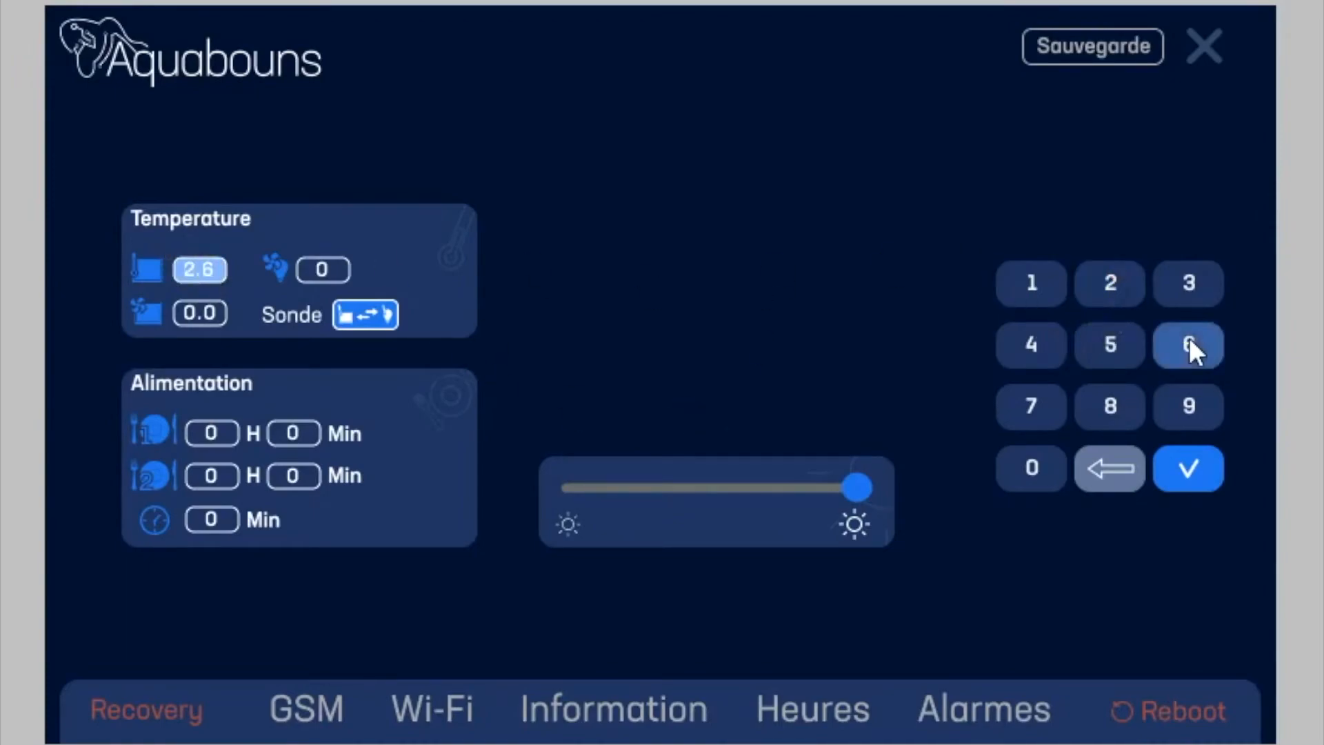
{"action": "left_click", "coordinate": [1032, 466]}
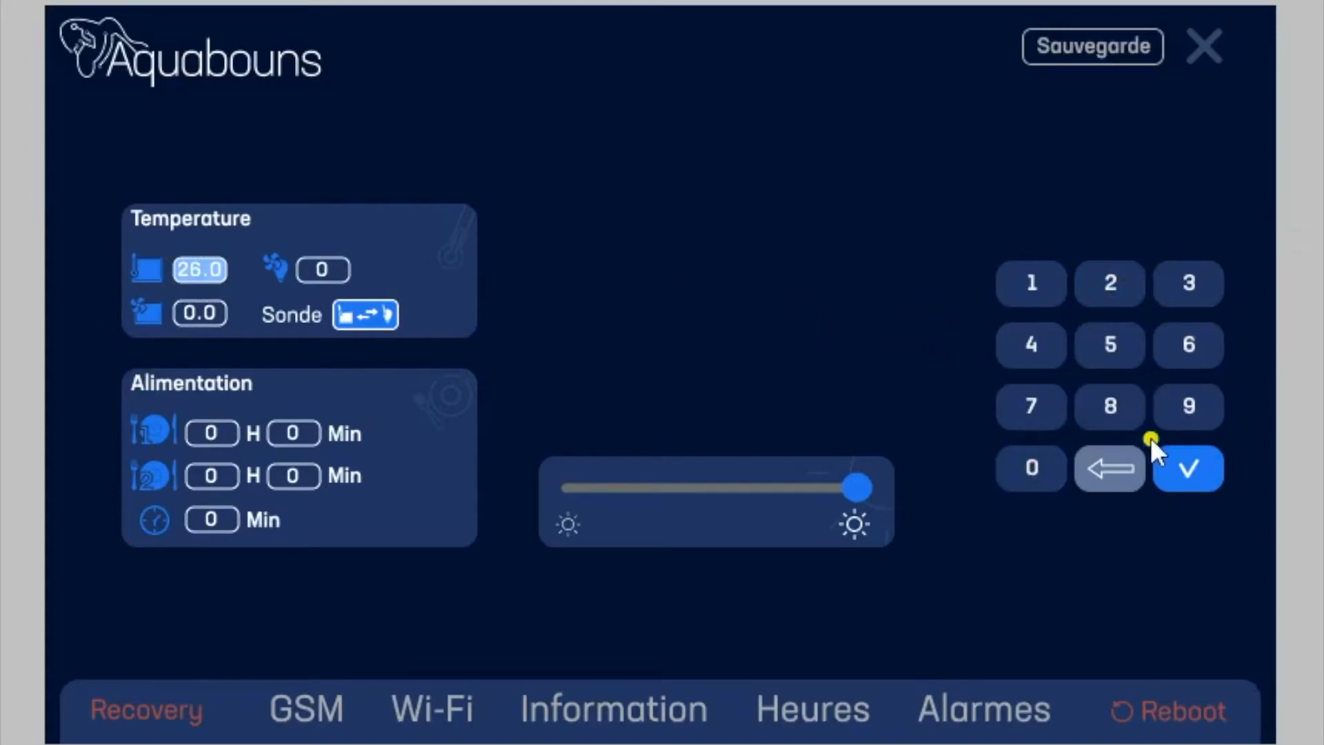
{"action": "left_click", "coordinate": [1191, 469]}
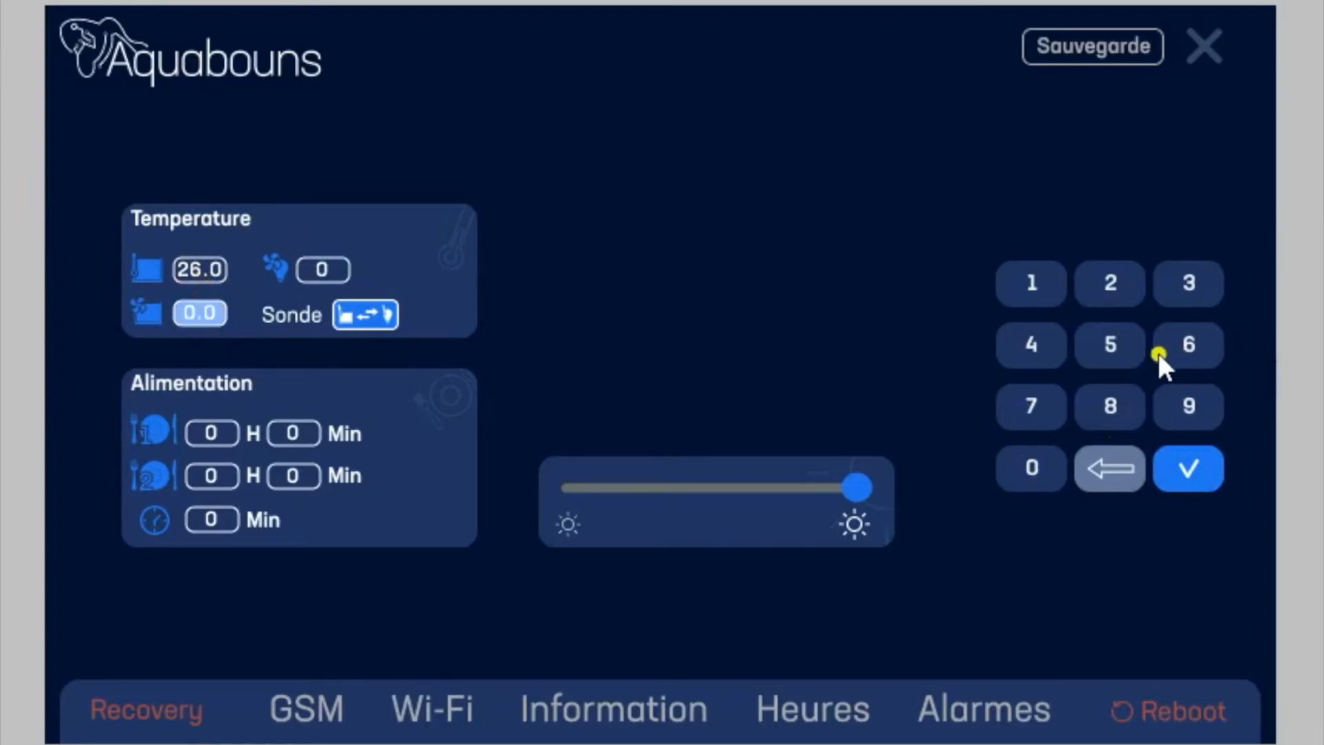
Step: Set the aquarium fan's trigger temperature to 27.0 and the lighting fan's to 35
{"action": "left_click", "coordinate": [1105, 283]}
{"action": "left_click", "coordinate": [1063, 403]}
{"action": "left_click", "coordinate": [1027, 463]}
{"action": "left_click", "coordinate": [1200, 464]}
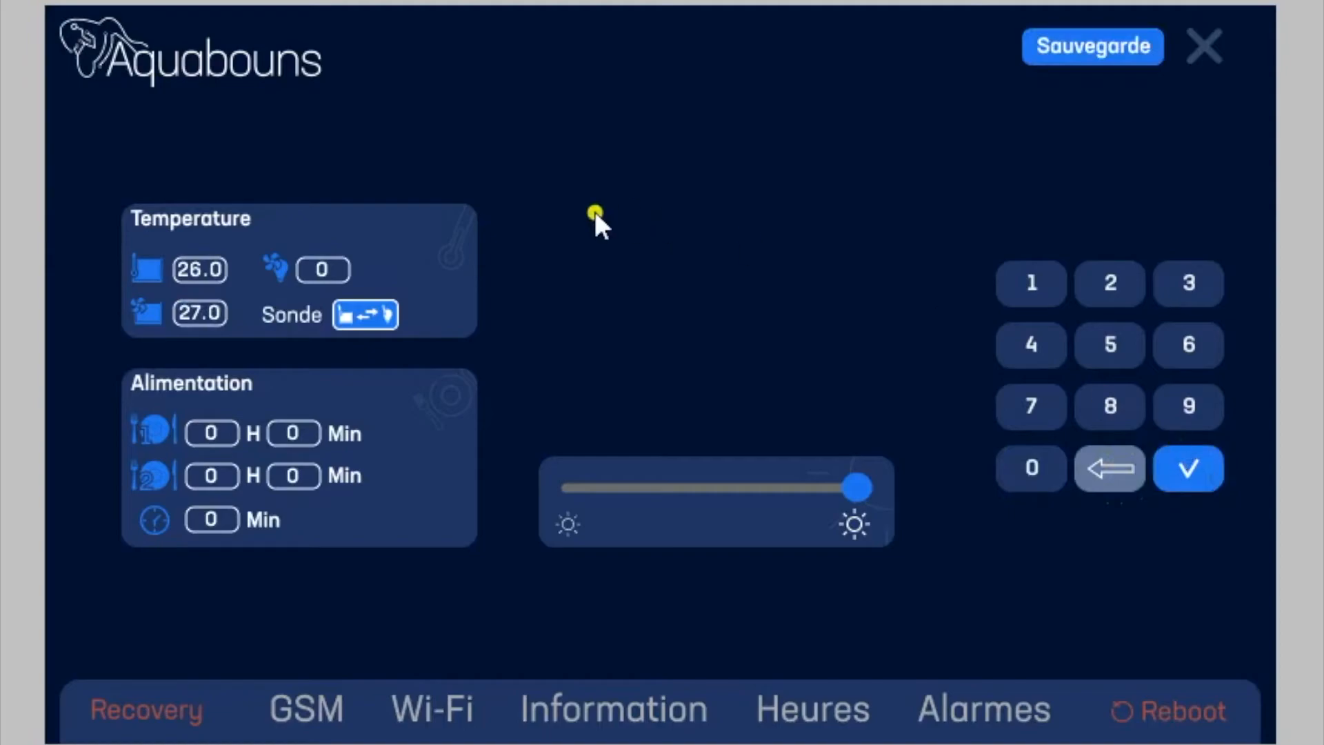
{"action": "left_click", "coordinate": [334, 268]}
{"action": "left_click", "coordinate": [1197, 274]}
{"action": "left_click", "coordinate": [1108, 344]}
{"action": "left_click", "coordinate": [1200, 466]}
Step: Set the Alimentation duration to 30 Min
{"action": "left_click", "coordinate": [209, 520]}
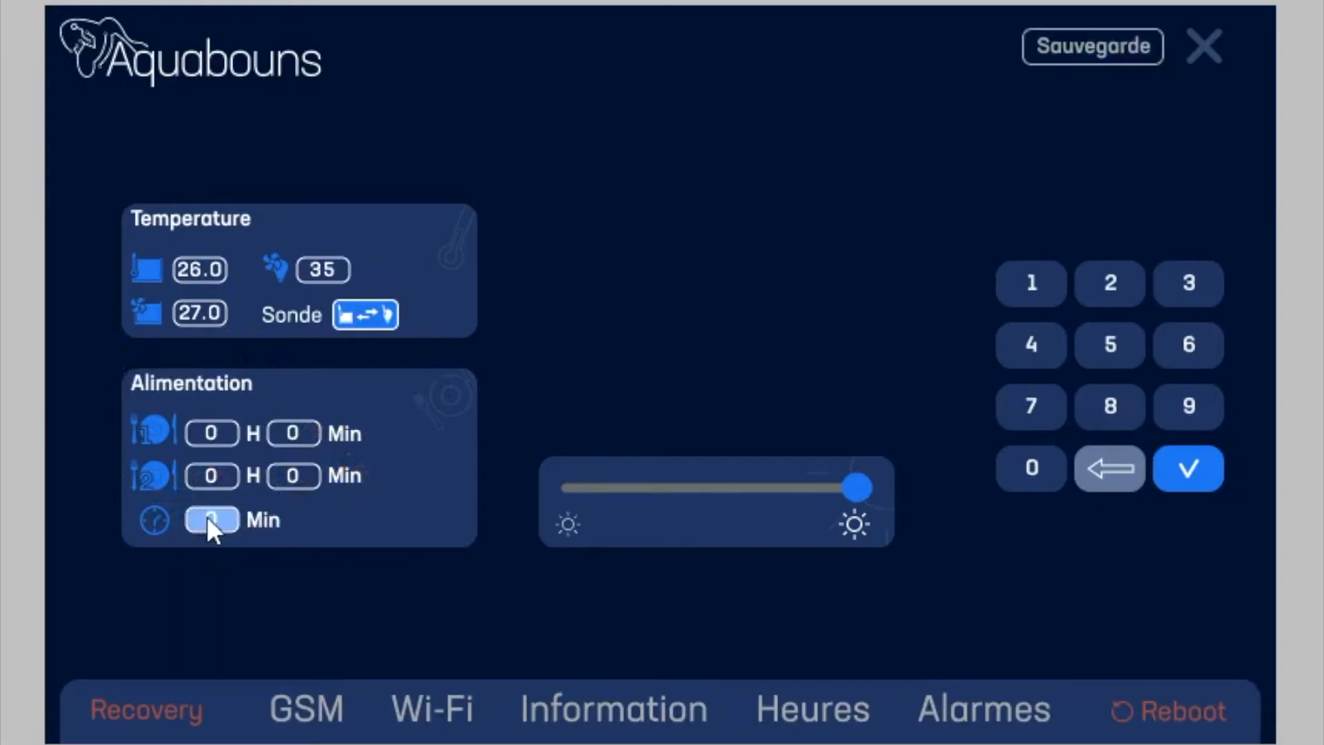
{"action": "left_click", "coordinate": [1178, 289]}
{"action": "left_click", "coordinate": [1038, 464]}
{"action": "left_click", "coordinate": [1201, 460]}
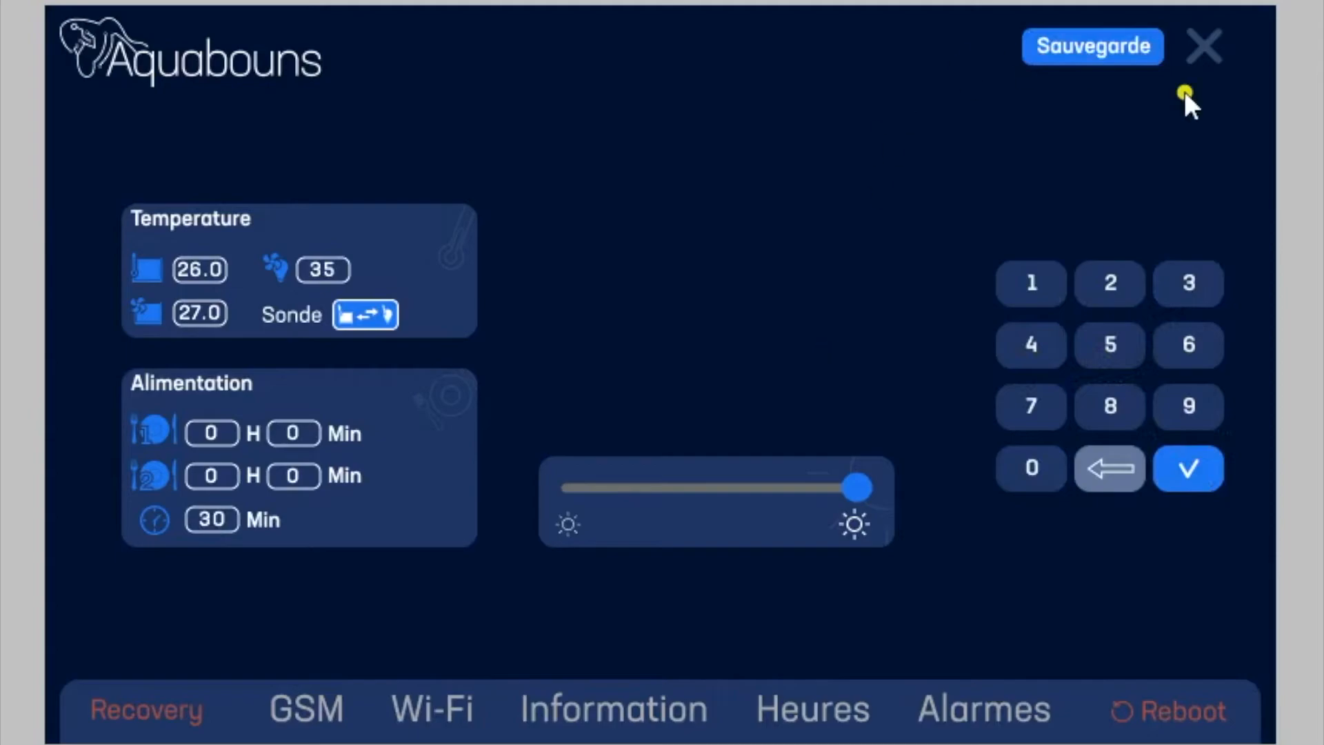
Step: Save the temperature and feeding settings, and bring up the Recovery reset prompt and dismiss it without confirming
{"action": "left_click", "coordinate": [1096, 44]}
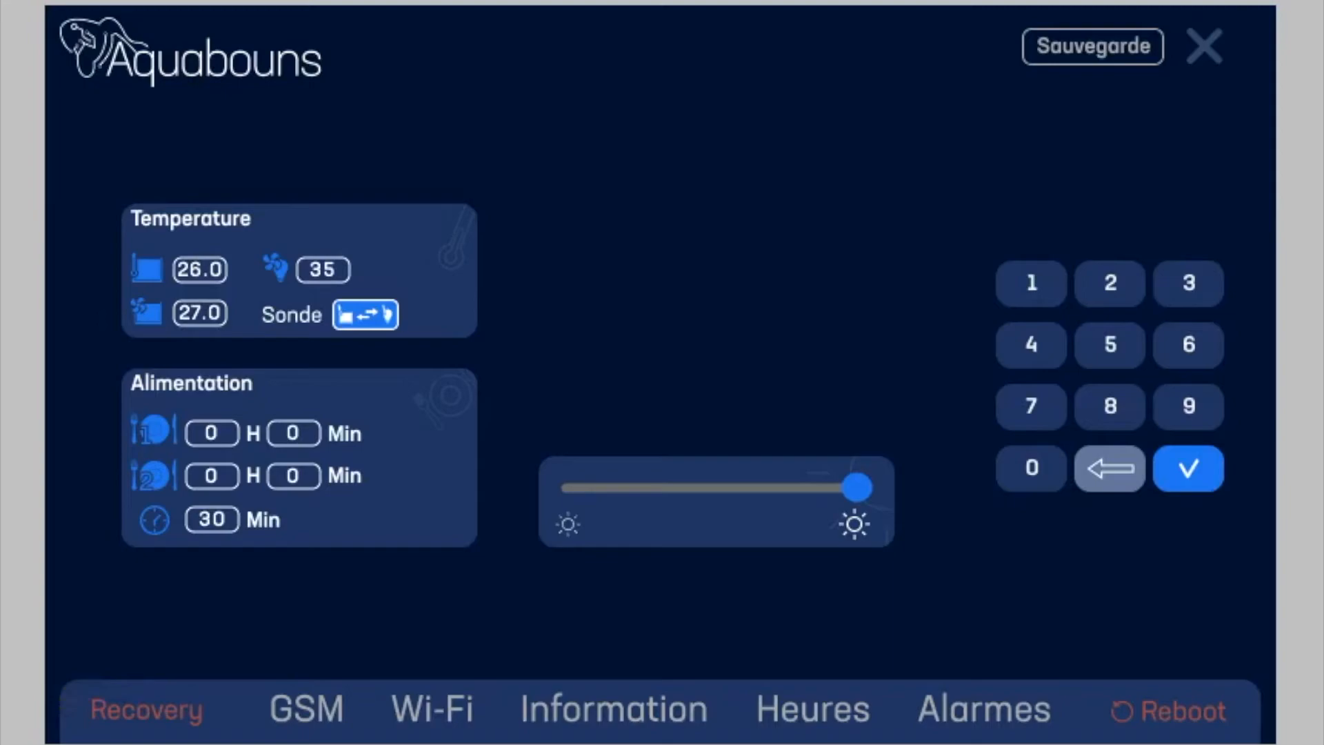
{"action": "left_click", "coordinate": [169, 706]}
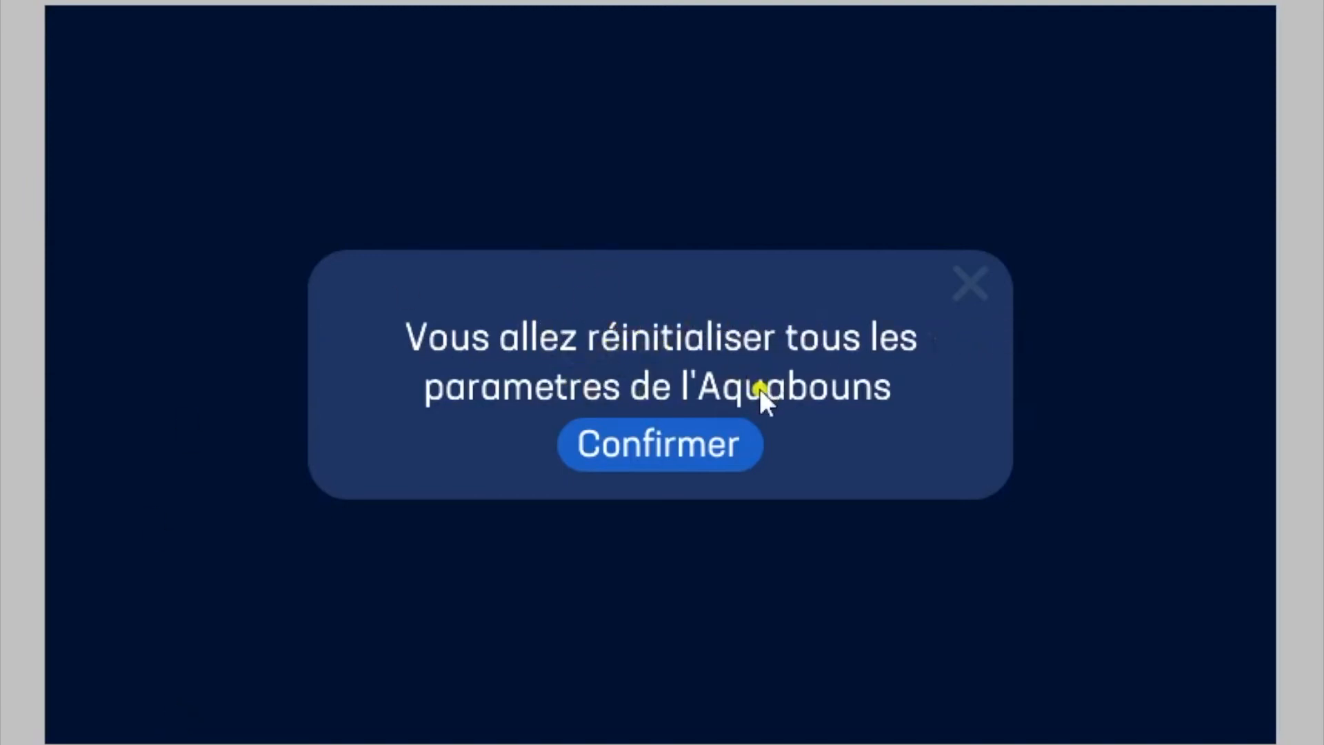
{"action": "left_click", "coordinate": [970, 285]}
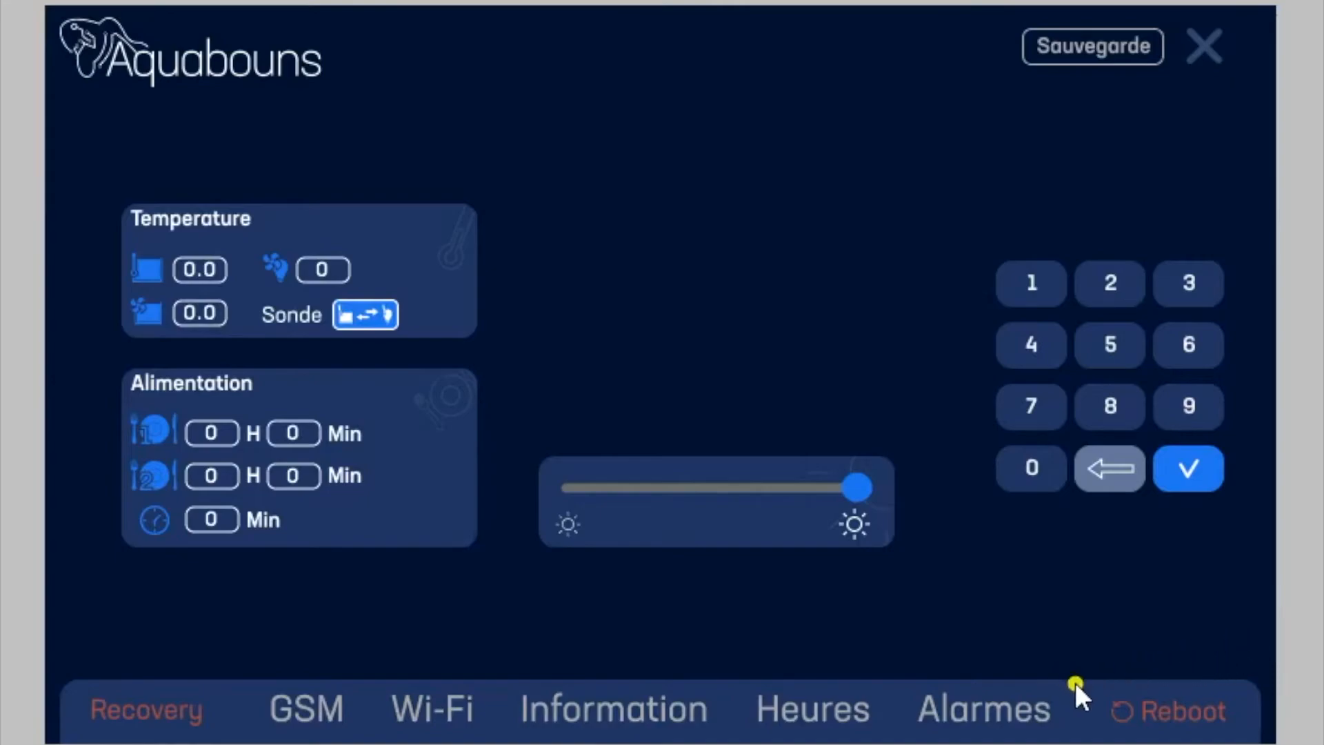
Step: Reboot the controller, confirming the restart, and reopen the general settings from the home screen
{"action": "left_click", "coordinate": [1181, 707]}
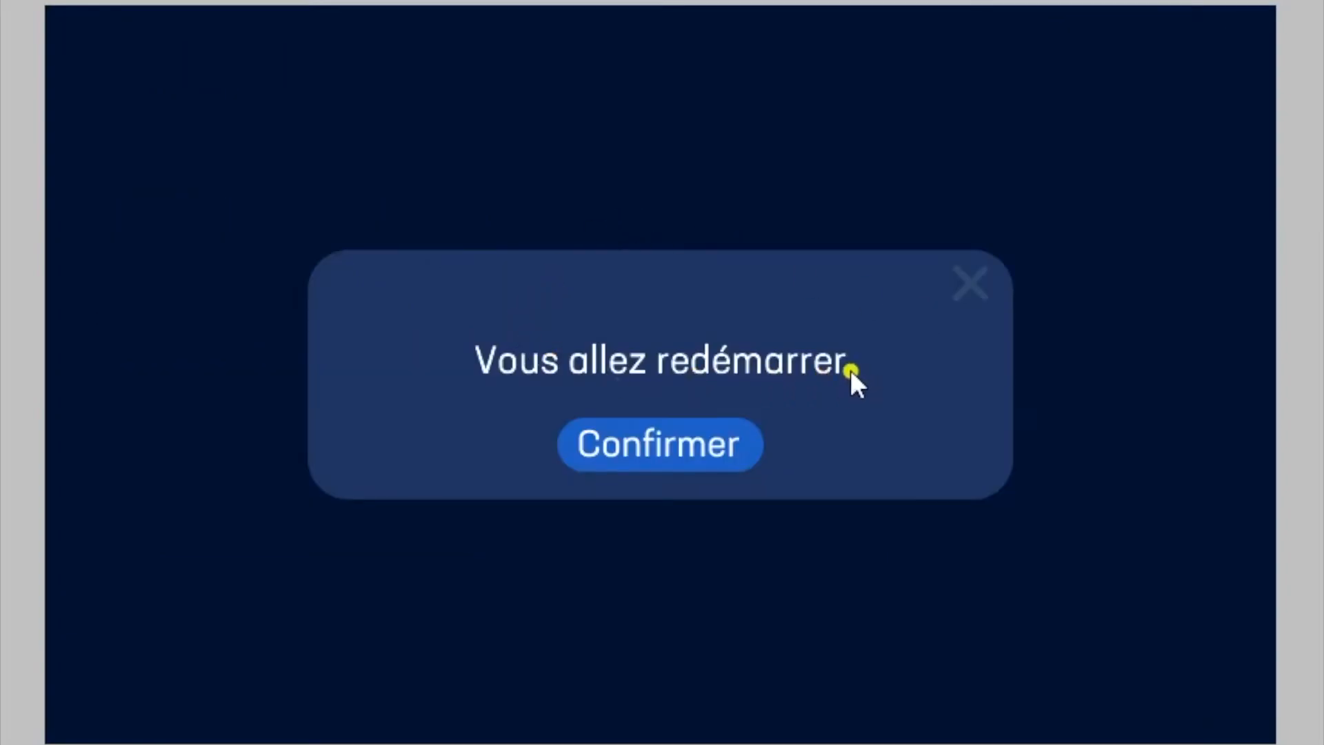
{"action": "left_click", "coordinate": [691, 448]}
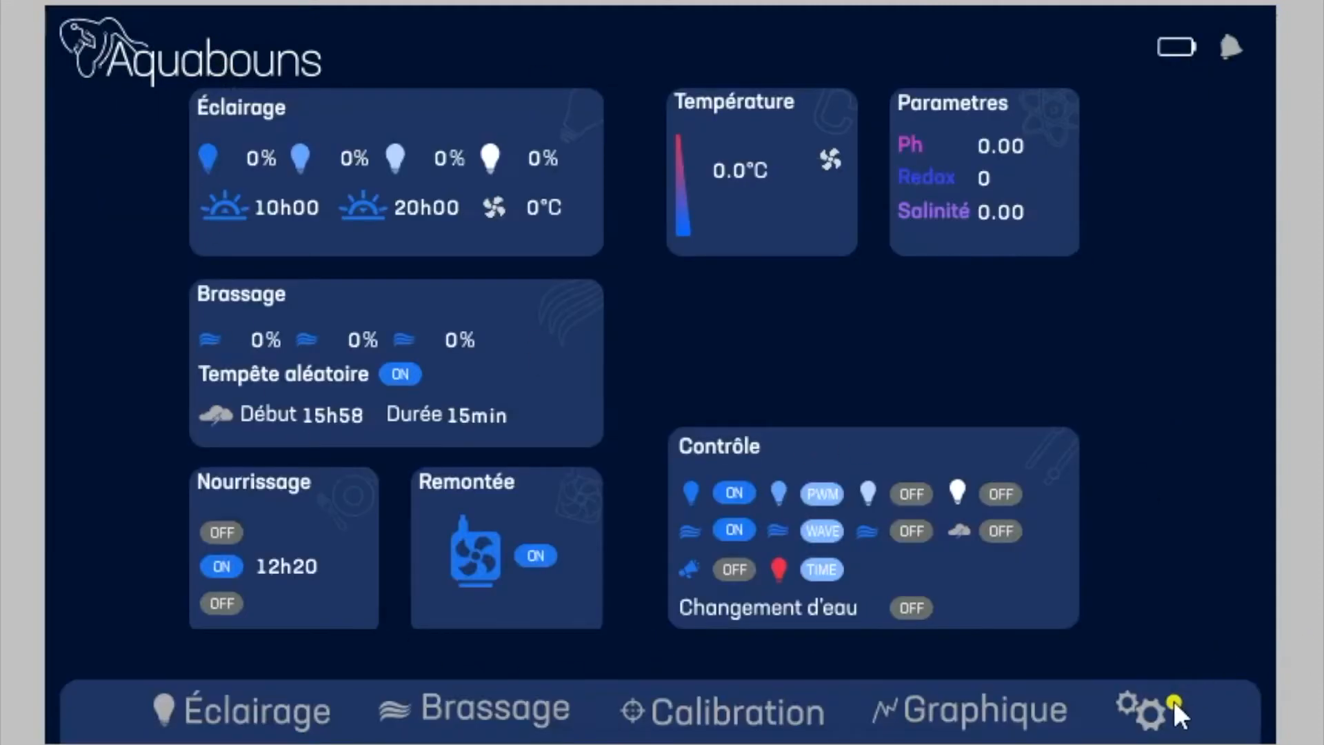
{"action": "left_click", "coordinate": [1144, 709]}
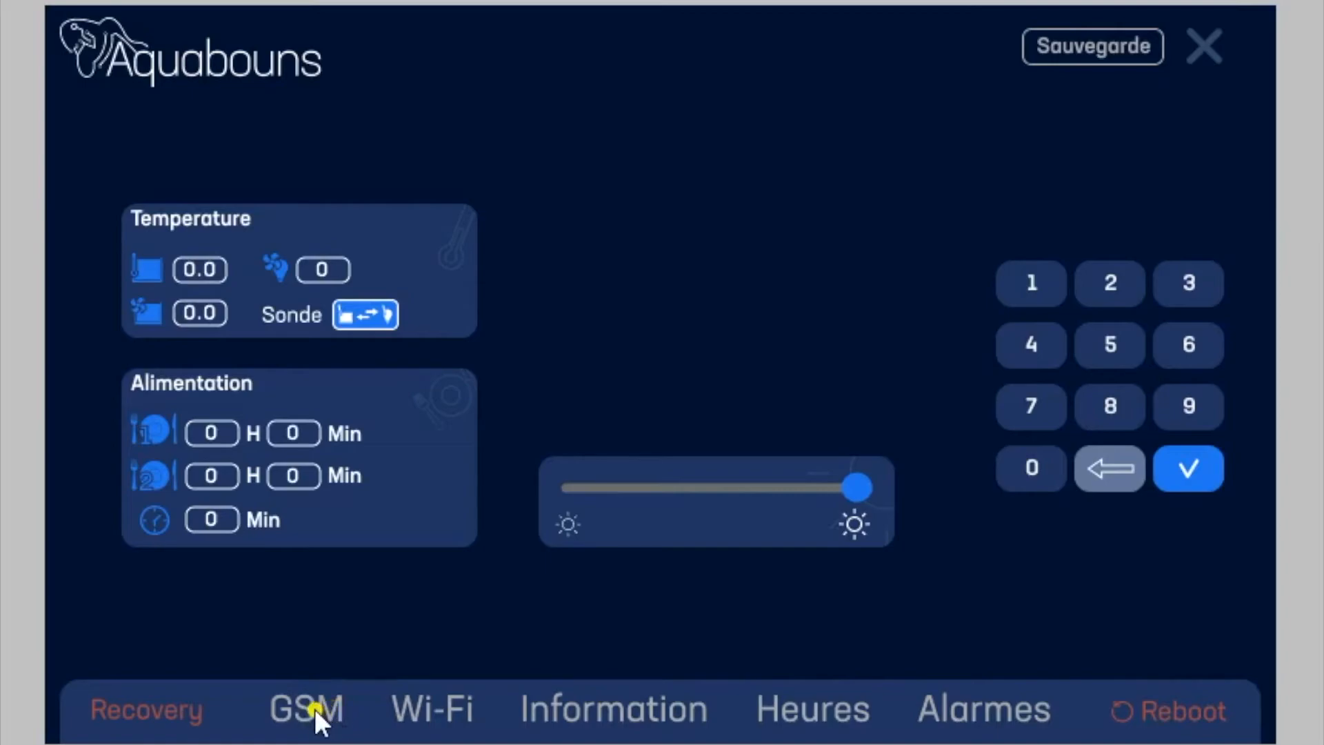
Step: Replace the PIN in the GSM settings with a new four-digit code and save the change
{"action": "left_click", "coordinate": [312, 709]}
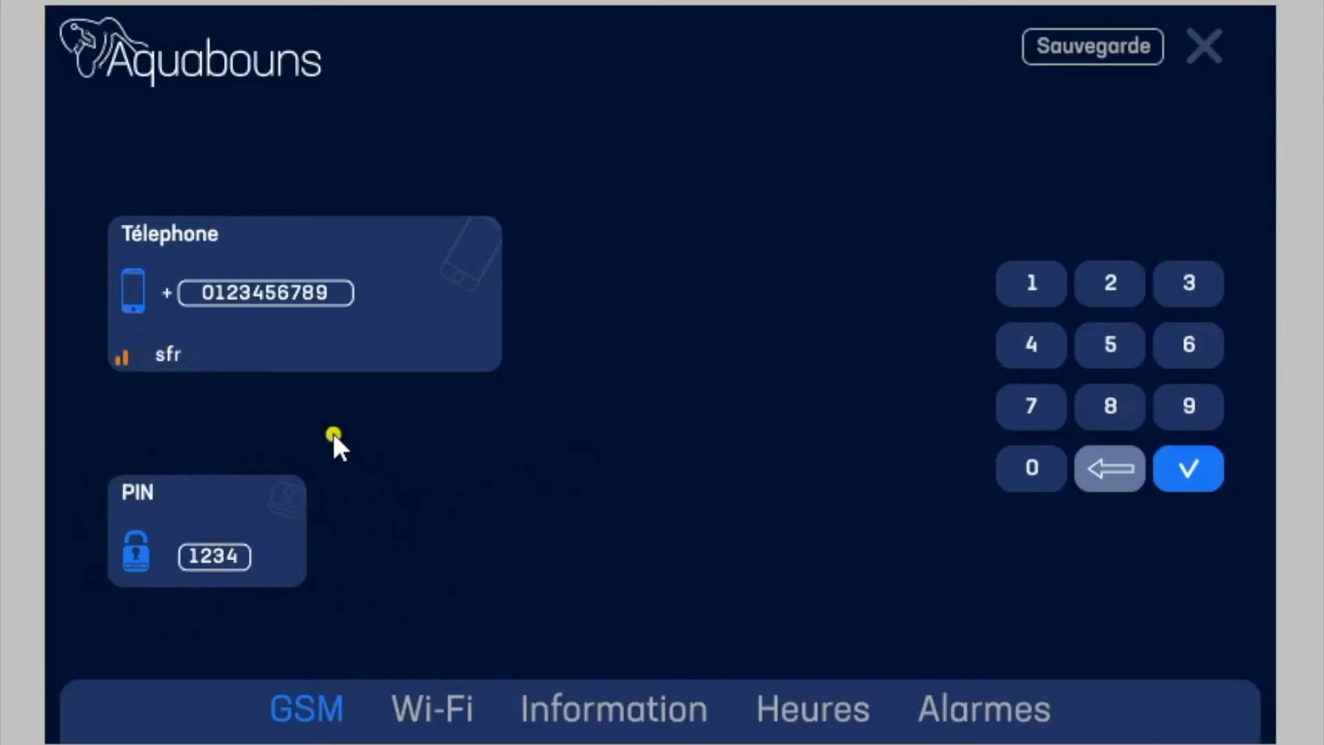
{"action": "left_click", "coordinate": [216, 549]}
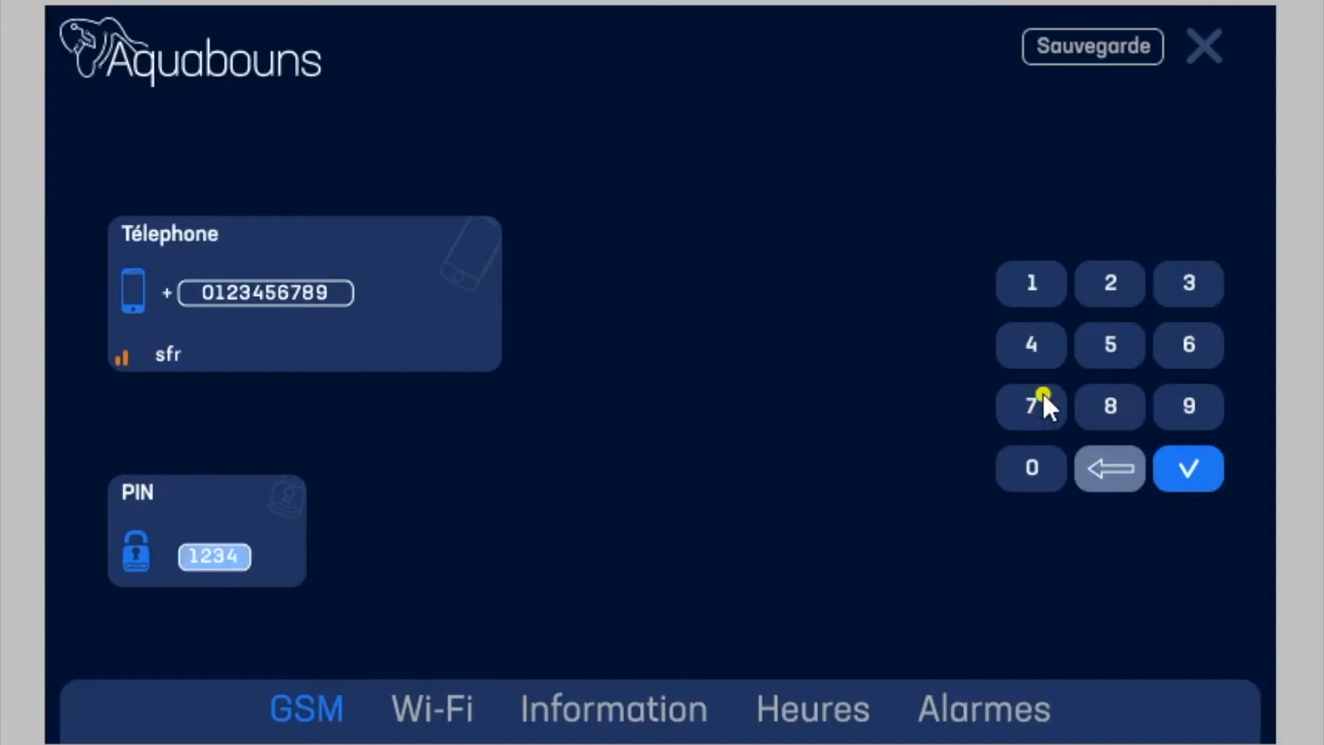
{"action": "left_click", "coordinate": [1048, 282]}
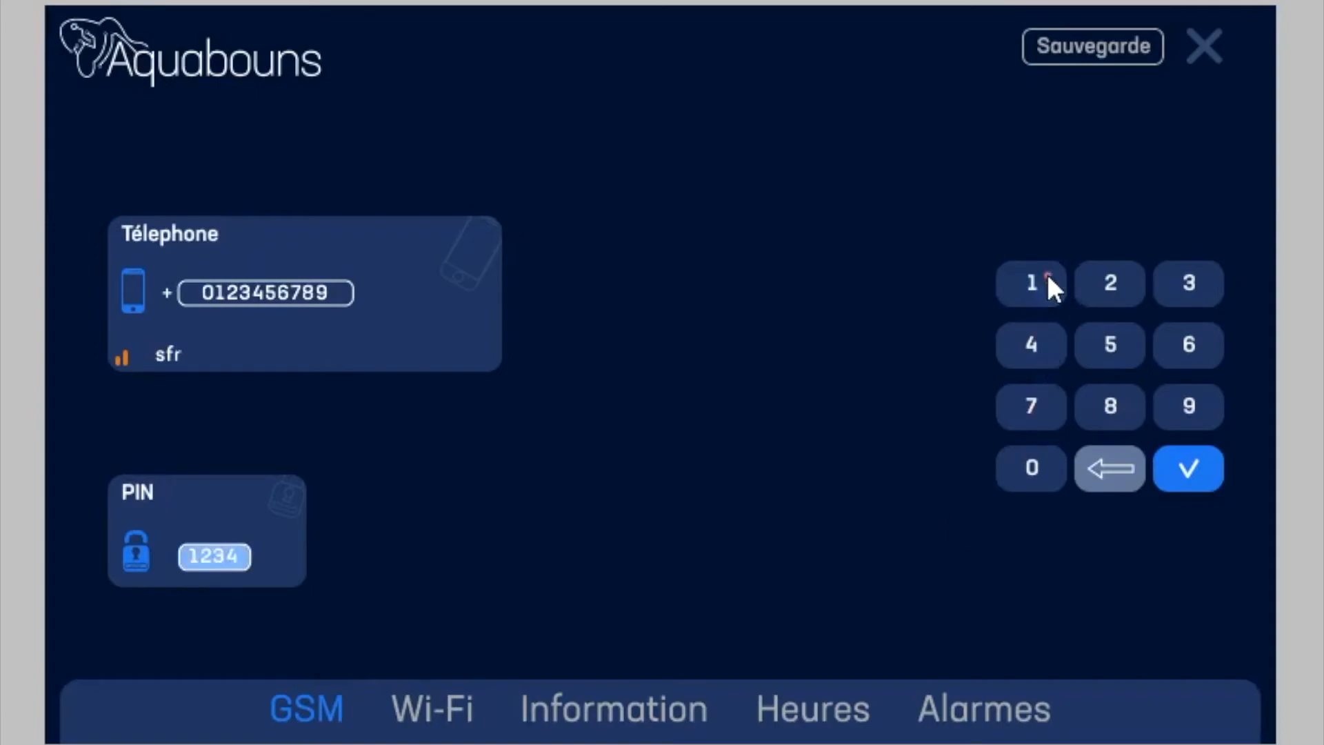
{"action": "left_click", "coordinate": [1115, 463]}
{"action": "left_click", "coordinate": [1115, 463]}
{"action": "left_click", "coordinate": [1115, 464]}
{"action": "left_click", "coordinate": [1114, 464]}
{"action": "left_click", "coordinate": [1106, 340]}
{"action": "left_click", "coordinate": [1203, 338]}
{"action": "left_click", "coordinate": [1115, 408]}
{"action": "left_click", "coordinate": [1029, 345]}
{"action": "left_click", "coordinate": [1192, 472]}
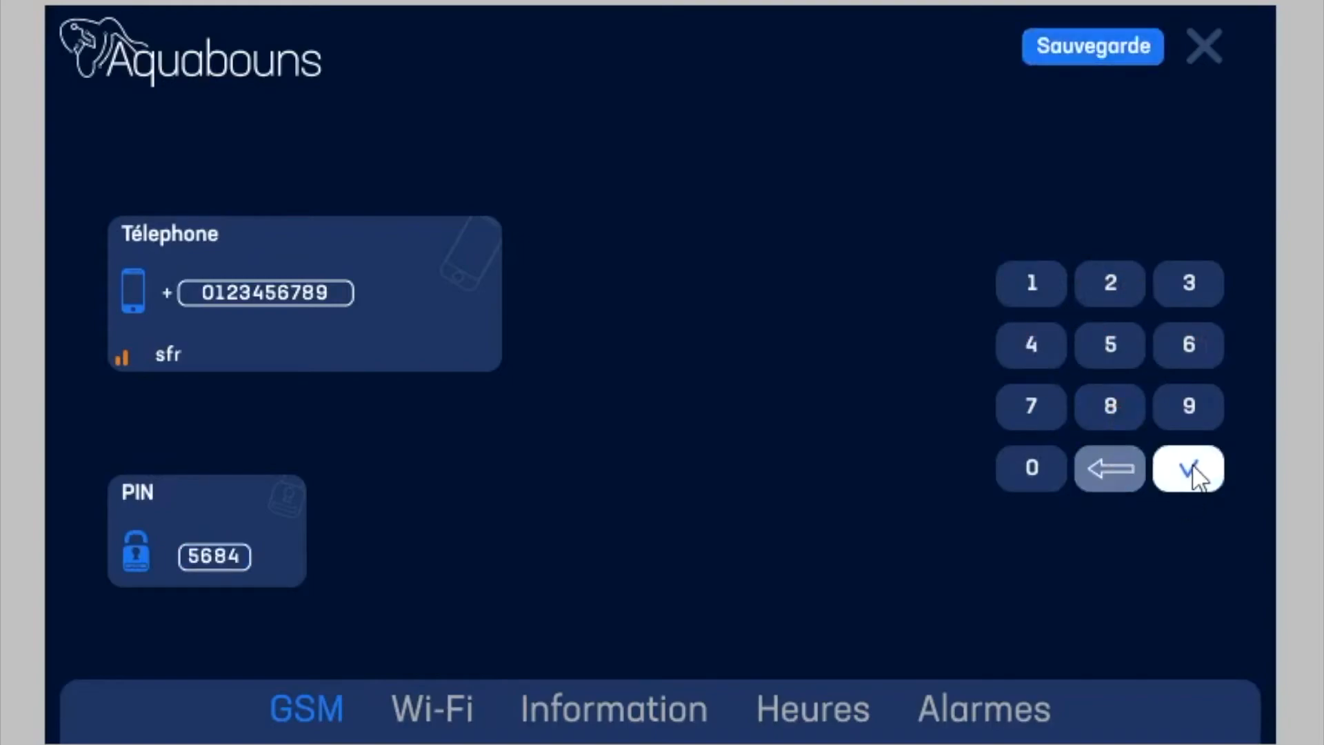
{"action": "left_click", "coordinate": [1098, 43]}
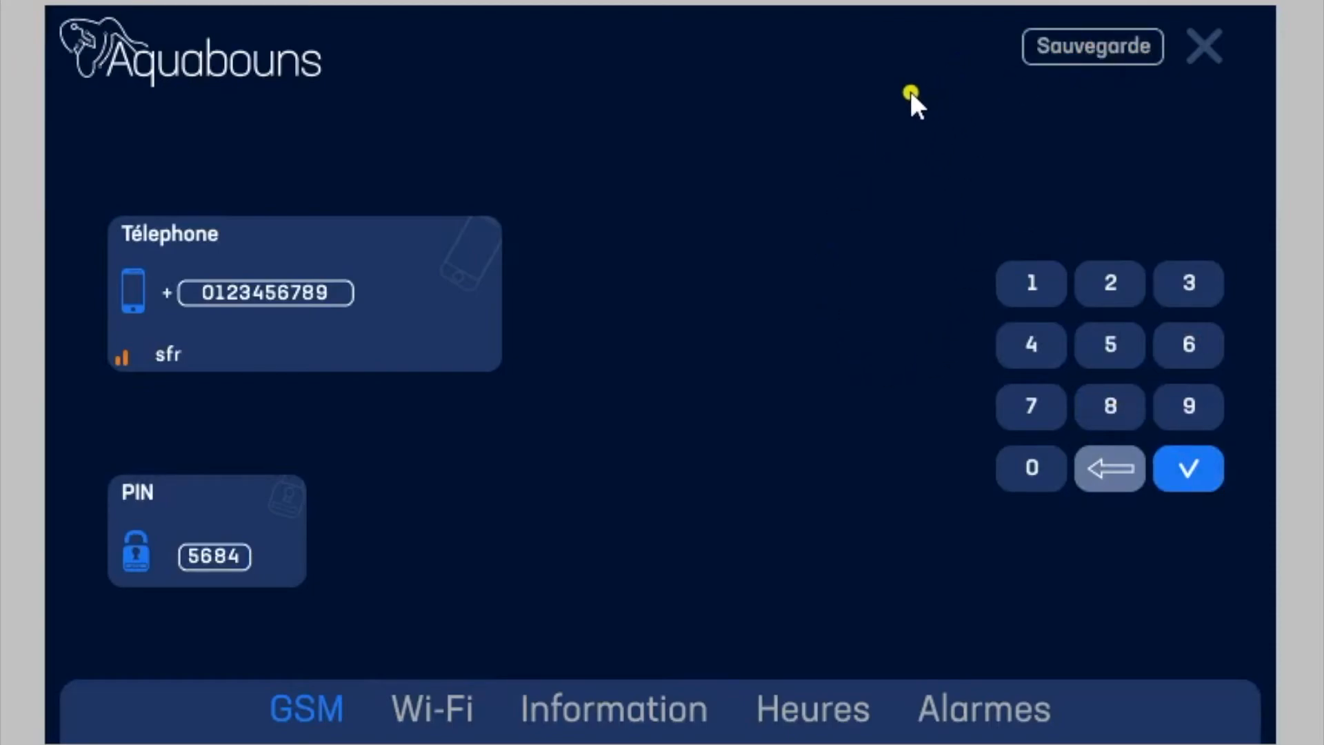
Step: Open the Wi-Fi settings and replace the connection's SSID with asrG?)?
{"action": "left_click", "coordinate": [452, 705]}
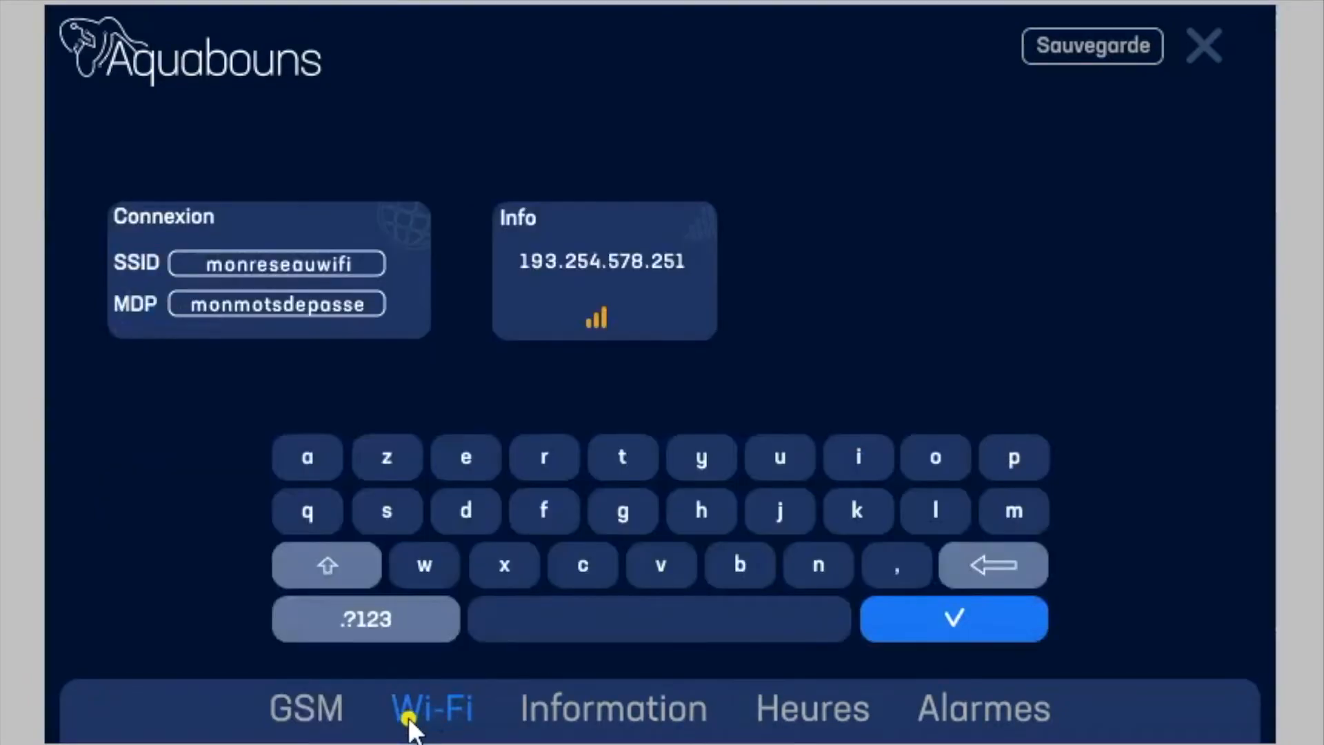
{"action": "left_click", "coordinate": [324, 260]}
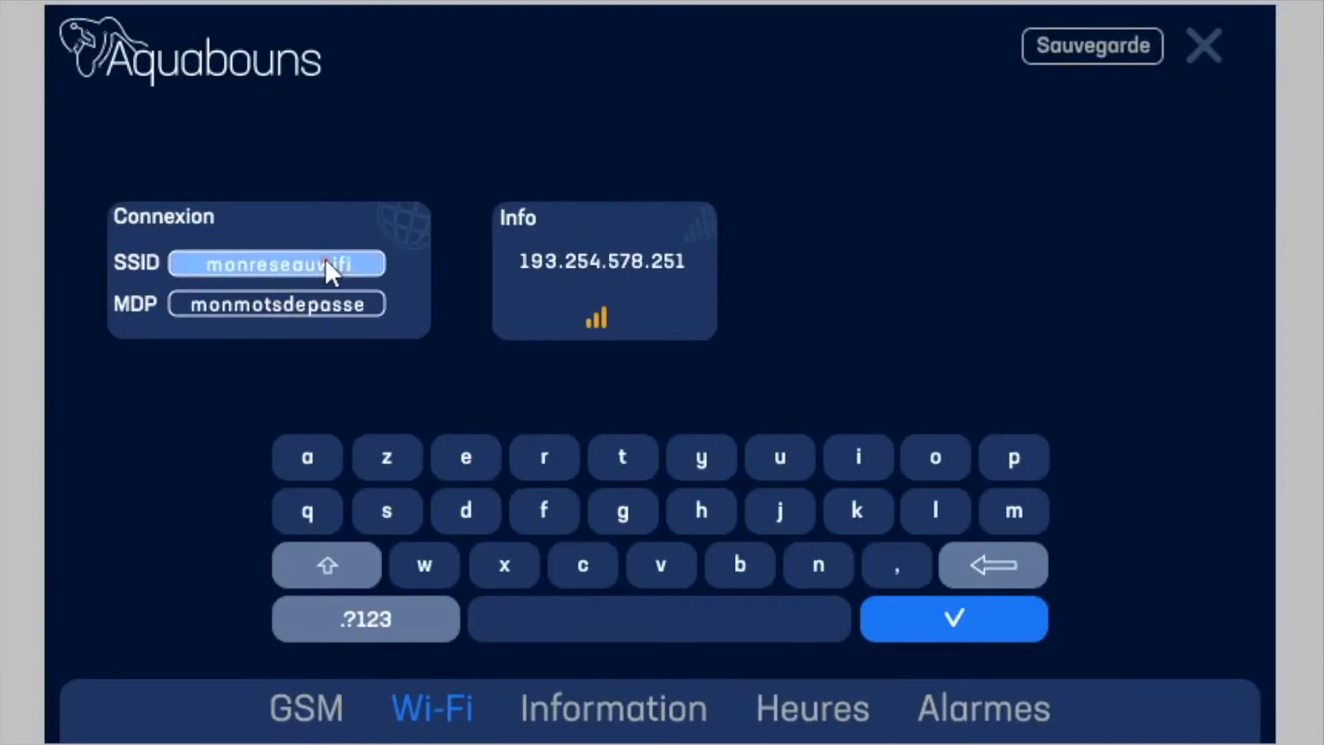
{"action": "left_click", "coordinate": [998, 560]}
{"action": "left_click", "coordinate": [999, 557]}
{"action": "left_click", "coordinate": [999, 557]}
{"action": "left_click", "coordinate": [999, 557]}
{"action": "left_click", "coordinate": [999, 557]}
{"action": "left_click", "coordinate": [999, 556]}
{"action": "left_click", "coordinate": [999, 557]}
{"action": "left_click", "coordinate": [999, 557]}
{"action": "left_click", "coordinate": [999, 556]}
{"action": "left_click", "coordinate": [999, 557]}
{"action": "left_click", "coordinate": [999, 557]}
{"action": "left_click", "coordinate": [999, 557]}
{"action": "left_click", "coordinate": [999, 557]}
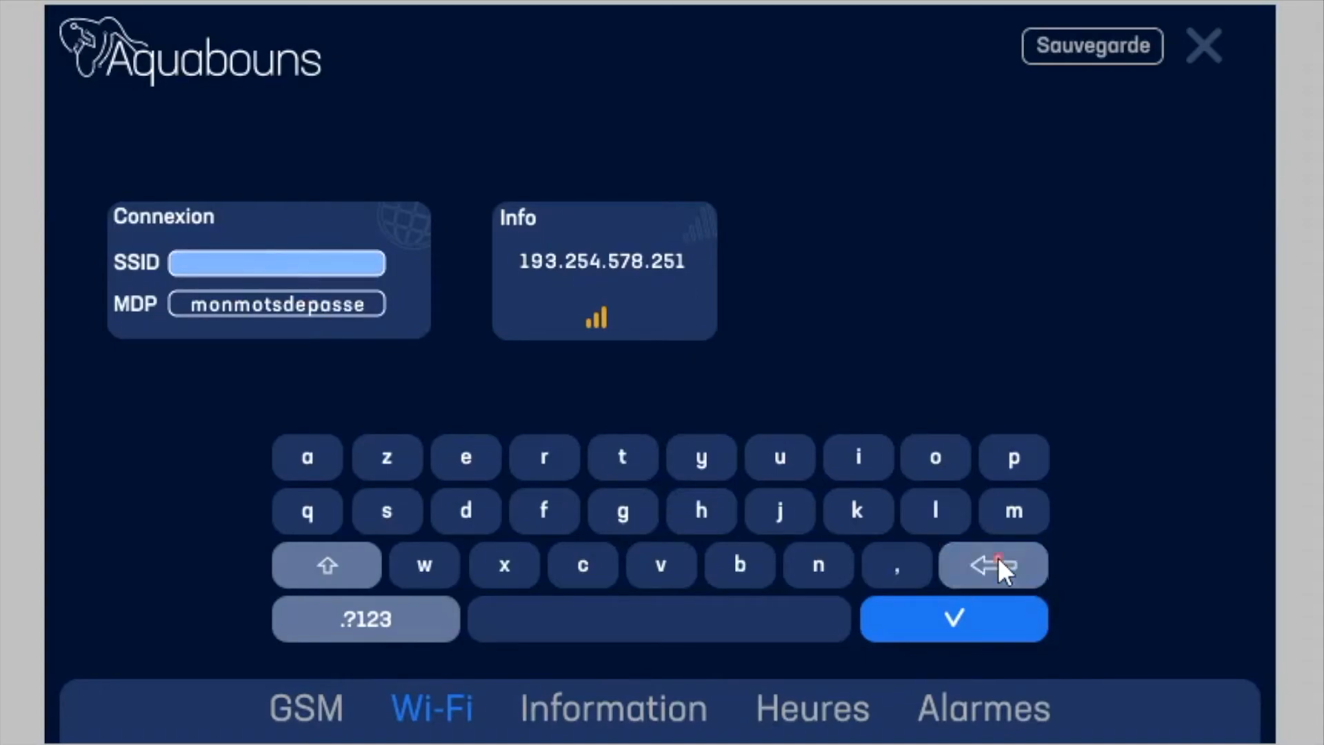
{"action": "left_click", "coordinate": [322, 452]}
{"action": "left_click", "coordinate": [390, 509]}
{"action": "left_click", "coordinate": [546, 455]}
{"action": "left_click", "coordinate": [337, 561]}
{"action": "left_click", "coordinate": [623, 510]}
{"action": "left_click", "coordinate": [393, 621]}
{"action": "left_click", "coordinate": [657, 572]}
{"action": "left_click", "coordinate": [697, 516]}
{"action": "left_click", "coordinate": [790, 512]}
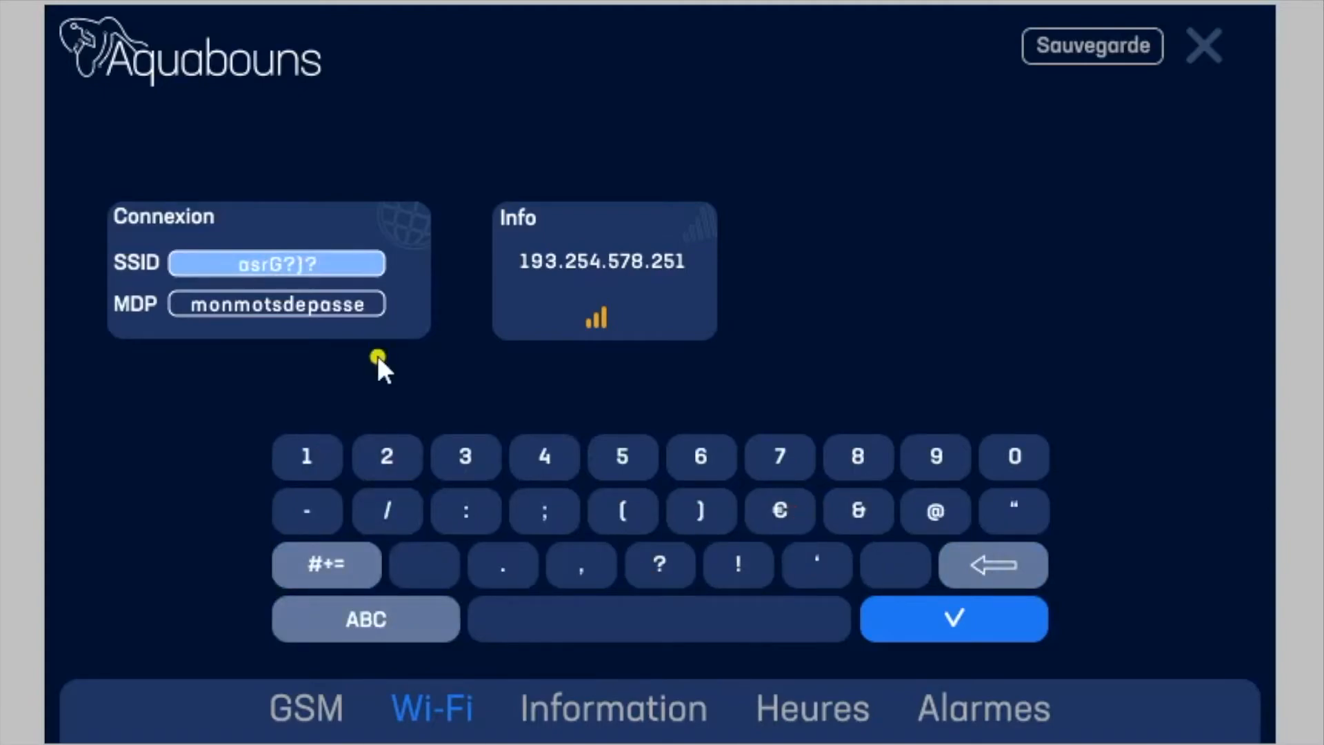
Step: Replace the Wi-Fi password in the MDP field with a new one and save the connection settings
{"action": "left_click", "coordinate": [268, 301]}
{"action": "left_click_drag", "start_coordinate": [995, 564], "coordinate": [995, 558]}
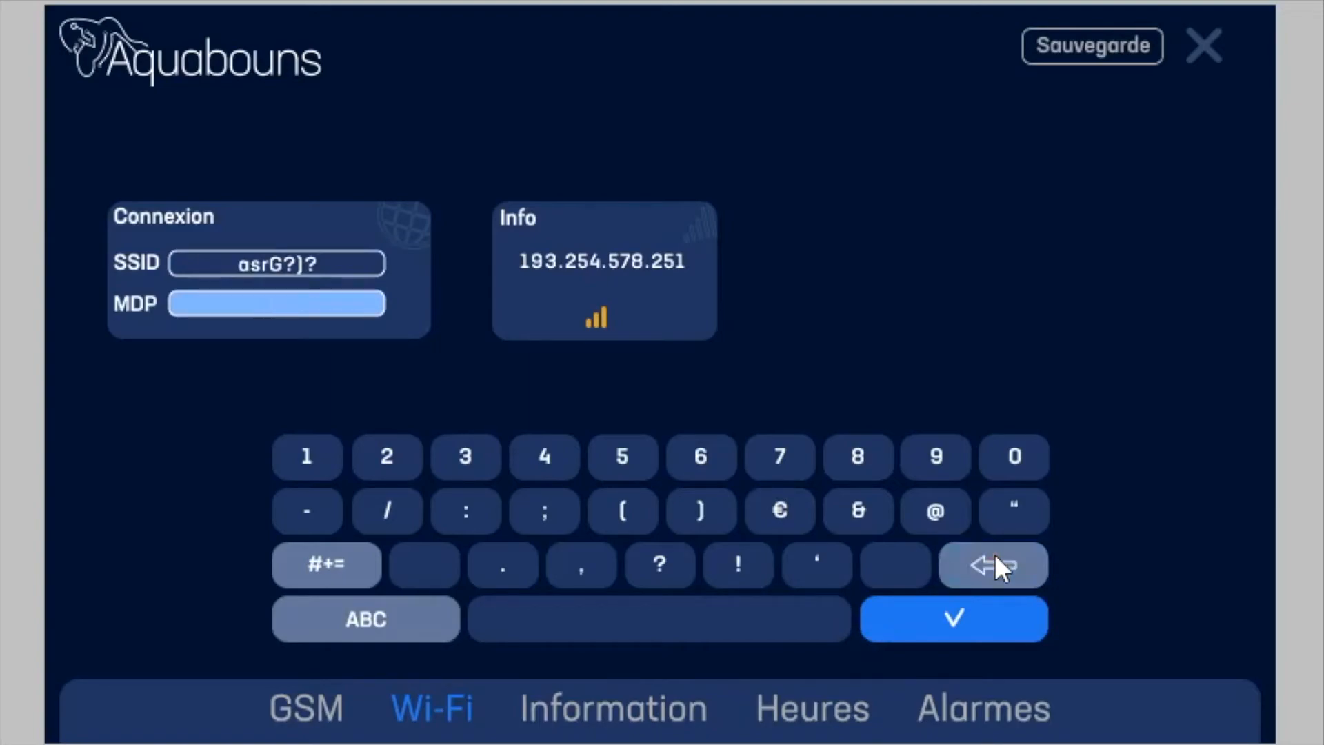
{"action": "left_click", "coordinate": [544, 455]}
{"action": "left_click", "coordinate": [932, 455]}
{"action": "left_click", "coordinate": [936, 509]}
{"action": "left_click", "coordinate": [578, 457]}
{"action": "left_click", "coordinate": [477, 451]}
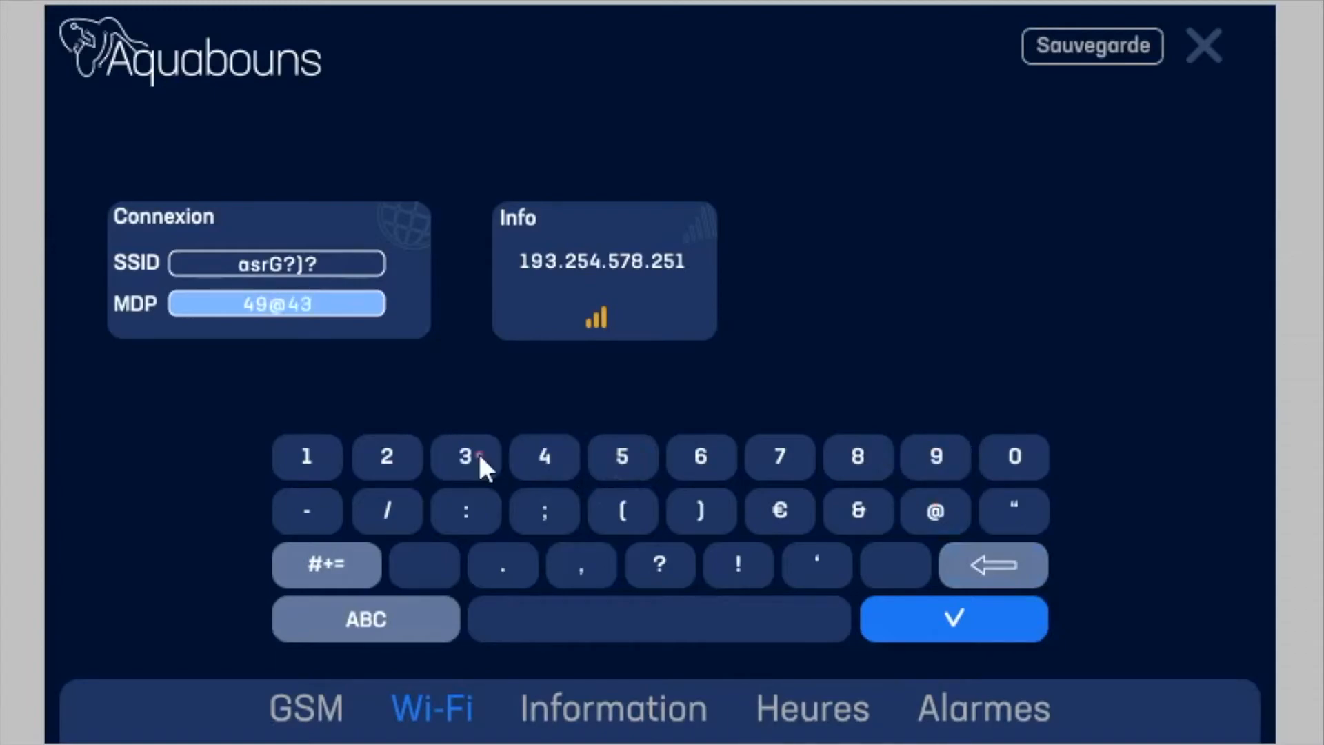
{"action": "left_click", "coordinate": [353, 579]}
{"action": "left_click", "coordinate": [542, 450]}
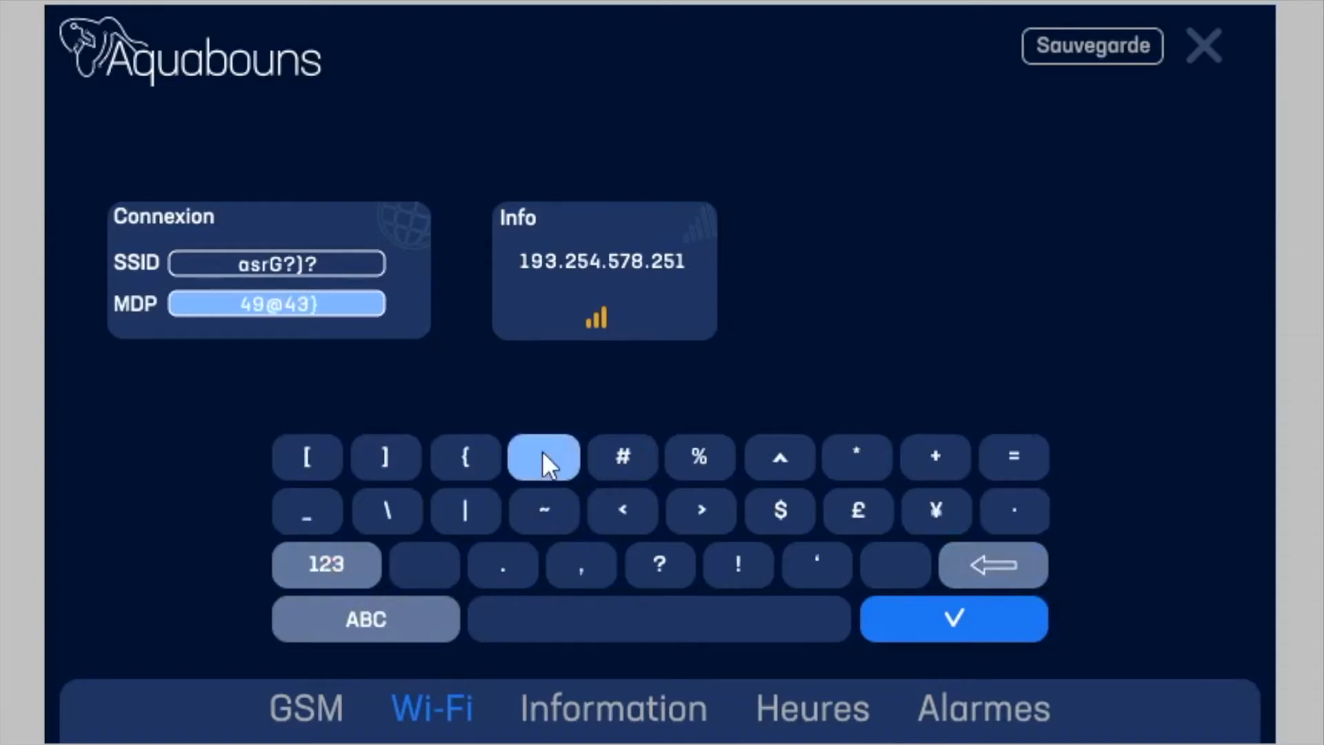
{"action": "left_click", "coordinate": [400, 624]}
{"action": "left_click", "coordinate": [656, 562]}
{"action": "left_click", "coordinate": [327, 564]}
{"action": "left_click", "coordinate": [690, 546]}
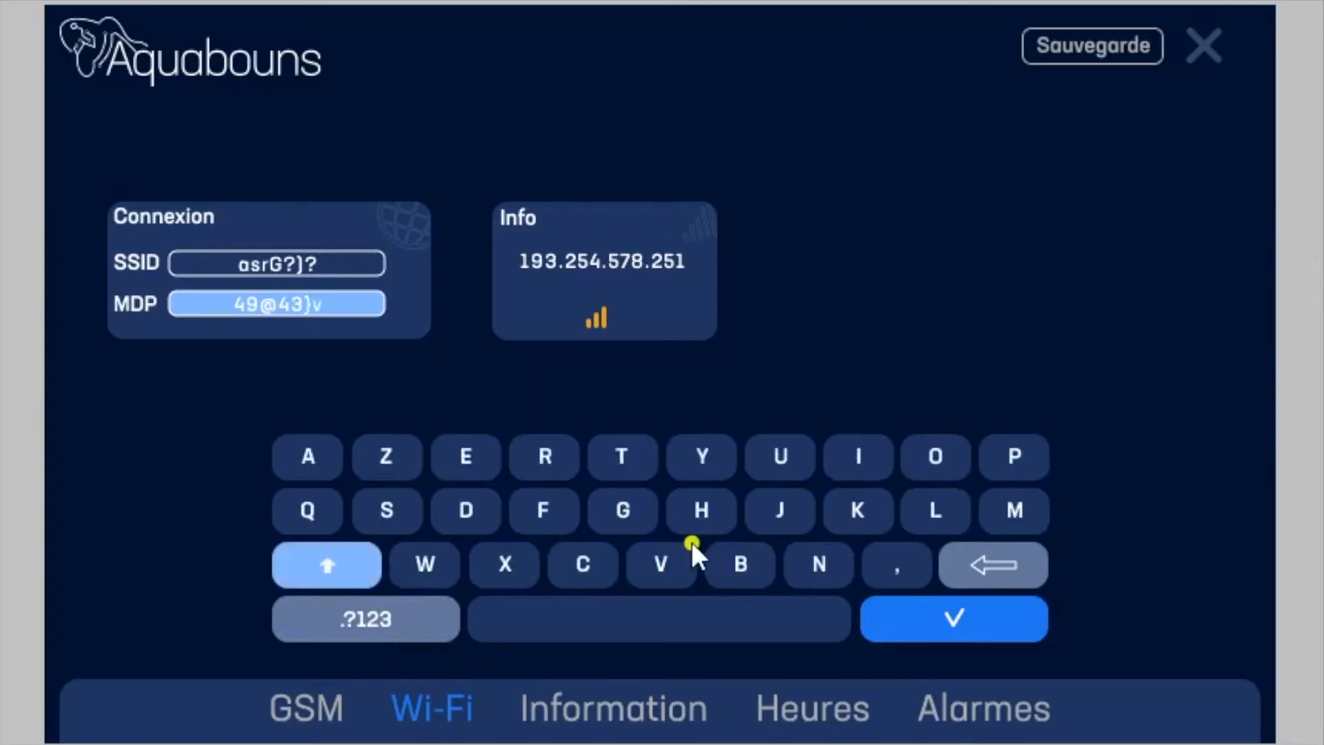
{"action": "left_click", "coordinate": [212, 315]}
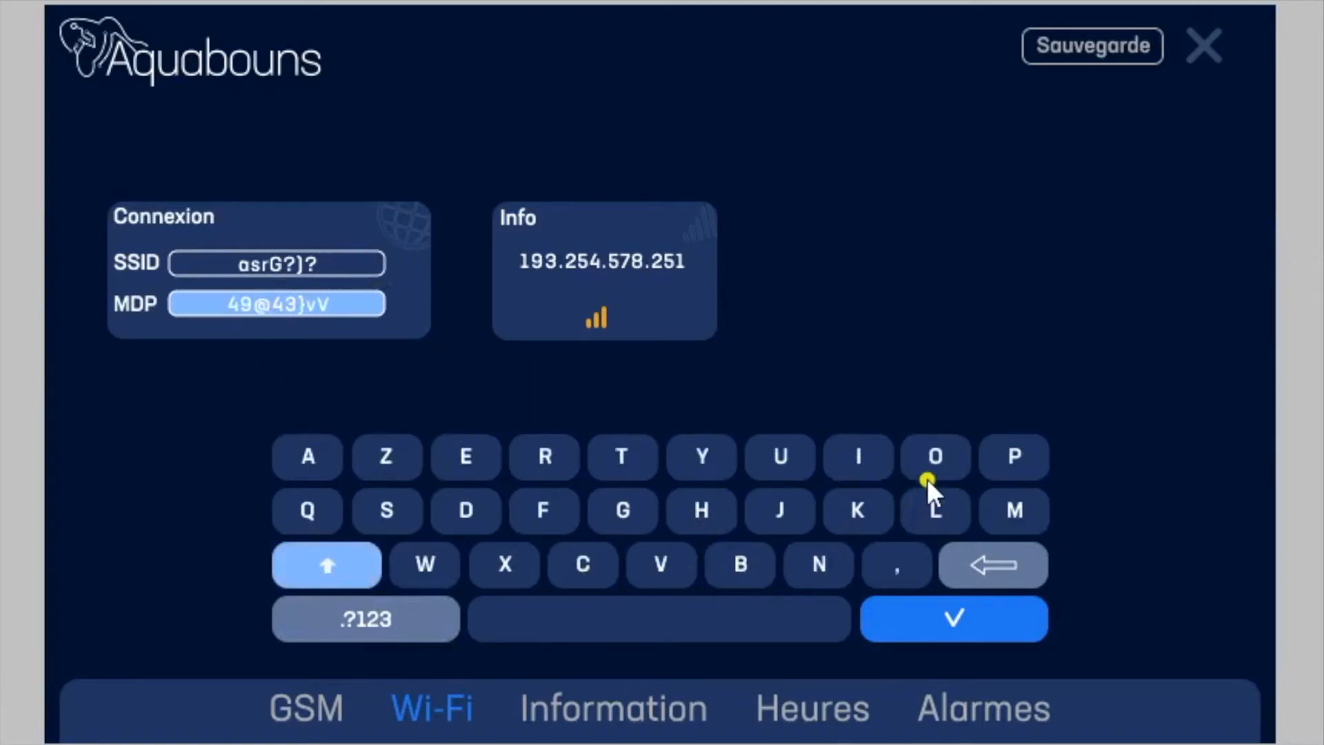
{"action": "left_click", "coordinate": [960, 620]}
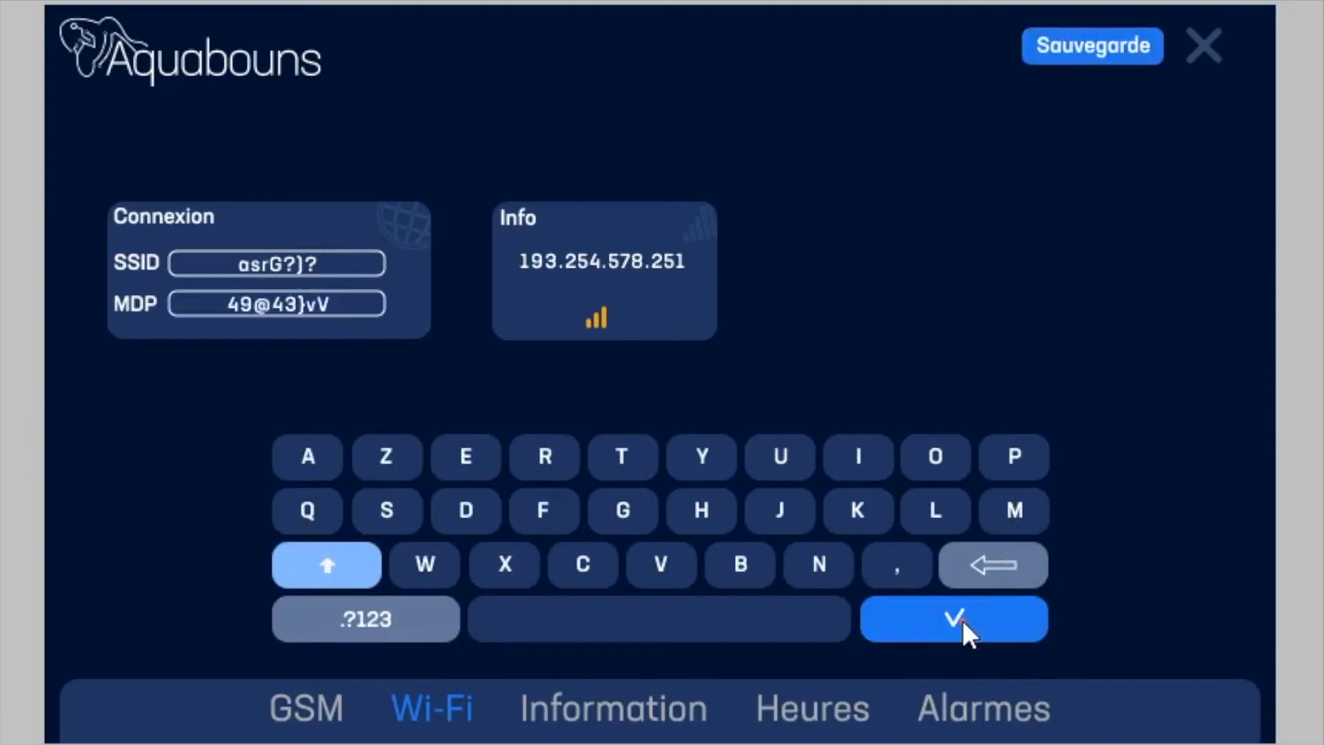
{"action": "left_click", "coordinate": [1112, 44]}
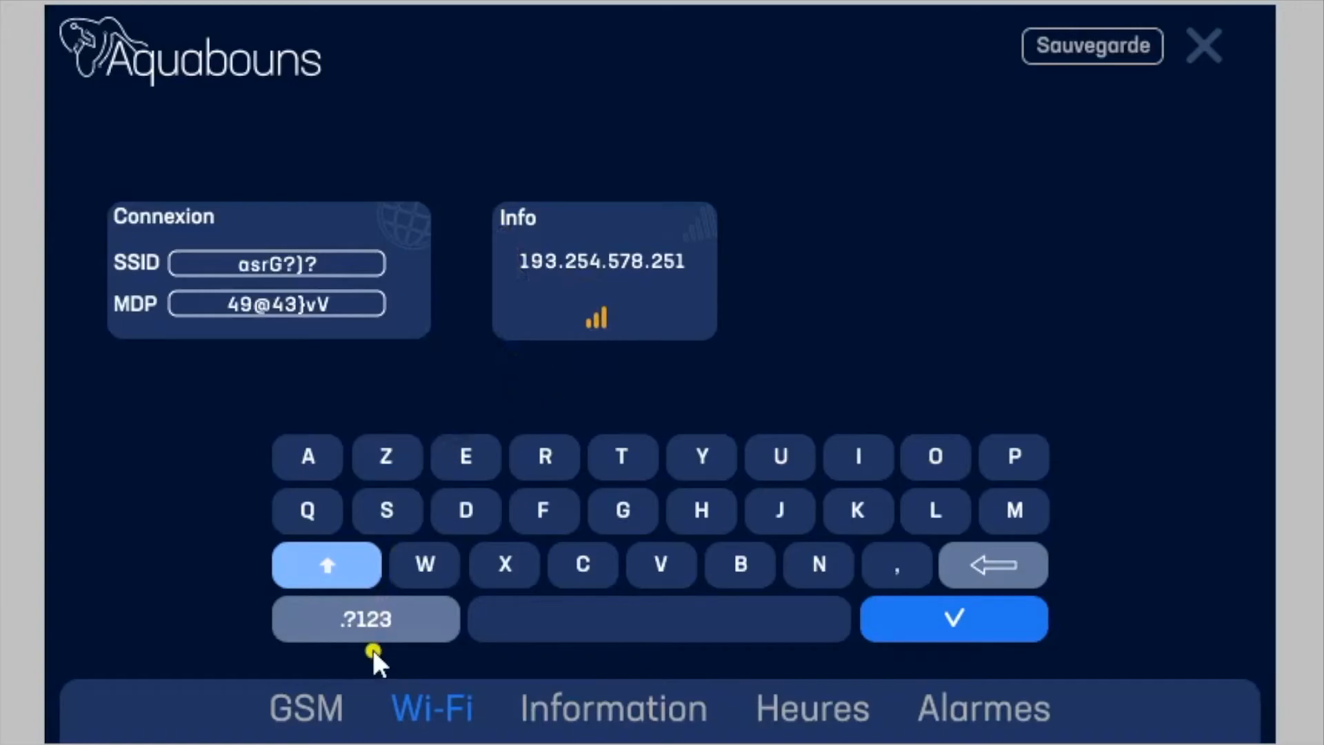
Step: View the project's Information page, and set the controller's clock to 15:10 in Heures and save it
{"action": "left_click", "coordinate": [616, 705]}
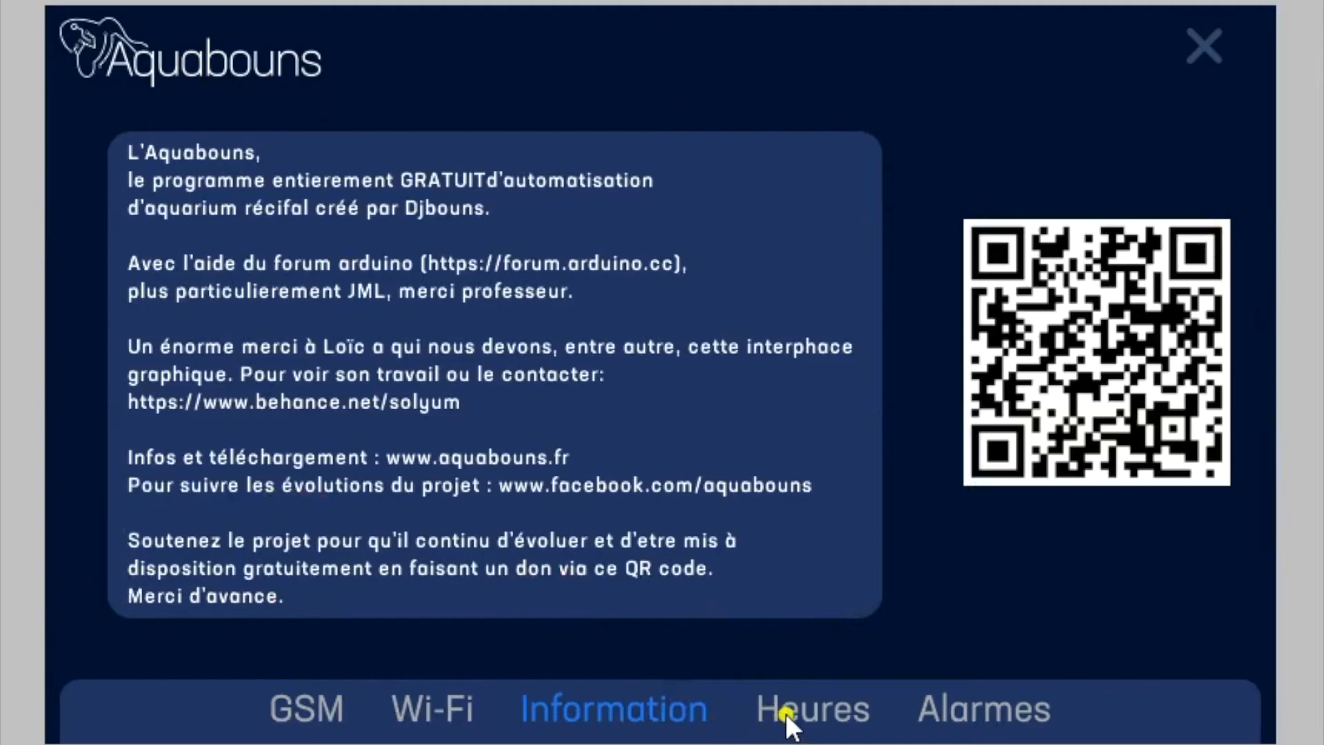
{"action": "left_click", "coordinate": [818, 705]}
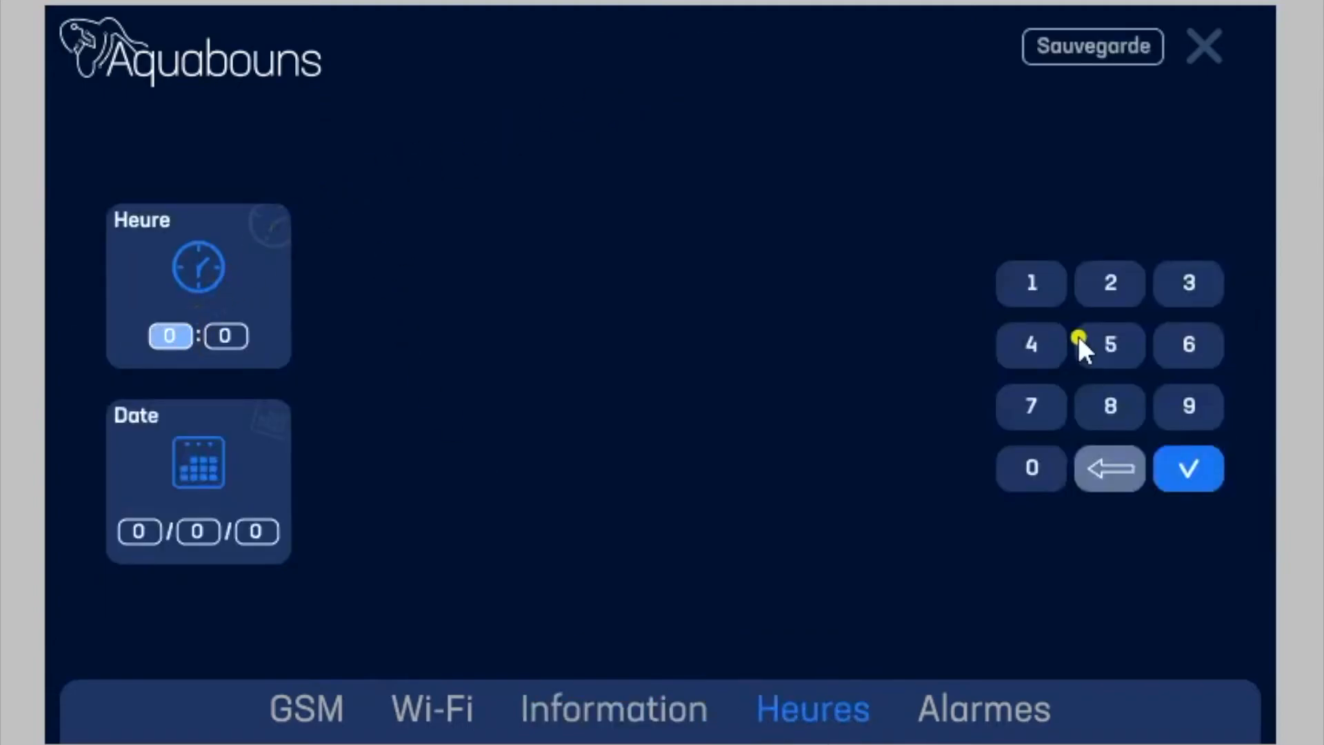
{"action": "left_click", "coordinate": [1031, 289]}
{"action": "left_click", "coordinate": [1116, 342]}
{"action": "left_click", "coordinate": [228, 336]}
{"action": "left_click", "coordinate": [1035, 286]}
{"action": "left_click", "coordinate": [1034, 470]}
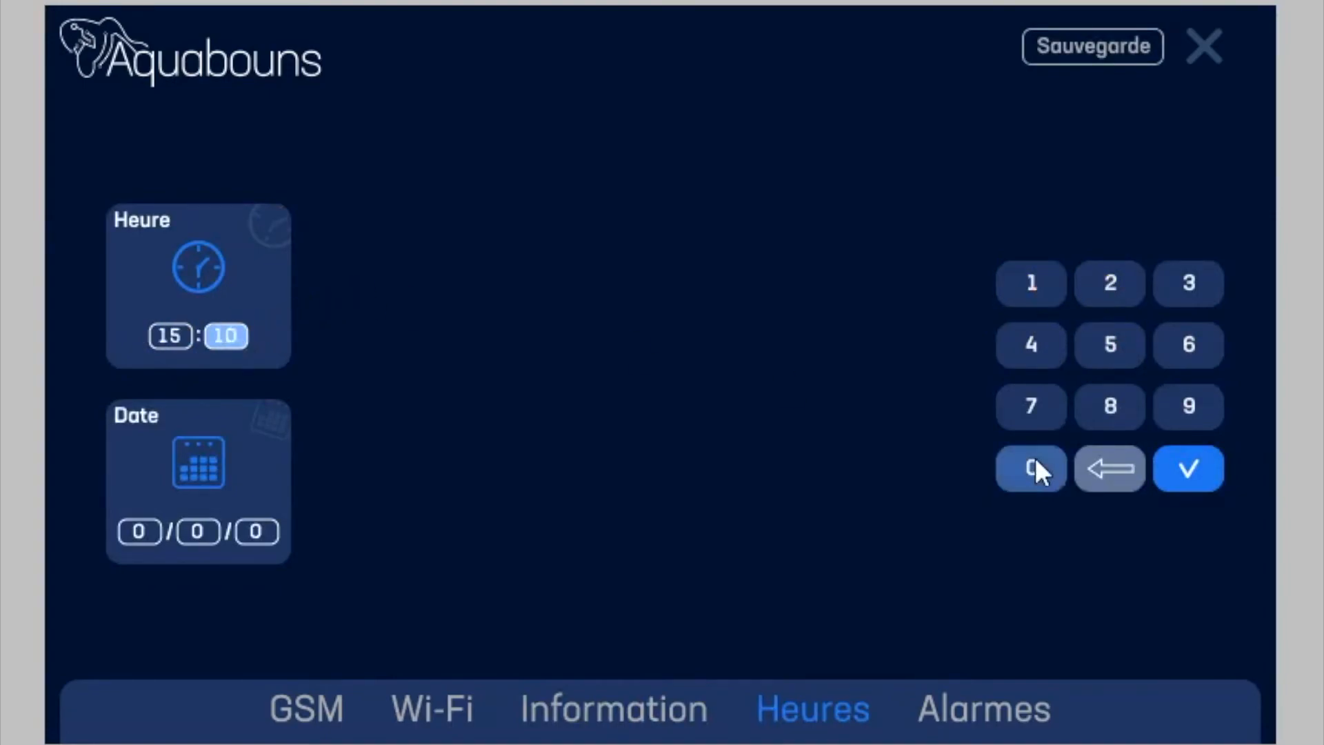
{"action": "left_click", "coordinate": [1210, 458]}
{"action": "left_click", "coordinate": [1074, 48]}
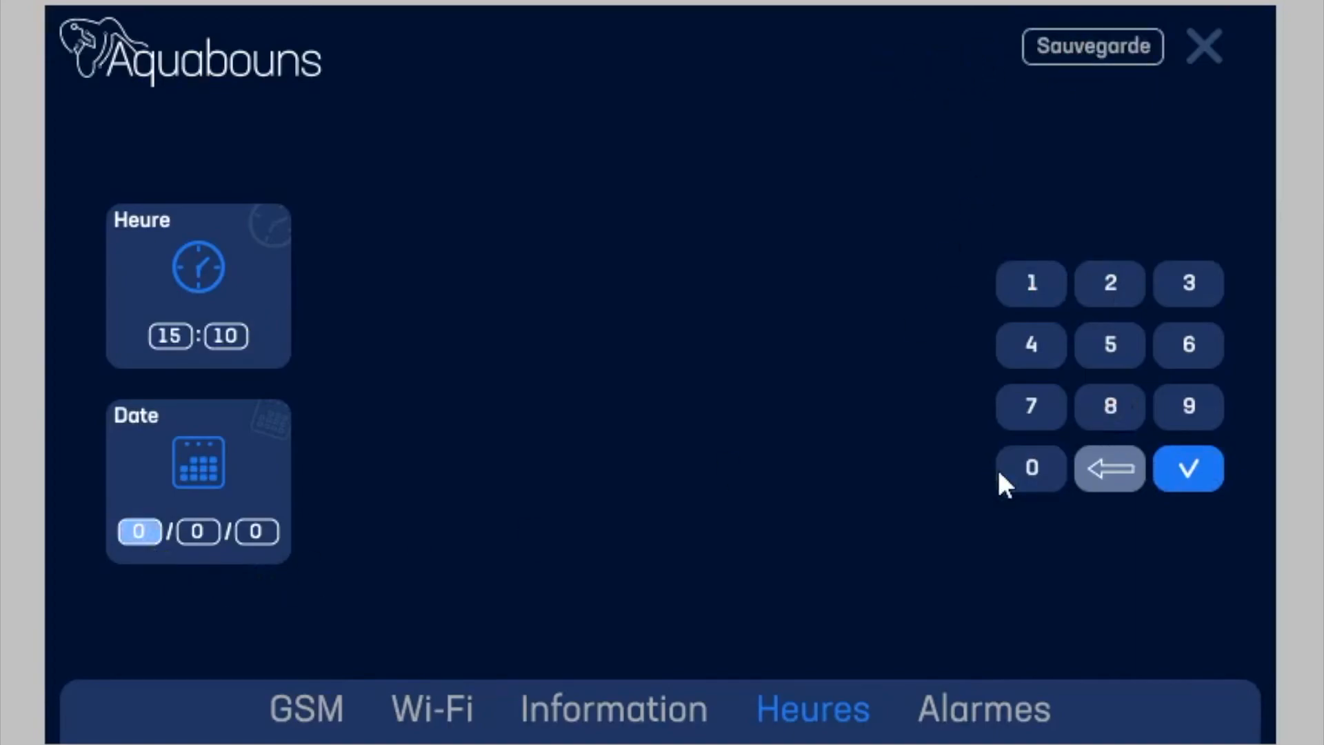
Step: Set the controller's date to 5/5/22 and save it
{"action": "left_click", "coordinate": [1119, 347]}
{"action": "left_click", "coordinate": [196, 531]}
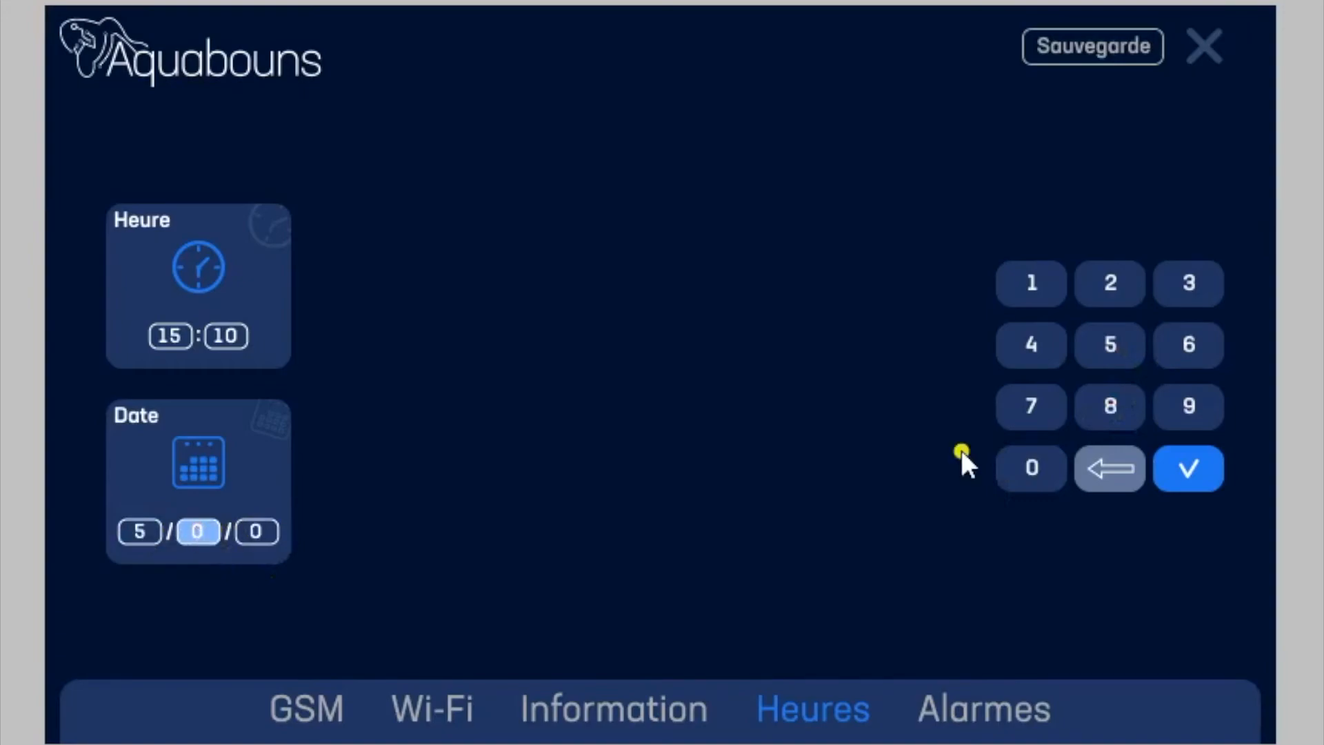
{"action": "left_click", "coordinate": [1105, 349]}
{"action": "left_click", "coordinate": [268, 533]}
{"action": "left_click", "coordinate": [1088, 304]}
{"action": "left_click", "coordinate": [1114, 281]}
{"action": "left_click", "coordinate": [1187, 469]}
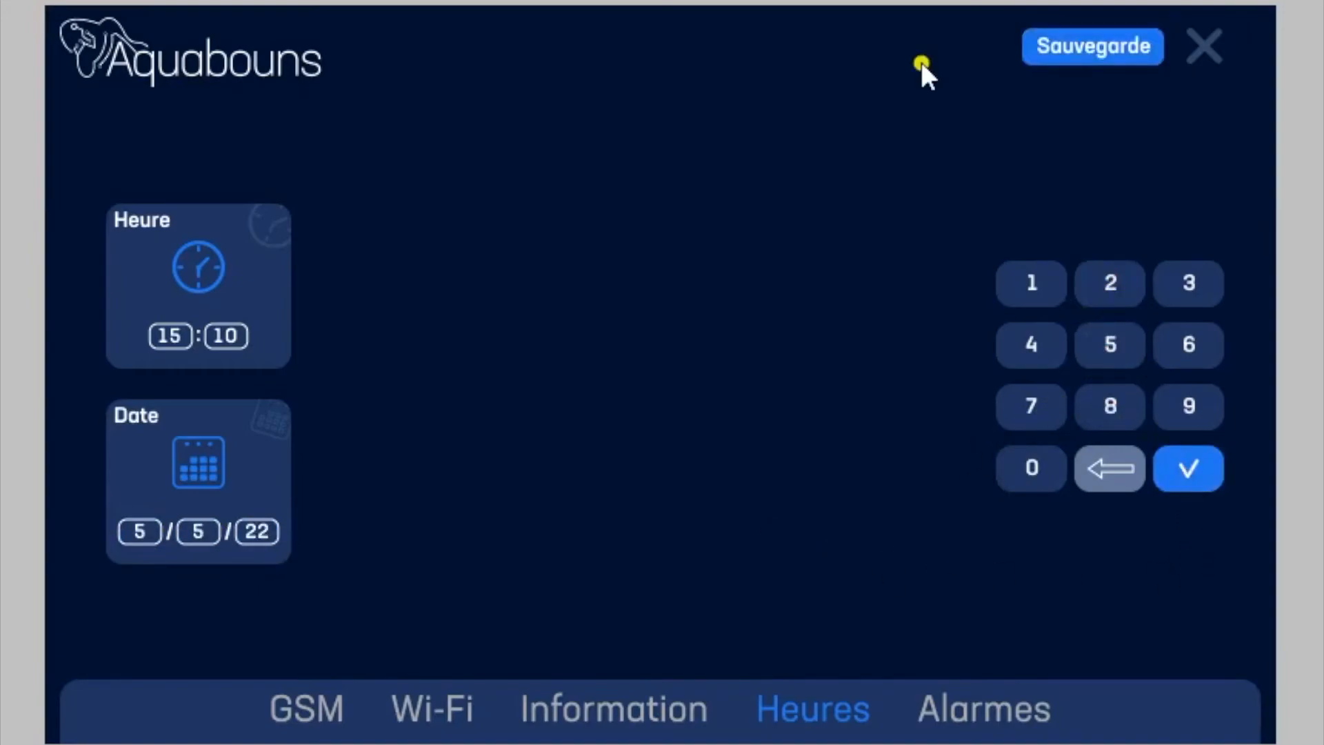
{"action": "left_click", "coordinate": [1075, 55]}
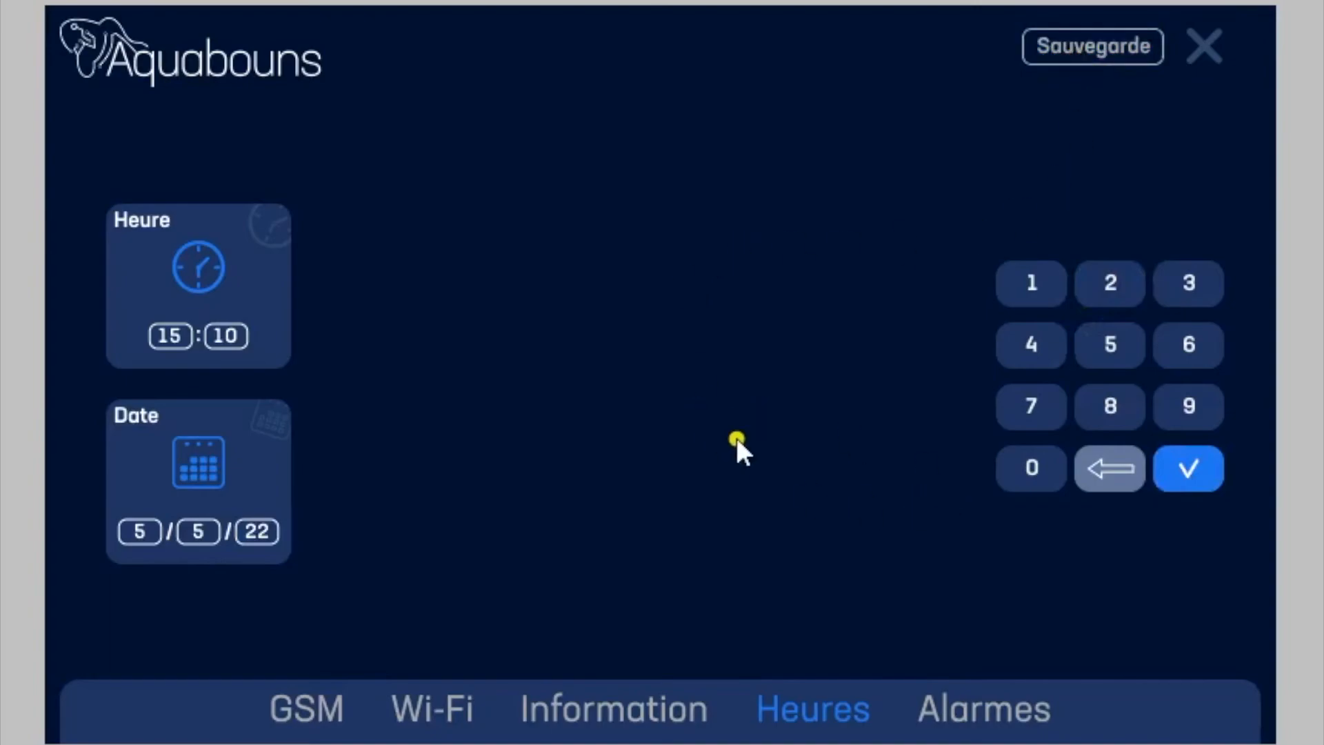
Step: Open the Alarmes settings and set the tank temperature alarm limits to 28.0 high and 25.0 low
{"action": "left_click", "coordinate": [975, 710]}
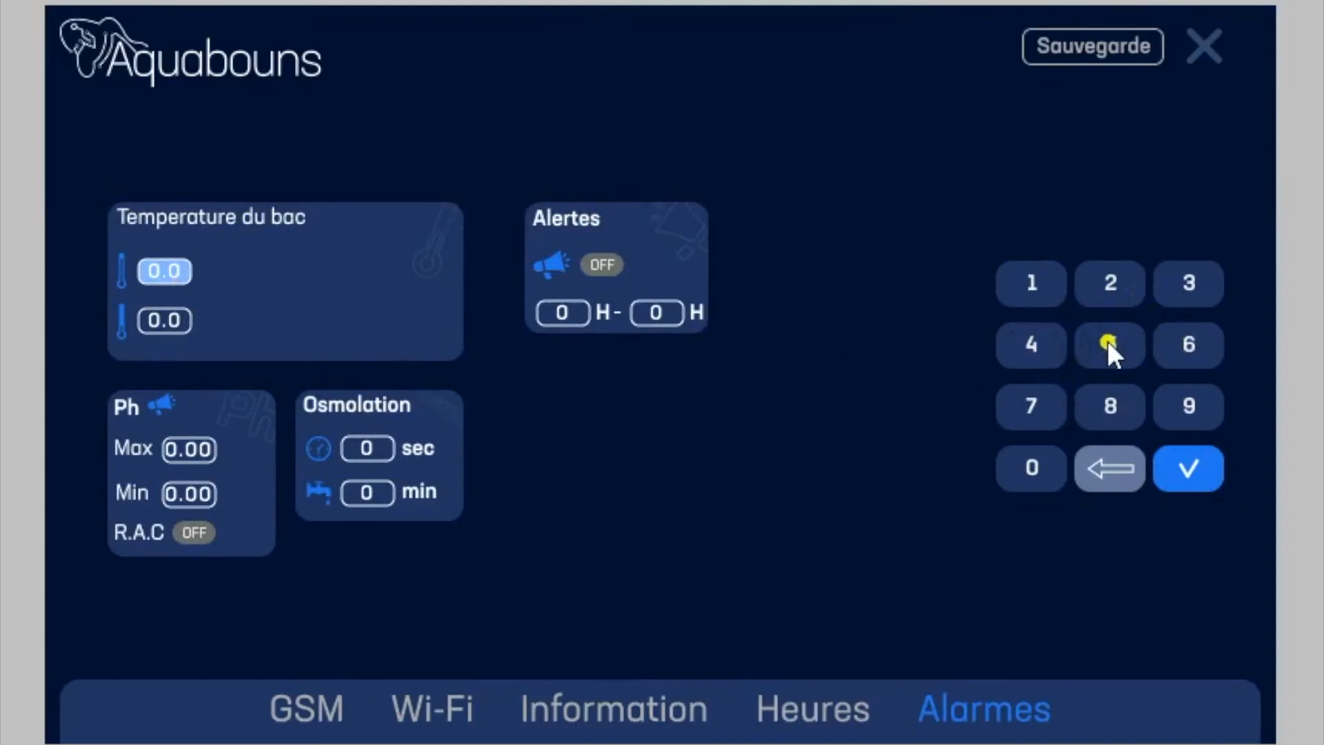
{"action": "left_click", "coordinate": [1110, 283]}
{"action": "left_click", "coordinate": [1111, 407]}
{"action": "left_click", "coordinate": [1035, 469]}
{"action": "left_click", "coordinate": [1183, 469]}
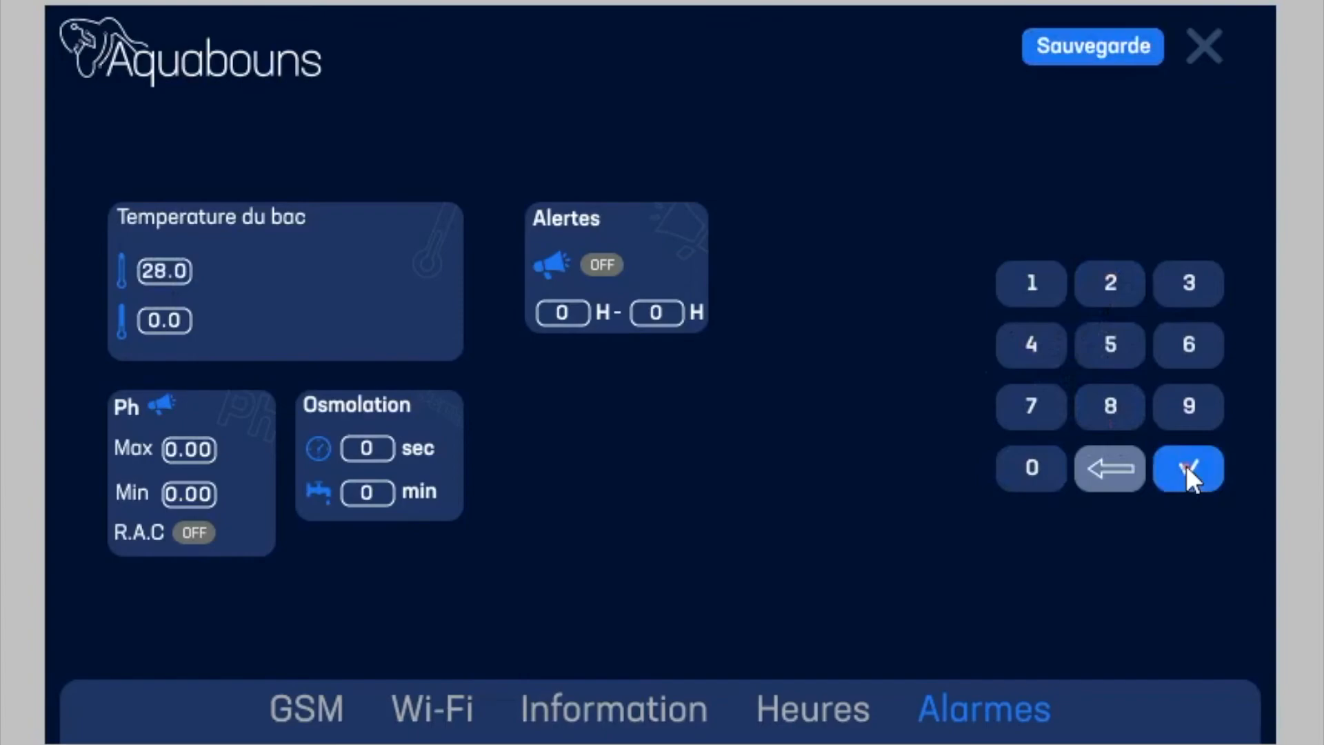
{"action": "left_click", "coordinate": [160, 322]}
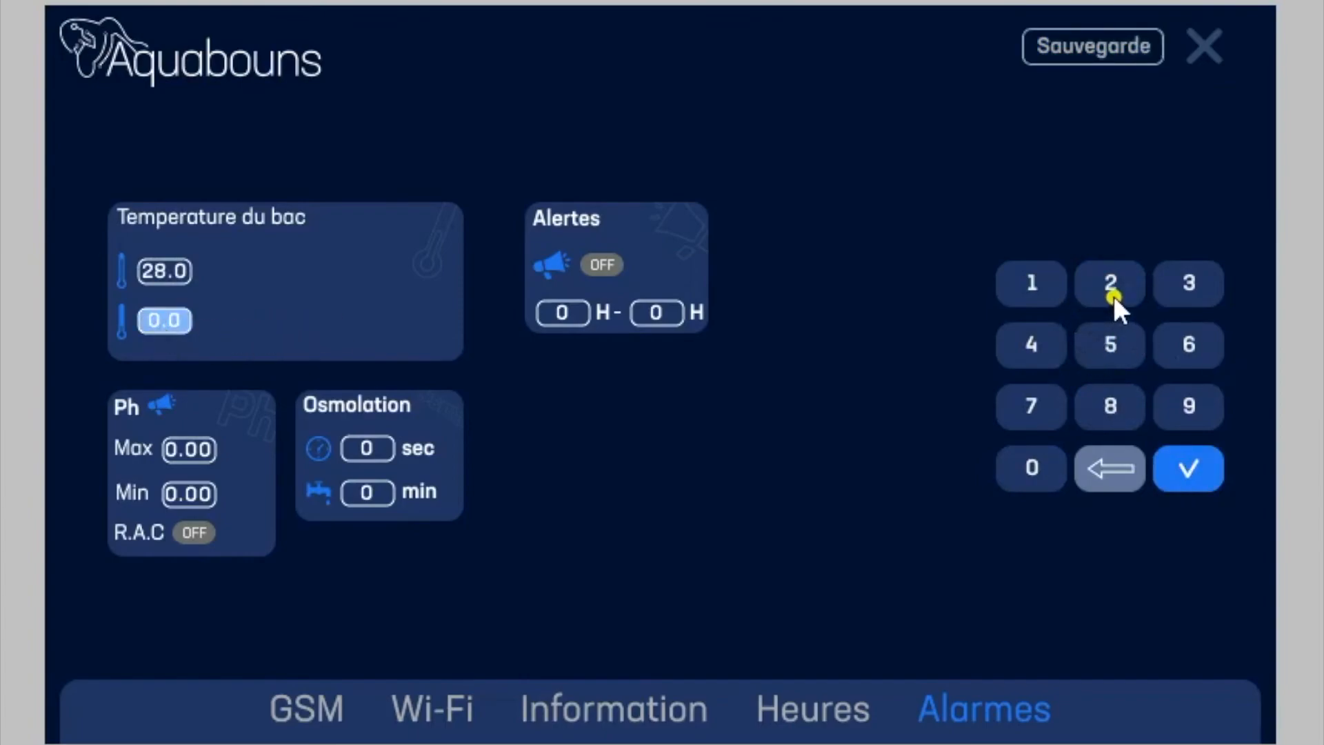
{"action": "left_click", "coordinate": [1108, 276]}
{"action": "left_click", "coordinate": [1102, 348]}
{"action": "left_click", "coordinate": [1027, 483]}
Step: Set the Ph alarm limits to Max 8.40 and Min 7.80
{"action": "left_click", "coordinate": [195, 450]}
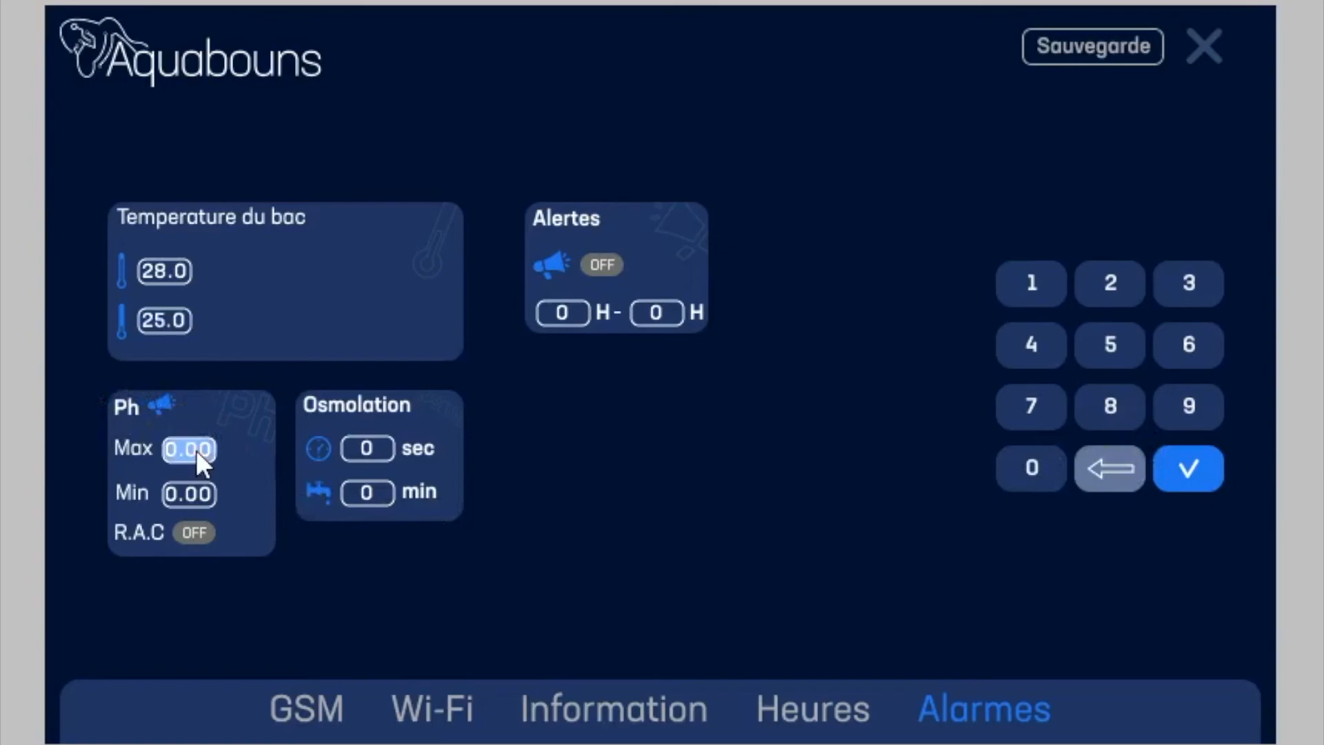
{"action": "left_click", "coordinate": [1099, 400]}
{"action": "left_click", "coordinate": [1024, 338]}
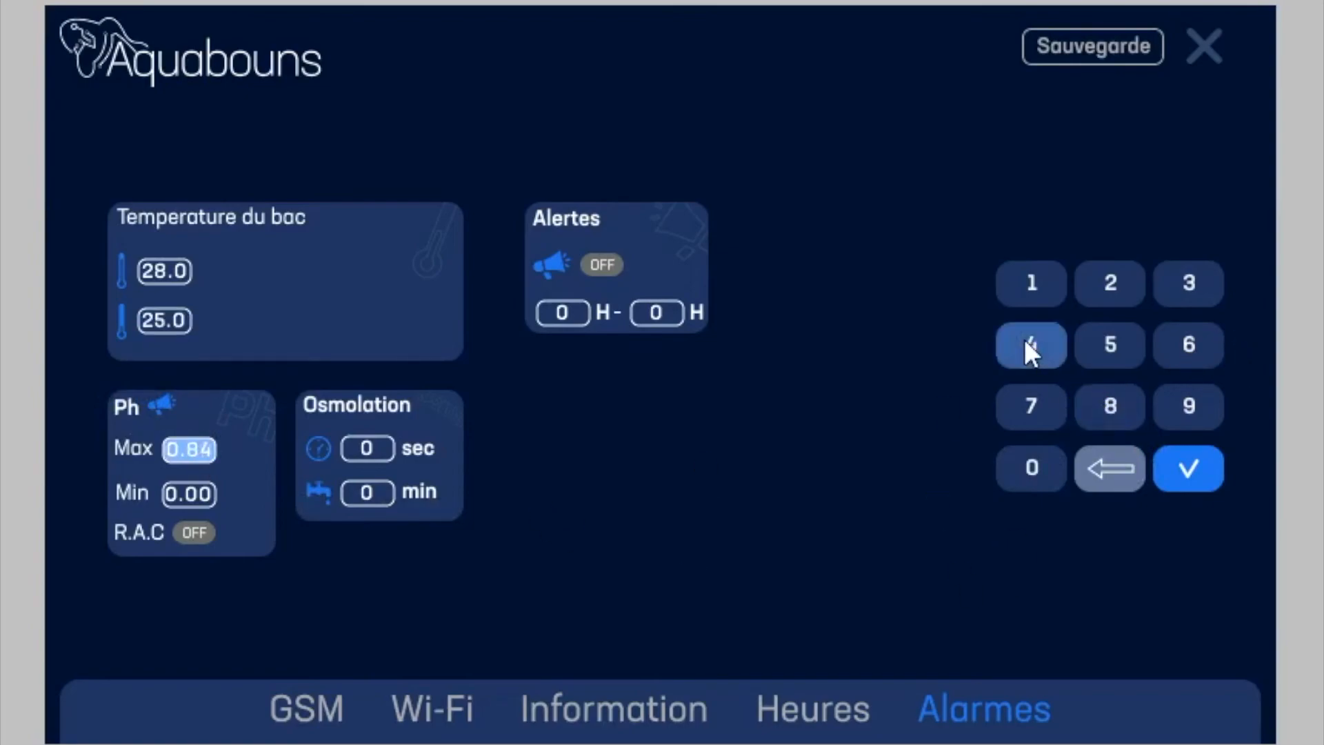
{"action": "left_click", "coordinate": [1031, 461]}
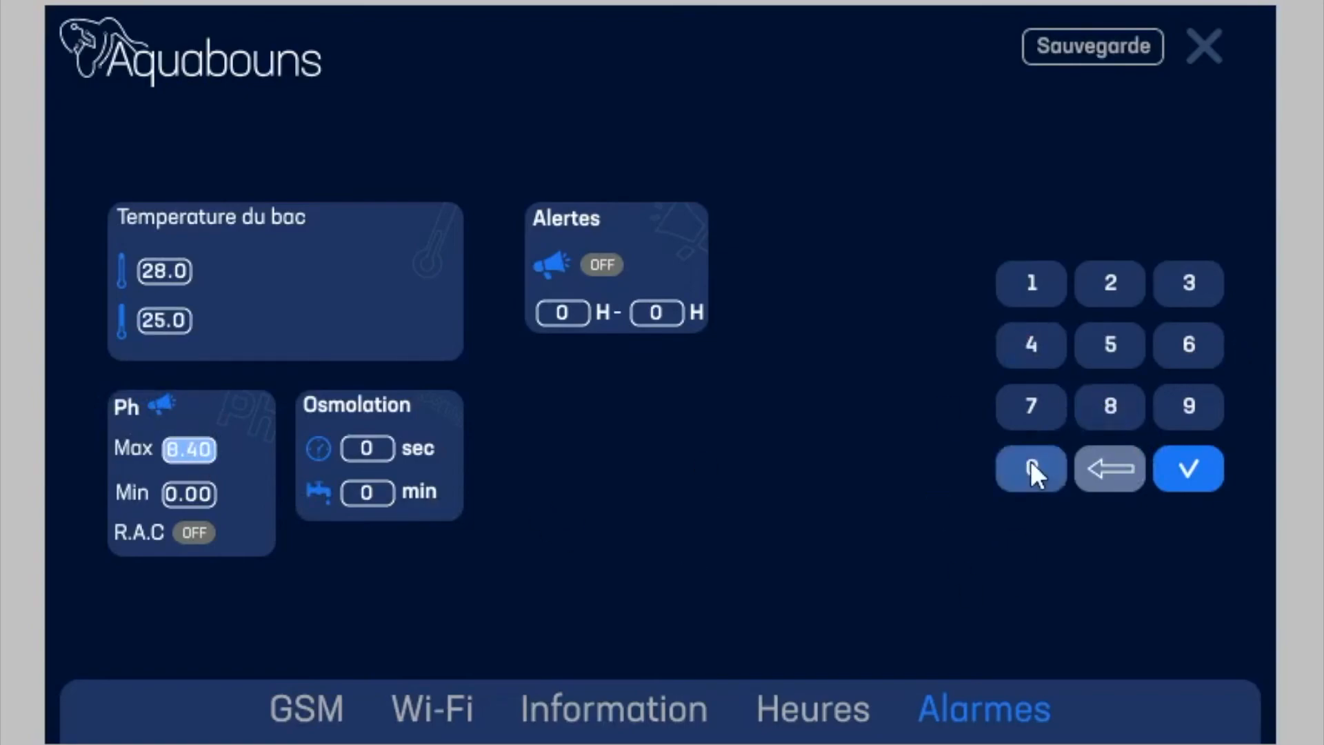
{"action": "left_click", "coordinate": [200, 494]}
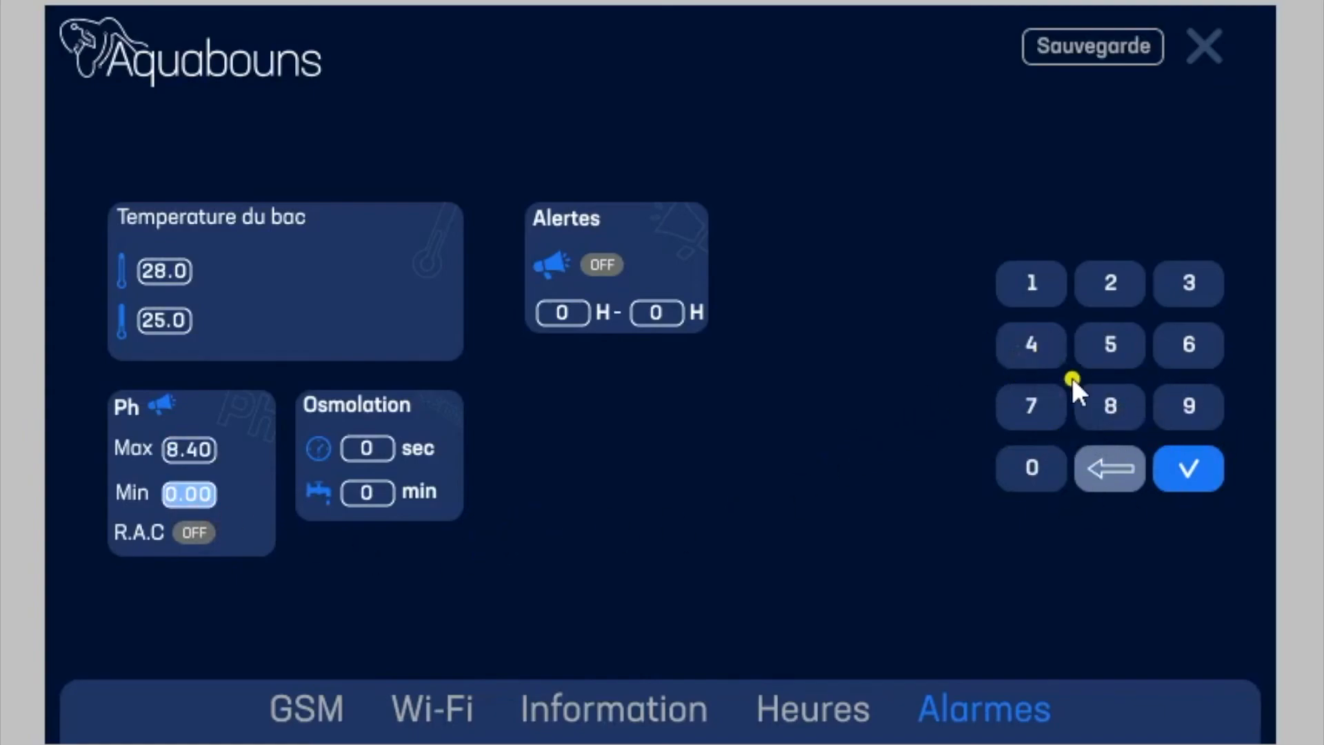
{"action": "left_click", "coordinate": [1043, 409]}
{"action": "left_click", "coordinate": [1110, 396]}
{"action": "left_click", "coordinate": [1034, 461]}
{"action": "left_click", "coordinate": [1185, 470]}
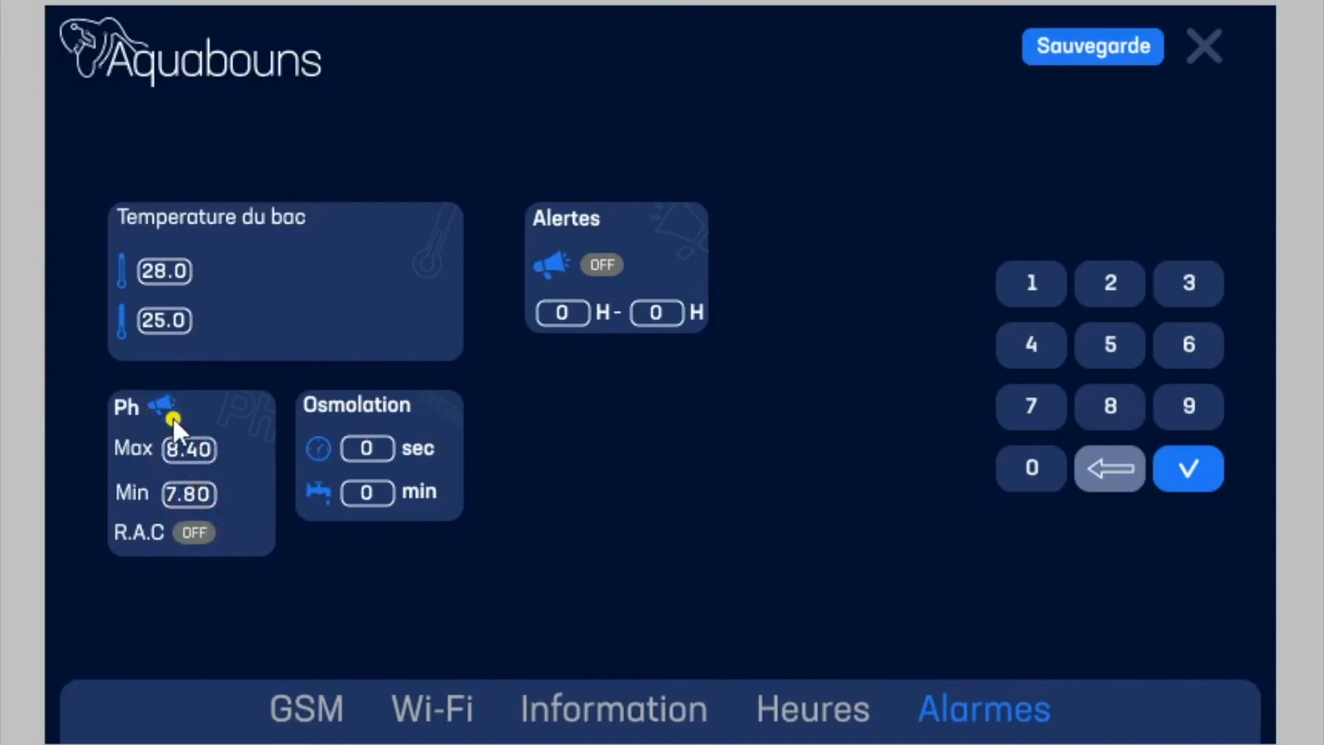
Step: Change the Ph alarm limits to Max 7.00 and Min 6.90 and save them
{"action": "left_click", "coordinate": [196, 450]}
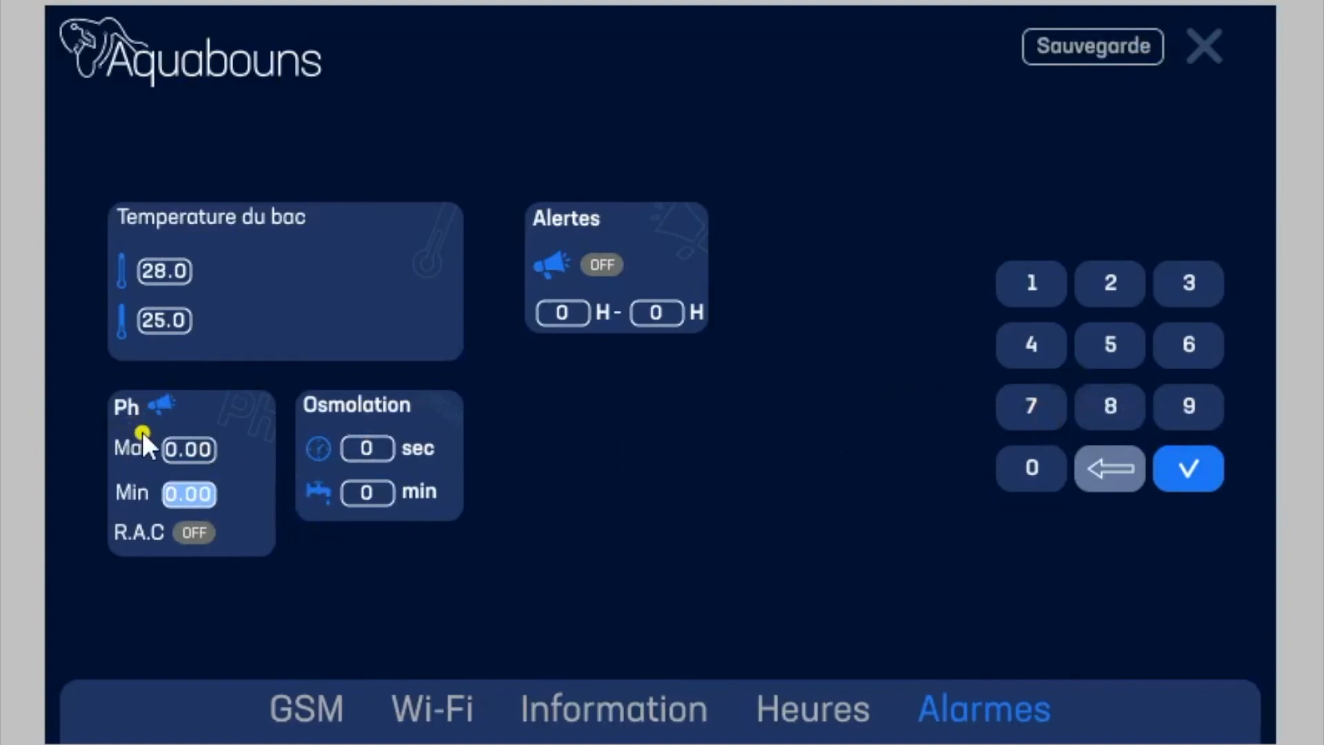
{"action": "left_click", "coordinate": [186, 450]}
{"action": "left_click", "coordinate": [1034, 405]}
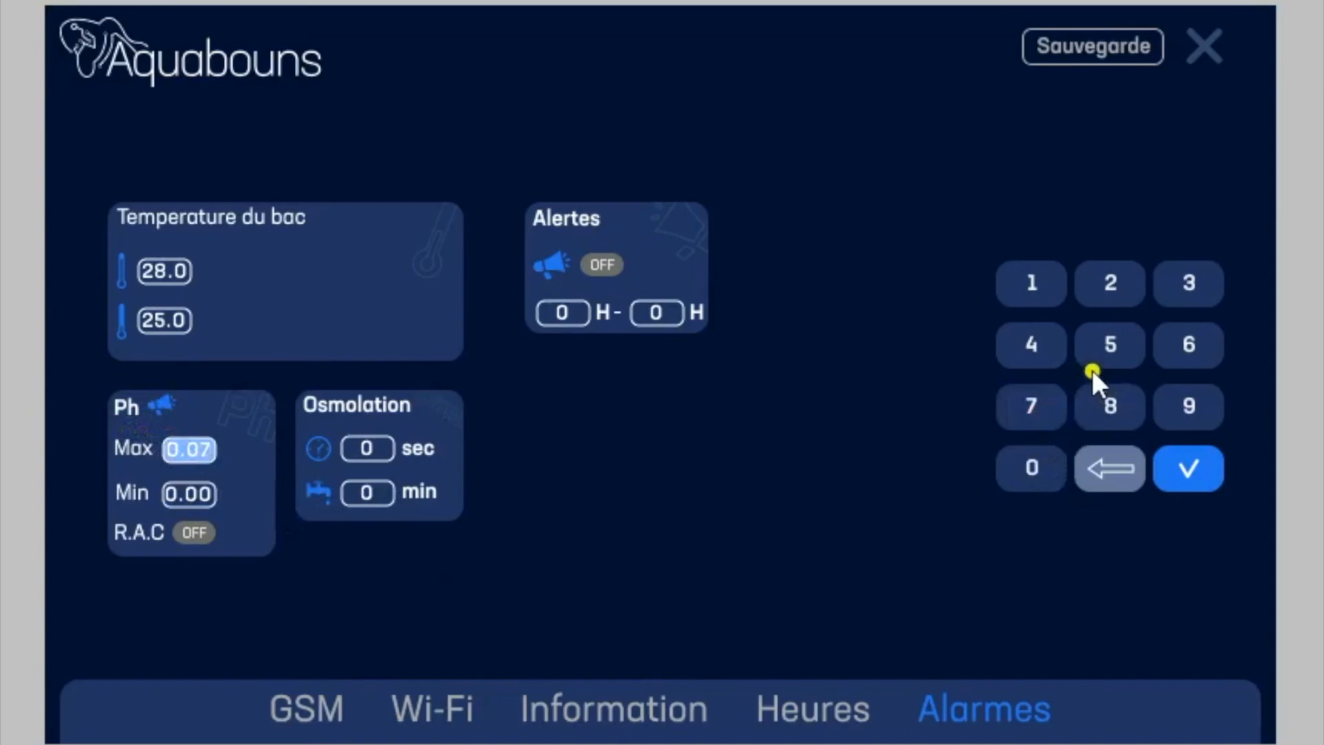
{"action": "left_click", "coordinate": [1032, 467]}
{"action": "left_click", "coordinate": [1033, 467]}
{"action": "left_click", "coordinate": [189, 495]}
{"action": "left_click", "coordinate": [1192, 350]}
{"action": "left_click", "coordinate": [1192, 404]}
{"action": "left_click", "coordinate": [1029, 472]}
{"action": "left_click", "coordinate": [1189, 464]}
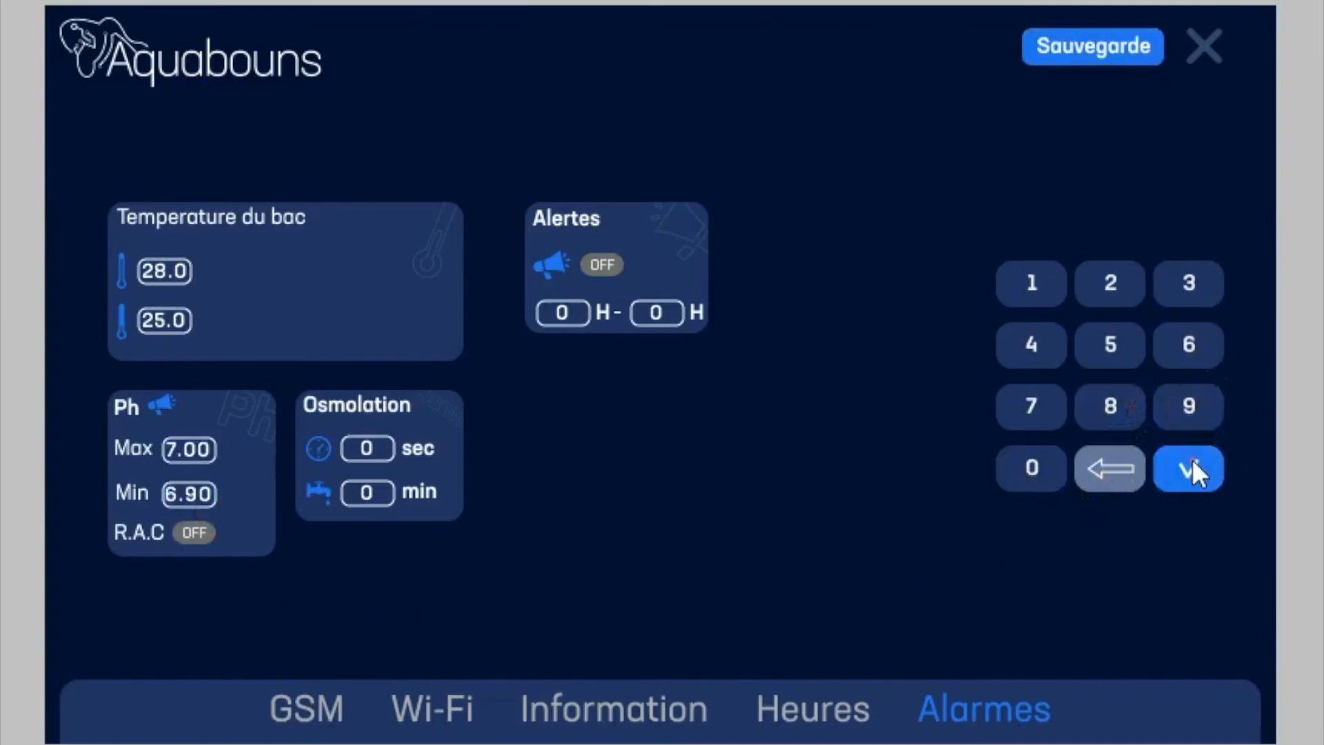
{"action": "left_click", "coordinate": [1093, 59]}
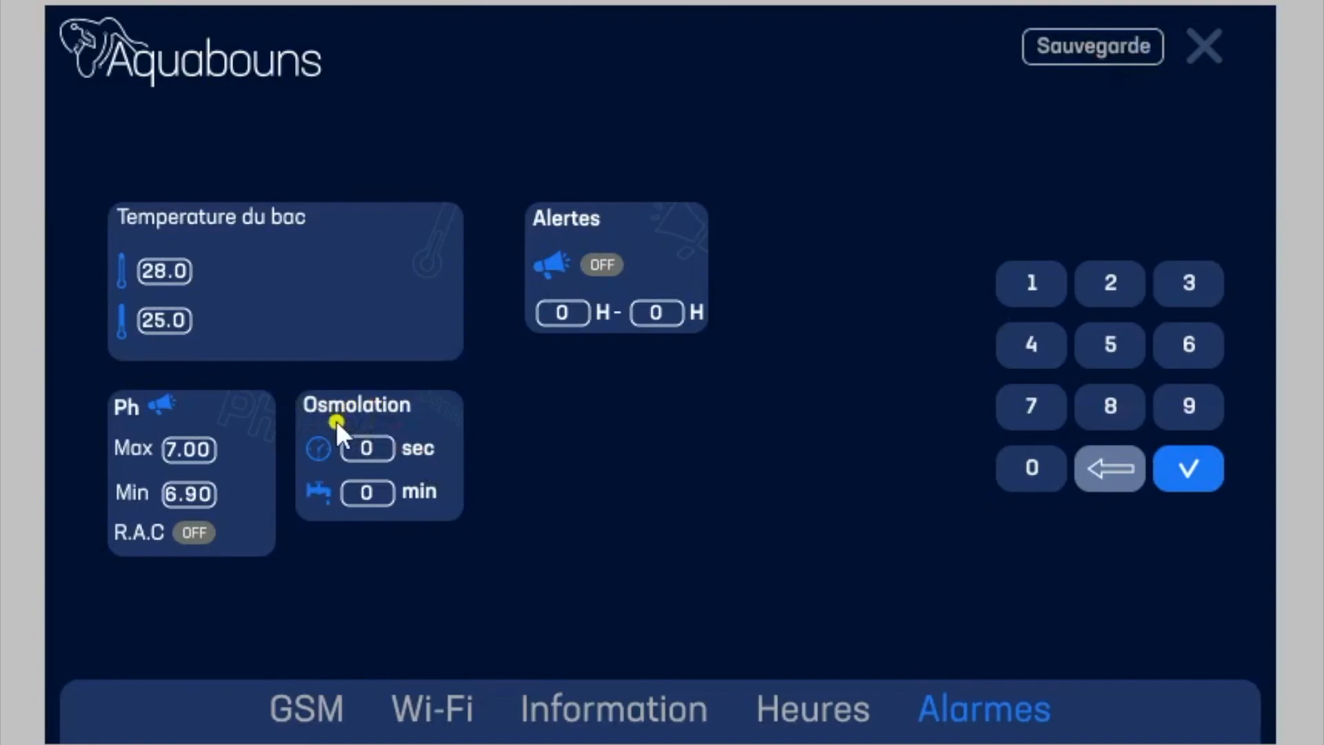
Step: Set the Osmolation alarm's clock value to 30 sec
{"action": "left_click", "coordinate": [378, 451]}
{"action": "left_click", "coordinate": [1188, 278]}
{"action": "left_click", "coordinate": [1020, 461]}
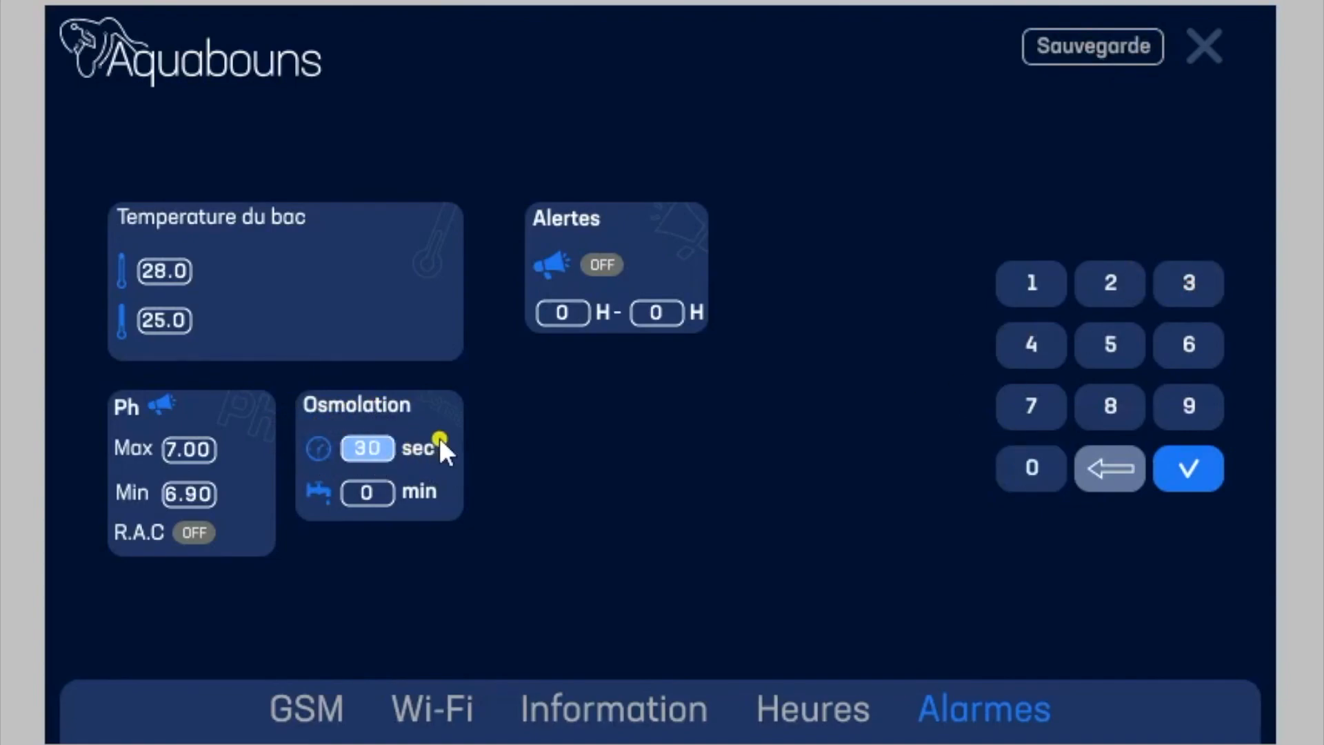
{"action": "left_click", "coordinate": [1179, 468]}
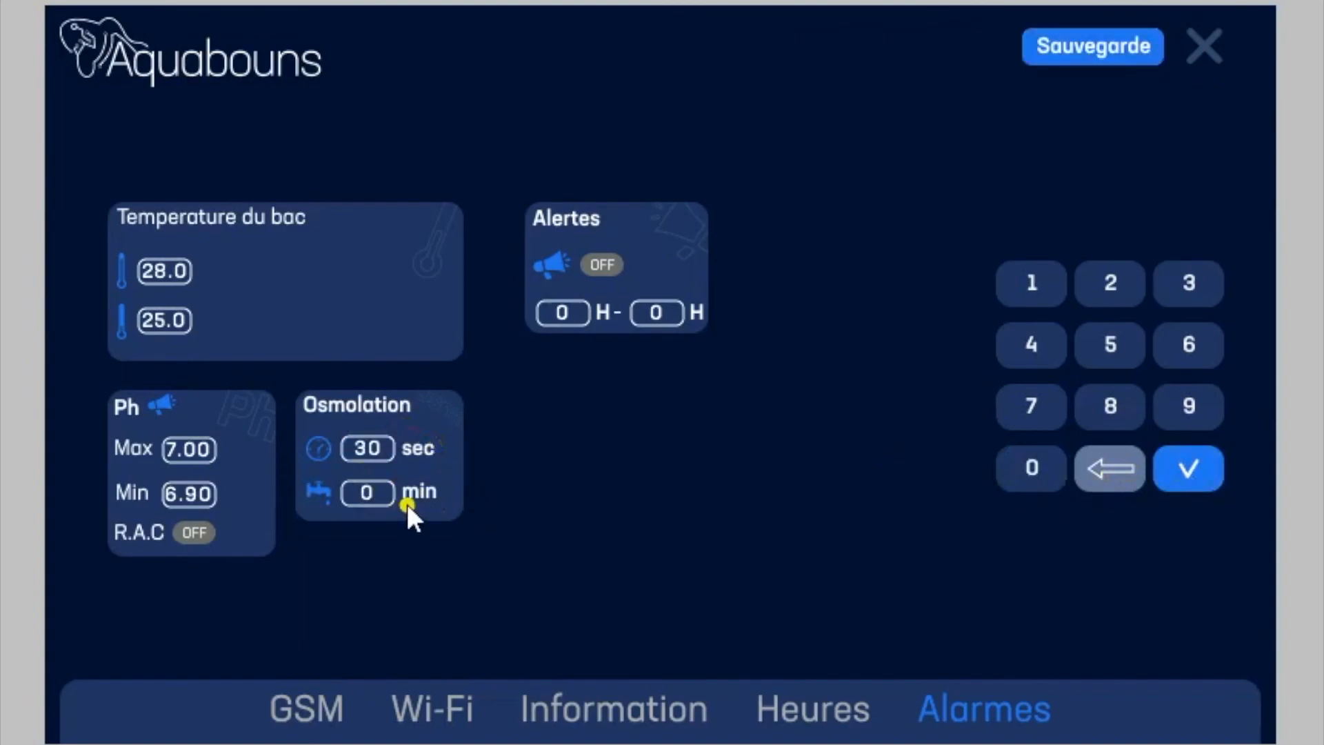
Step: Set the Osmolation tap value to 300 min, save it, and leave the settings for the main dashboard
{"action": "left_click", "coordinate": [382, 493]}
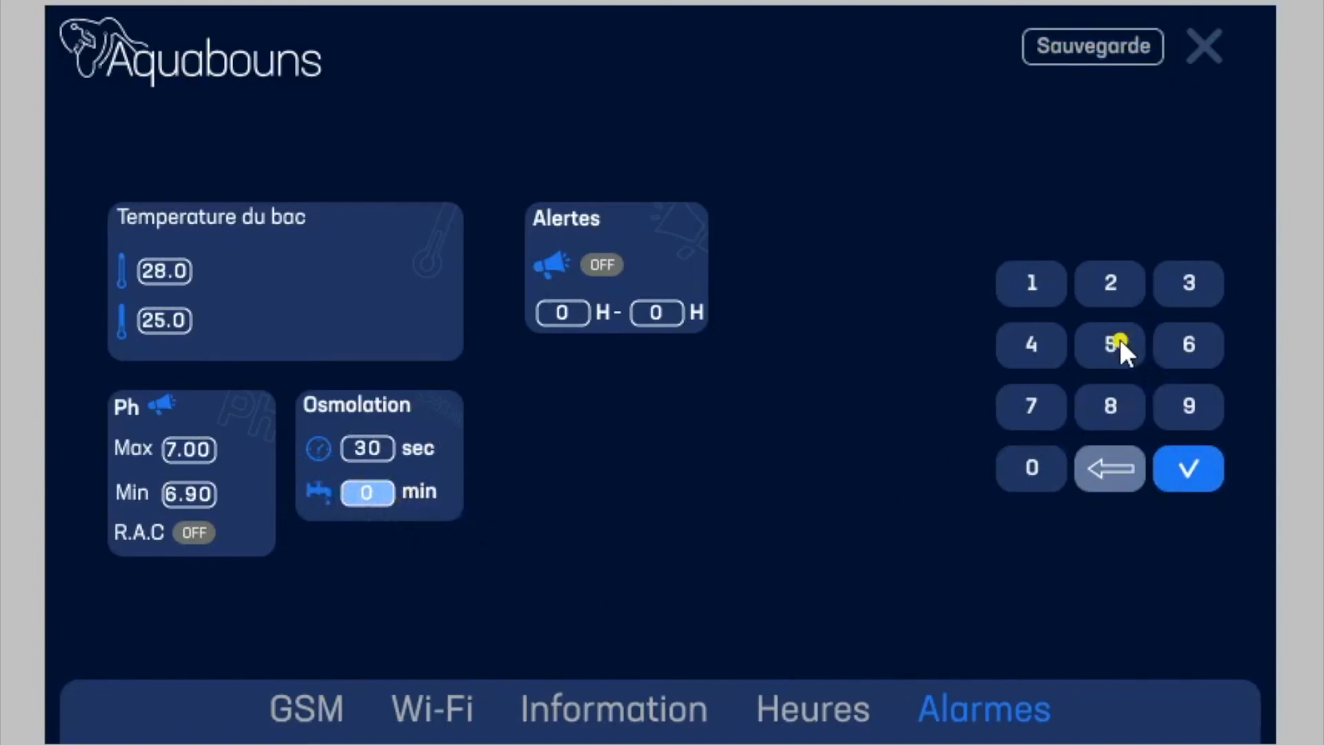
{"action": "left_click", "coordinate": [1198, 303]}
{"action": "left_click", "coordinate": [1032, 468]}
{"action": "left_click", "coordinate": [1032, 467]}
{"action": "left_click", "coordinate": [1198, 466]}
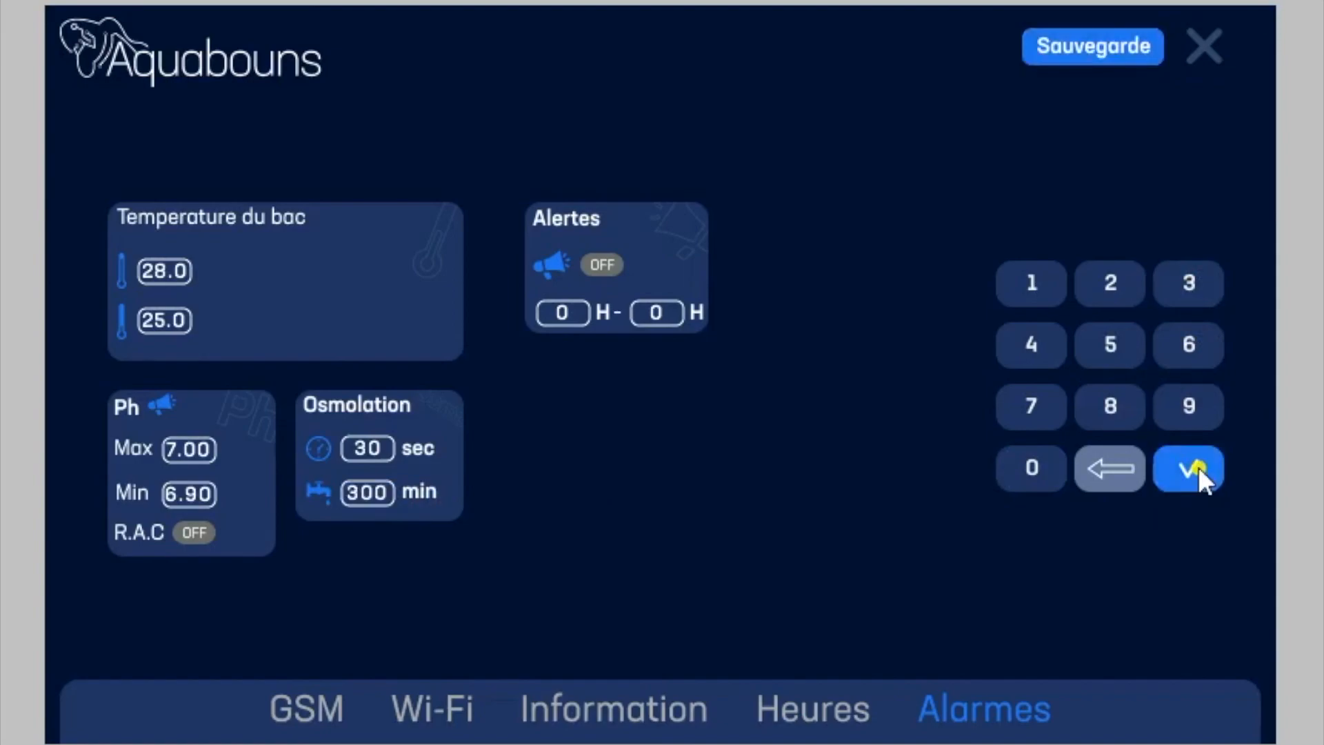
{"action": "left_click", "coordinate": [1087, 41]}
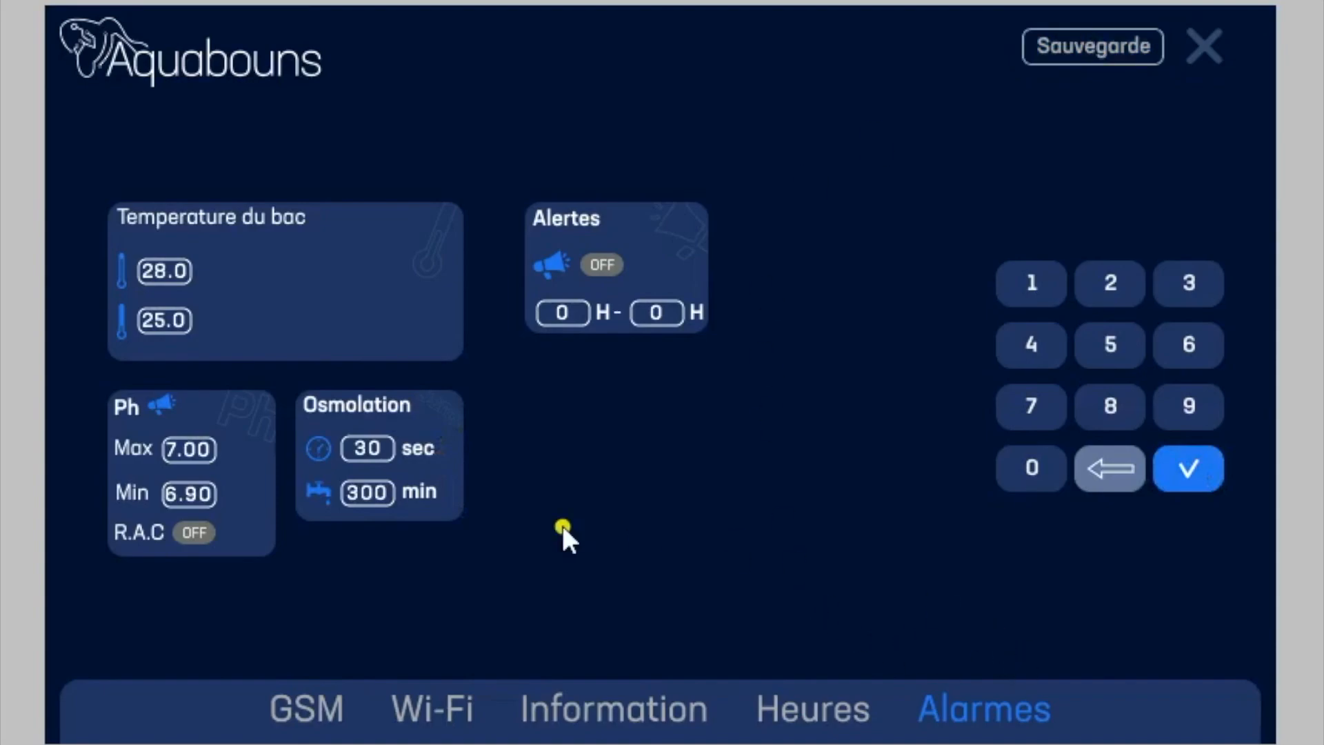
{"action": "left_click", "coordinate": [1200, 41]}
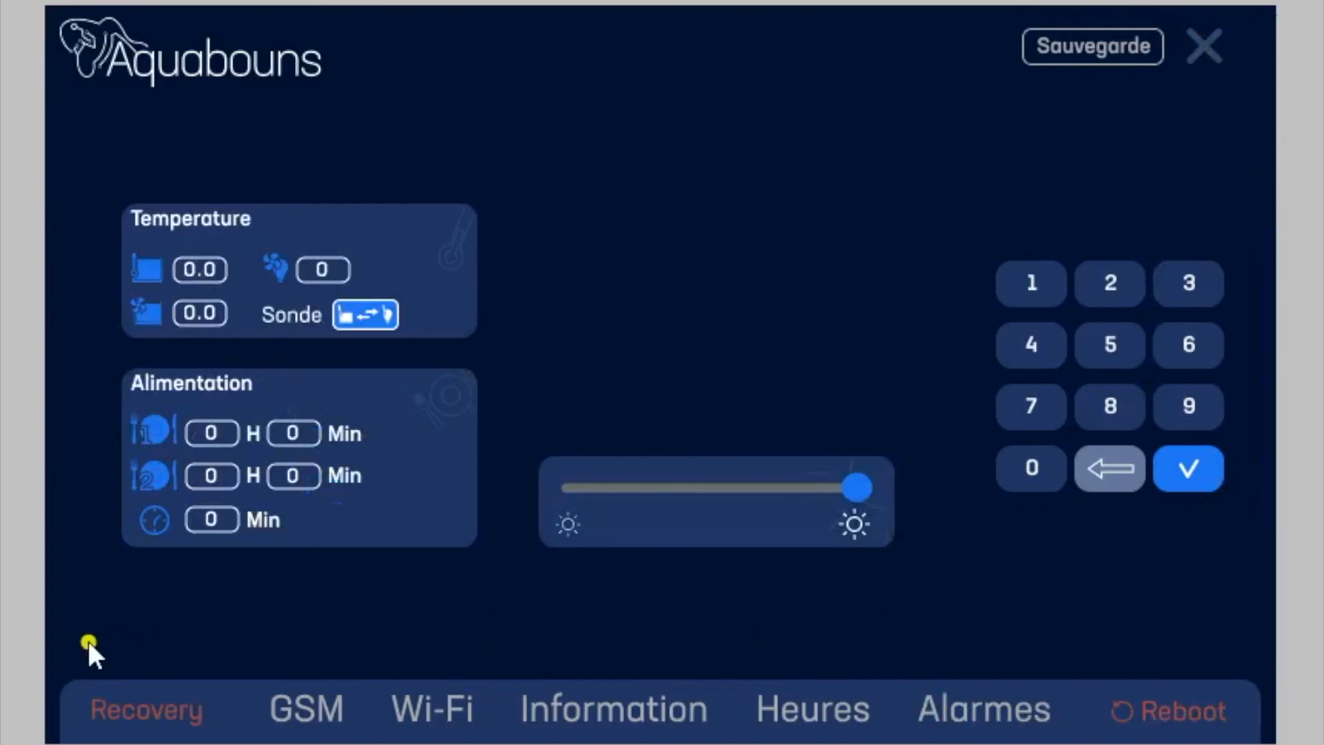
{"action": "left_click", "coordinate": [1202, 43]}
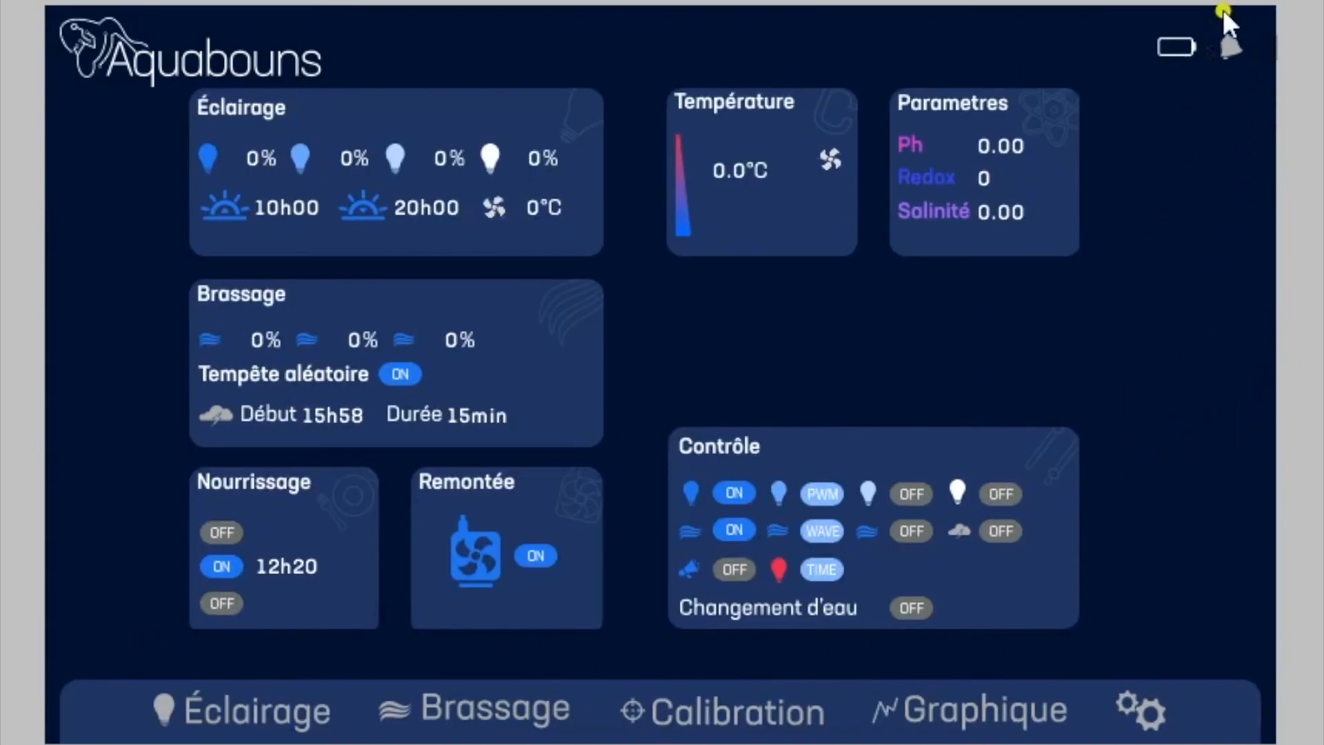